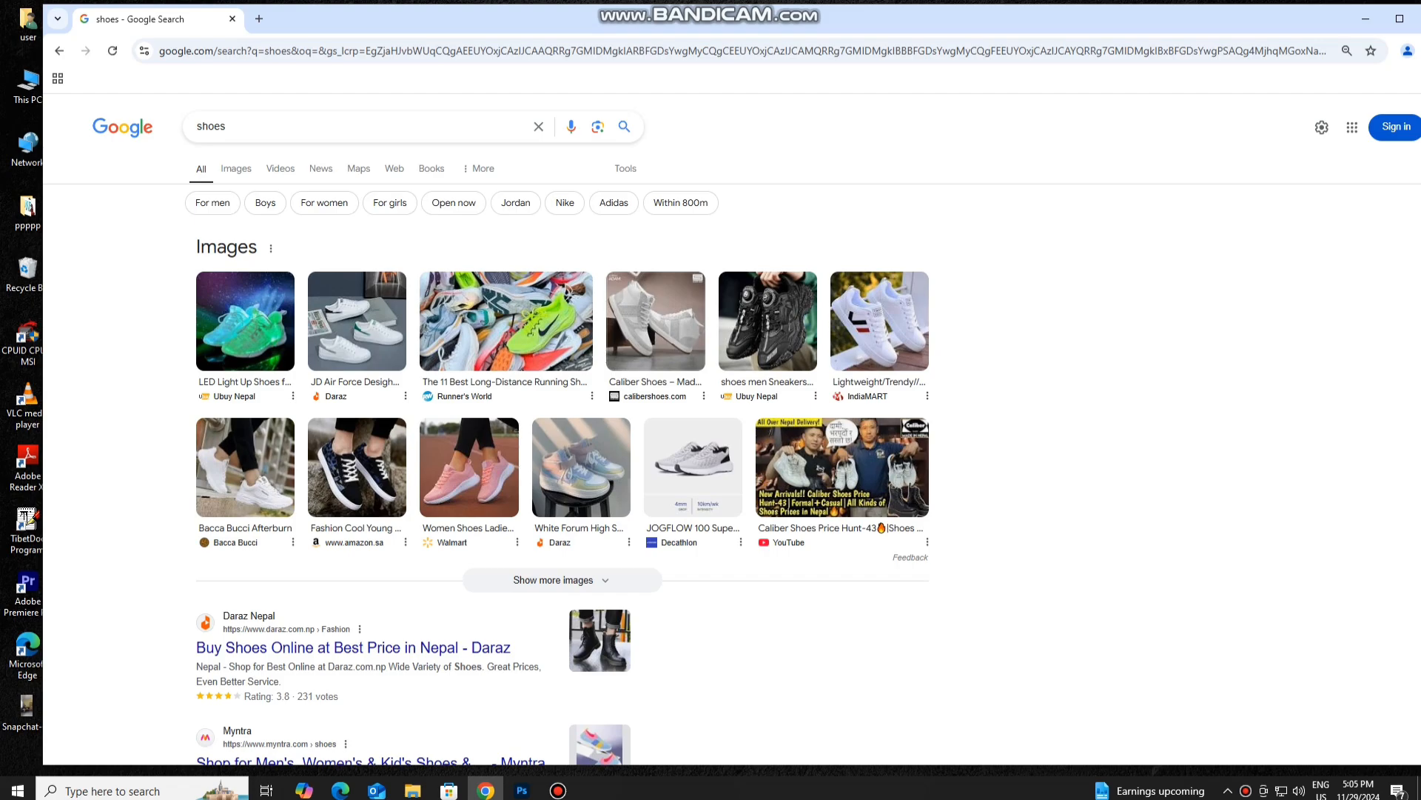
Browse the image search results for shoes to look for a suitable shoe photo.
left_click(236, 168)
scroll(1233, 556, "down", 10)
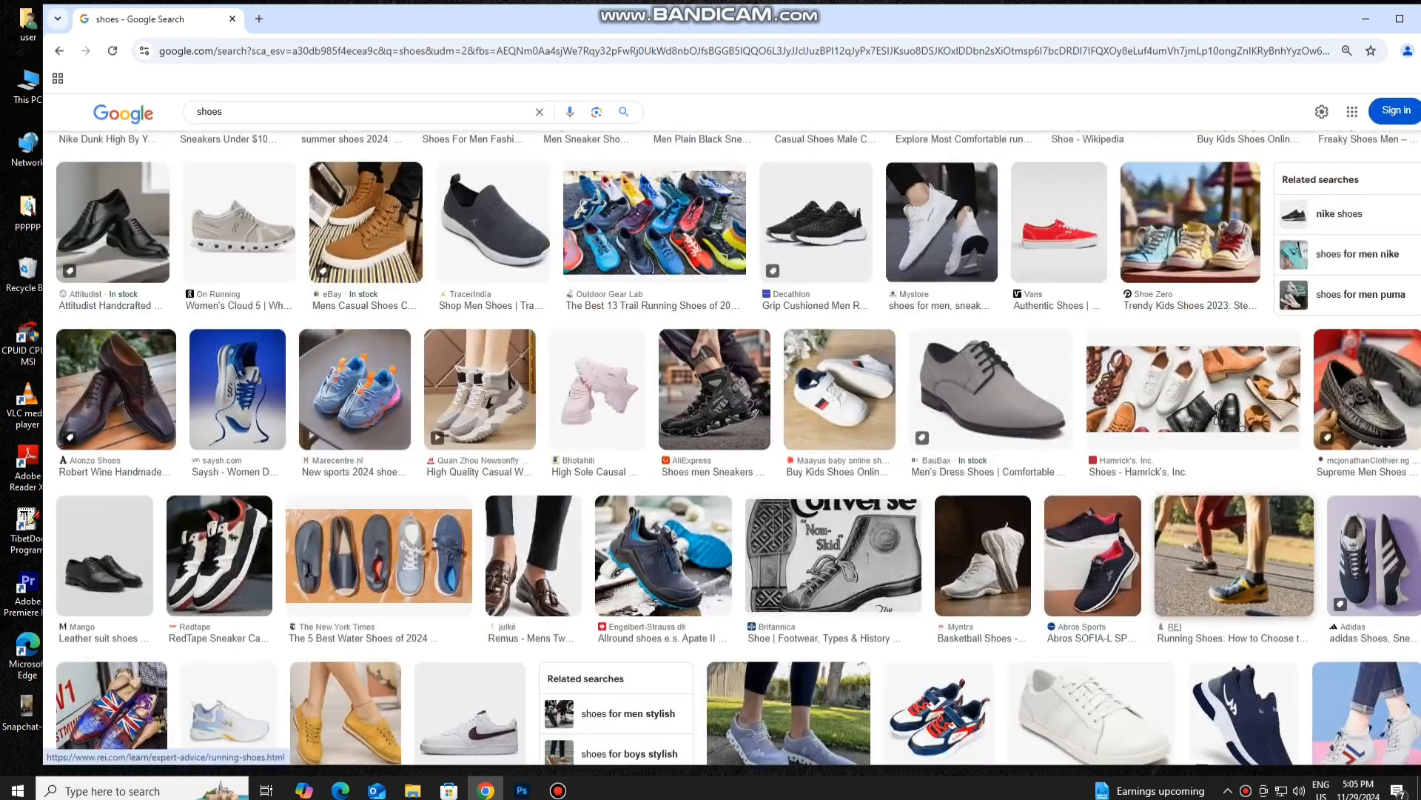
scroll(1233, 555, "down", 15)
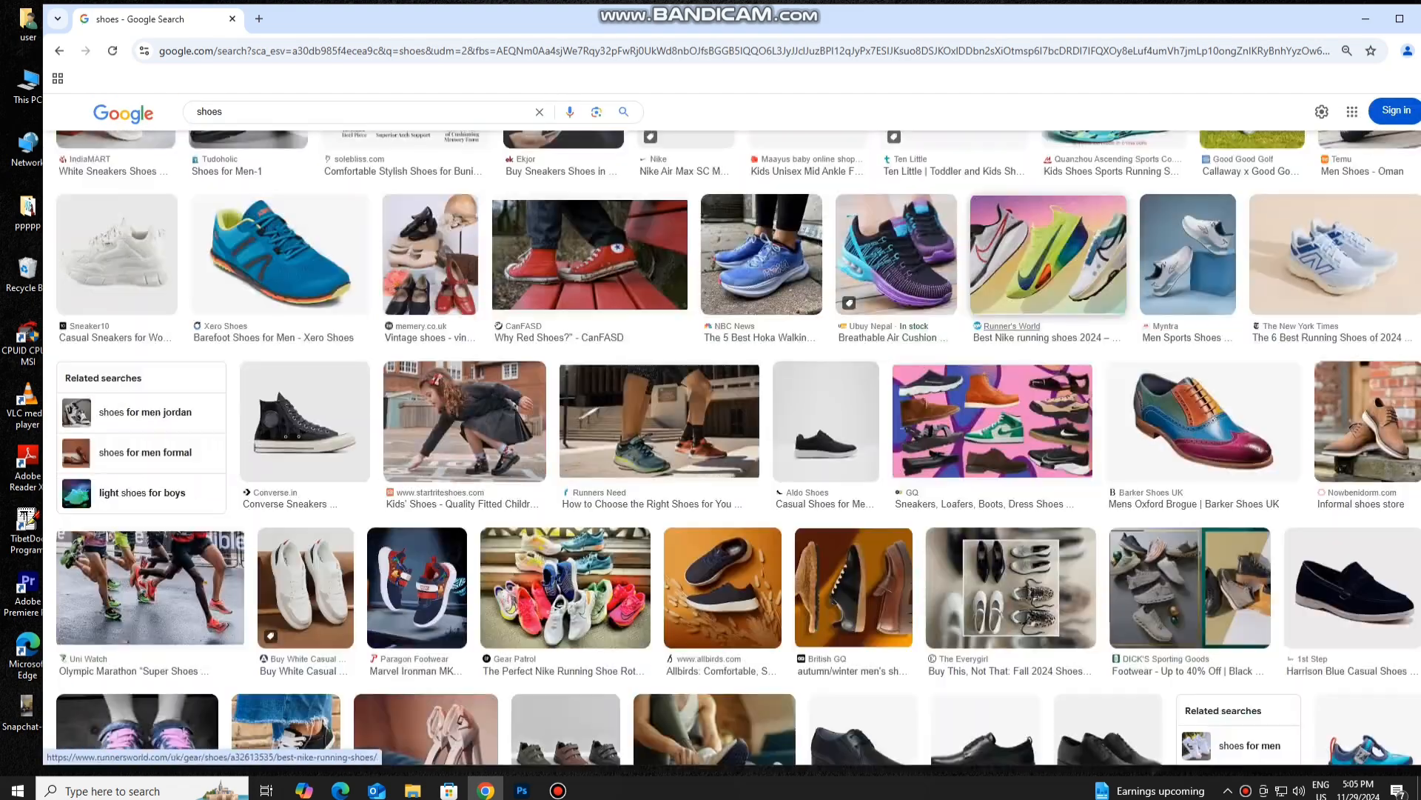
scroll(1233, 555, "down", 10)
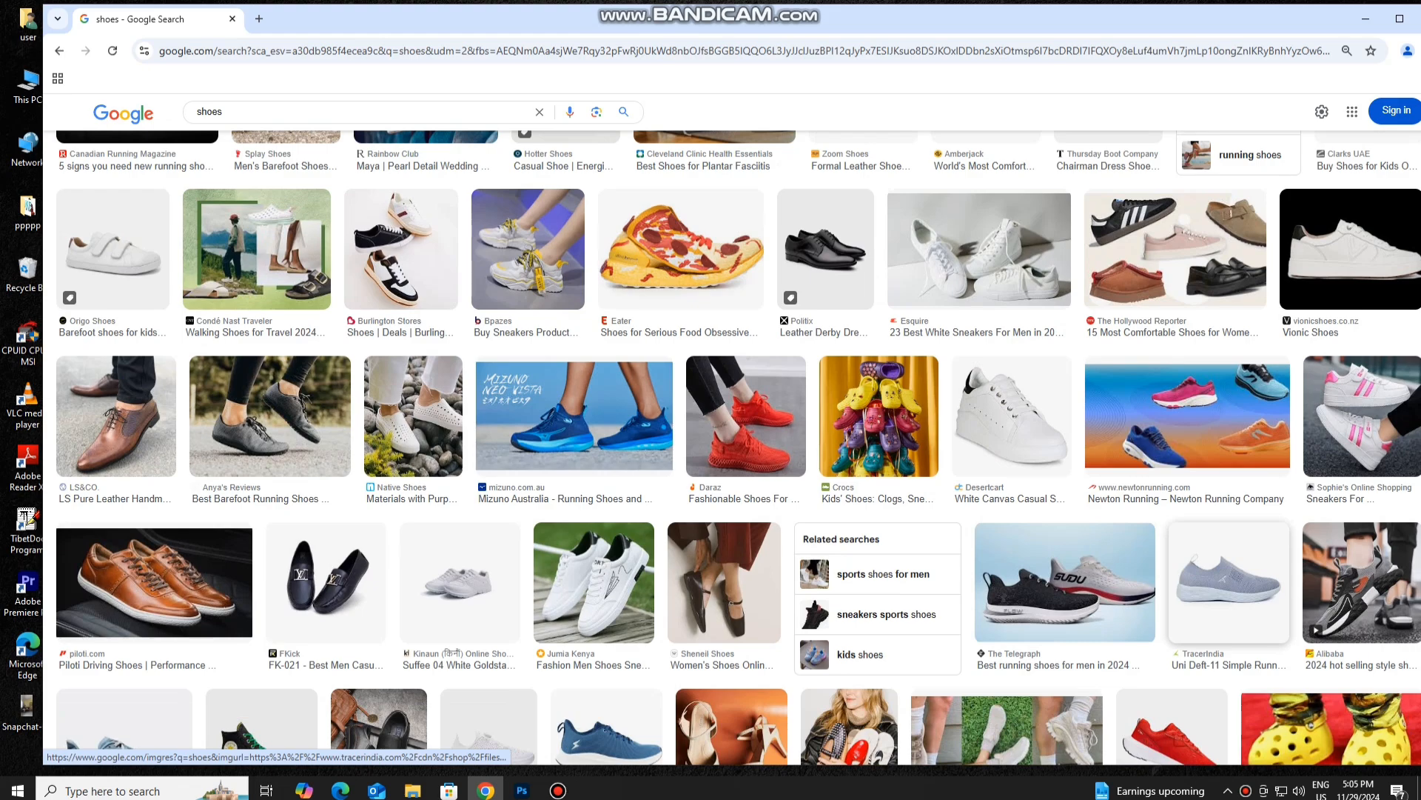
scroll(1234, 555, "down", 10)
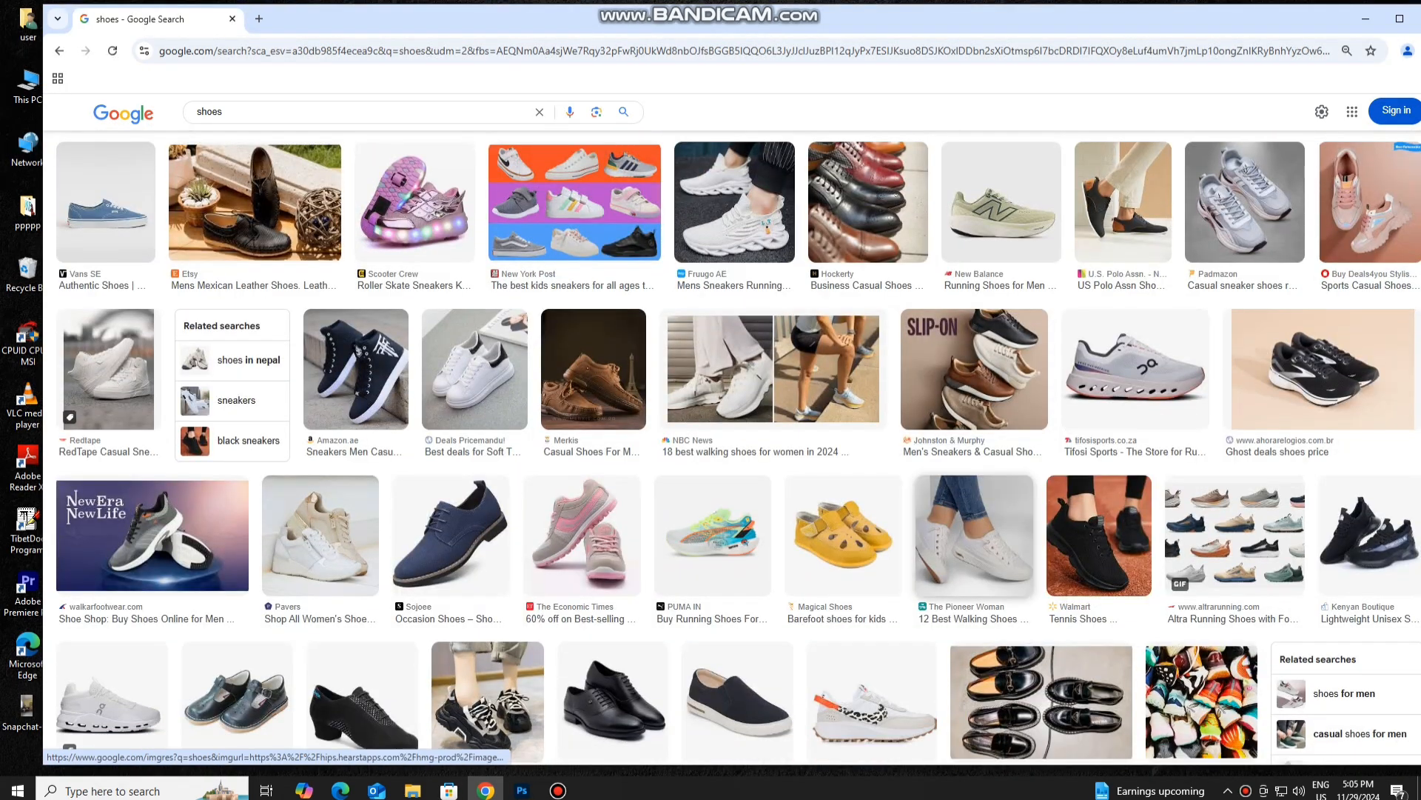
scroll(974, 535, "down", 5)
Close the browser, switch to Photoshop and open the recent file pgt shoes.jpg.
right_click(1255, 1)
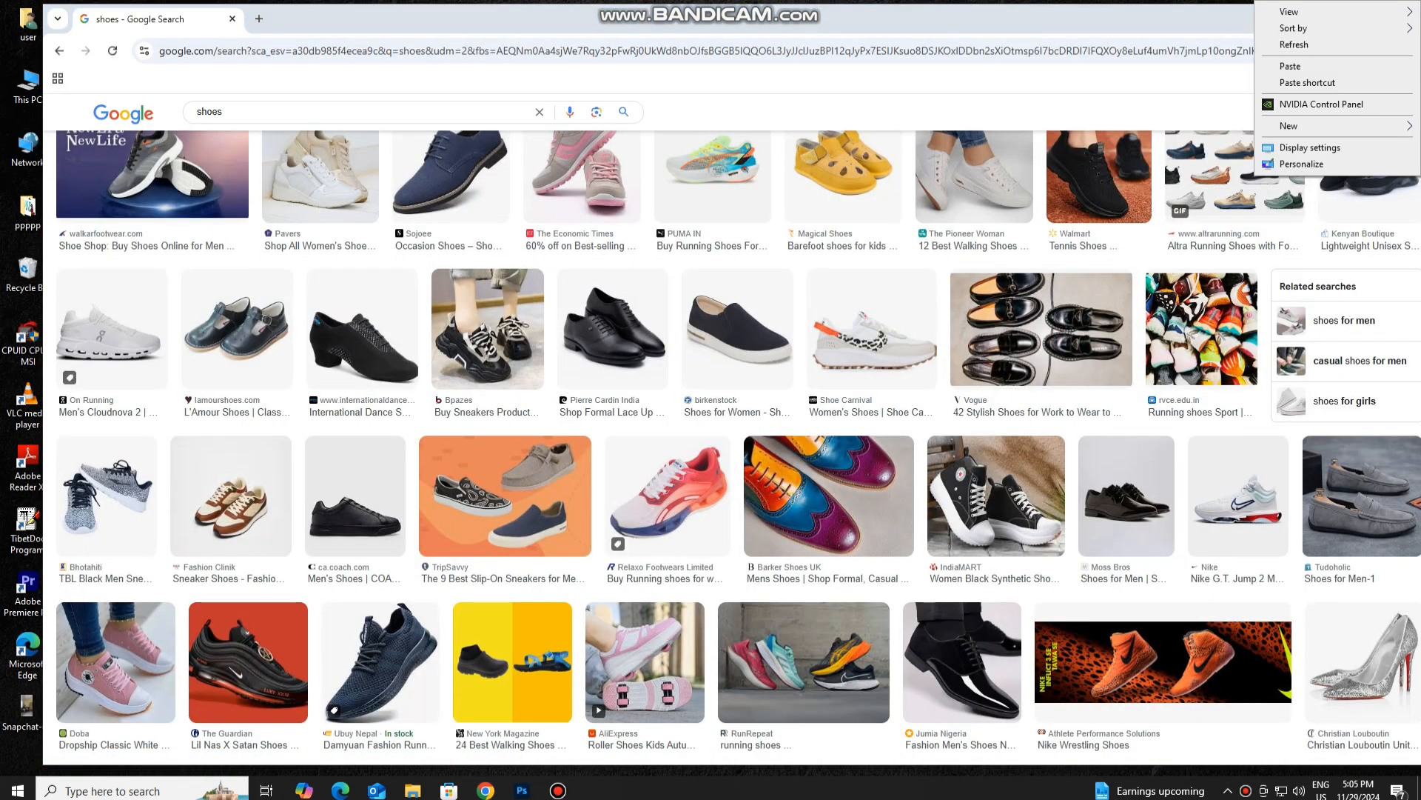
left_click(1221, 20)
left_click(1401, 19)
left_click(1404, 11)
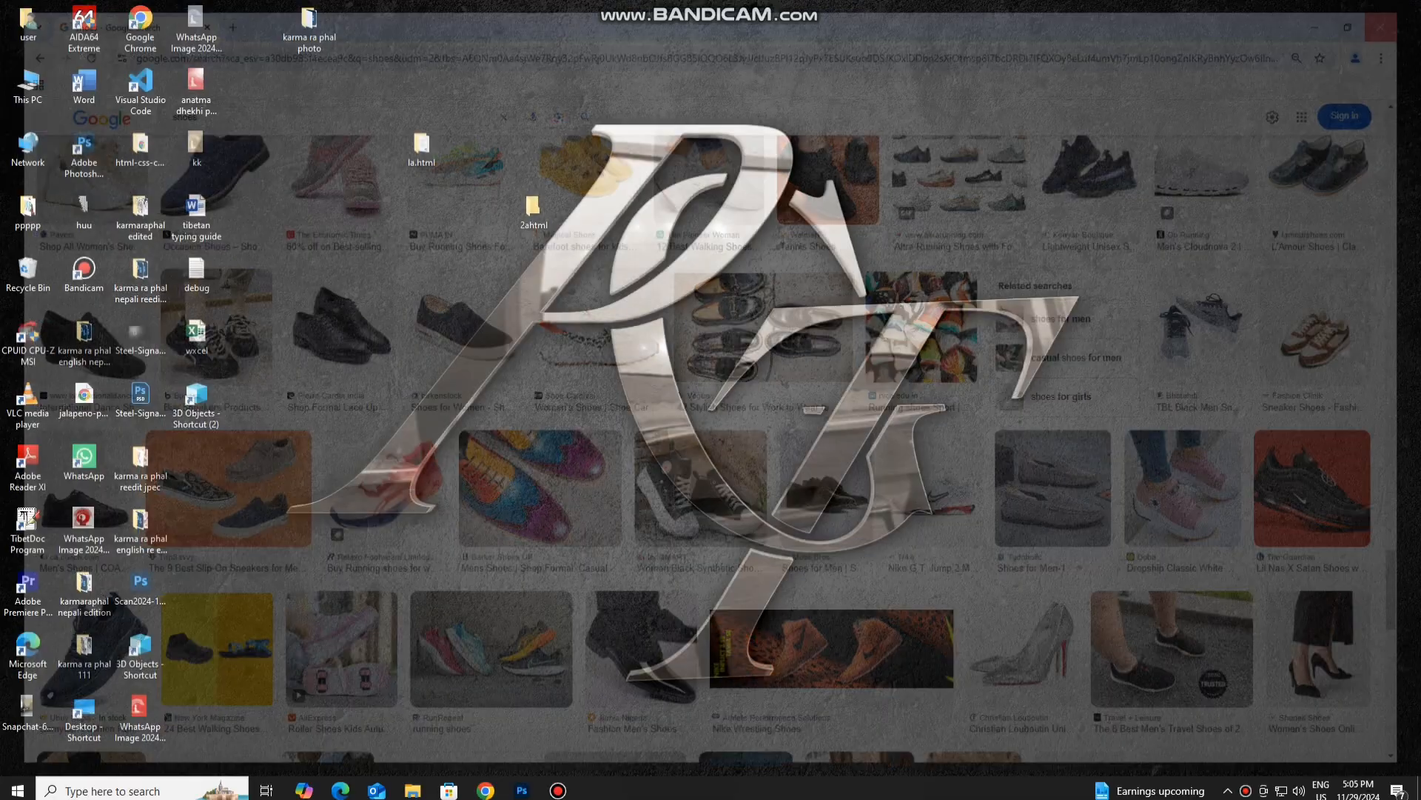
left_click(522, 790)
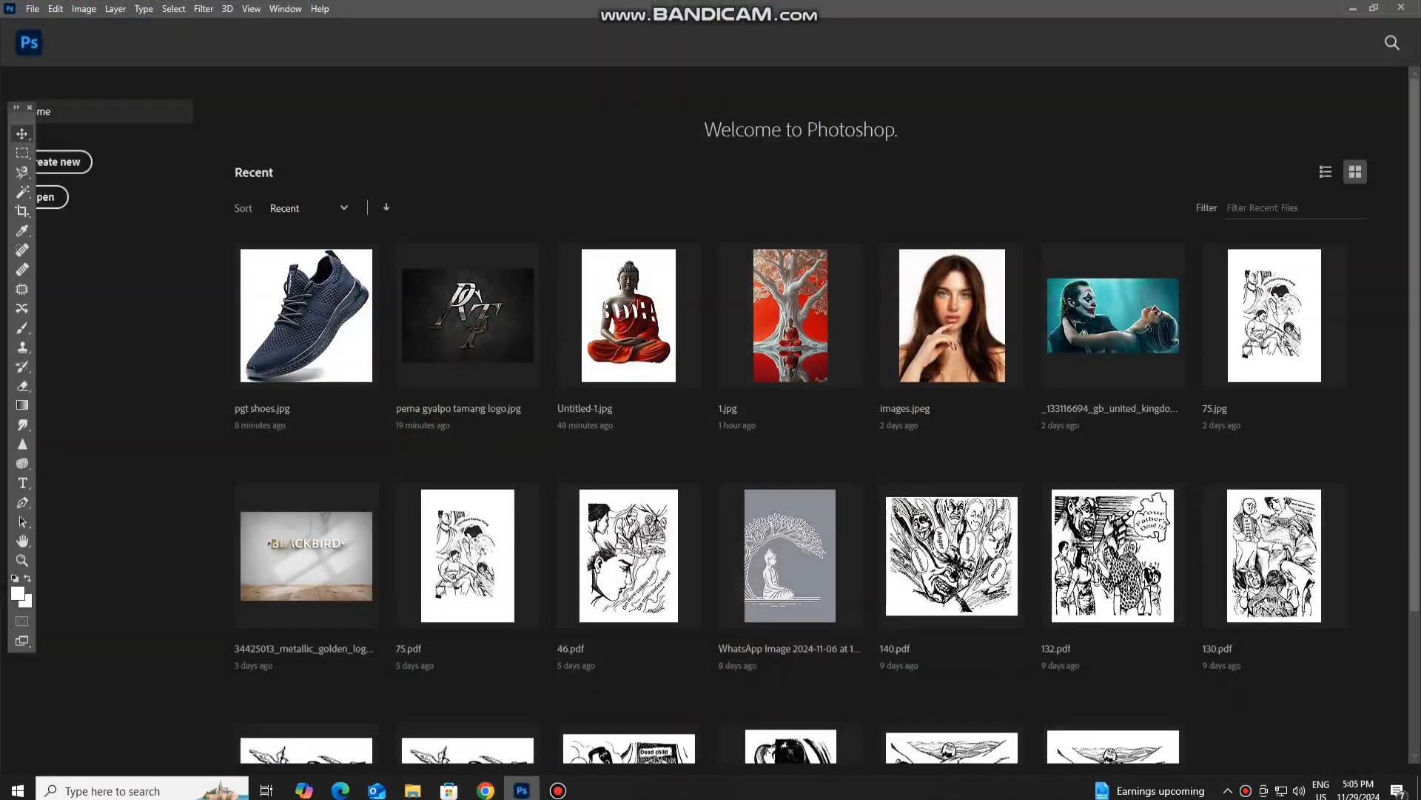
left_click(305, 315)
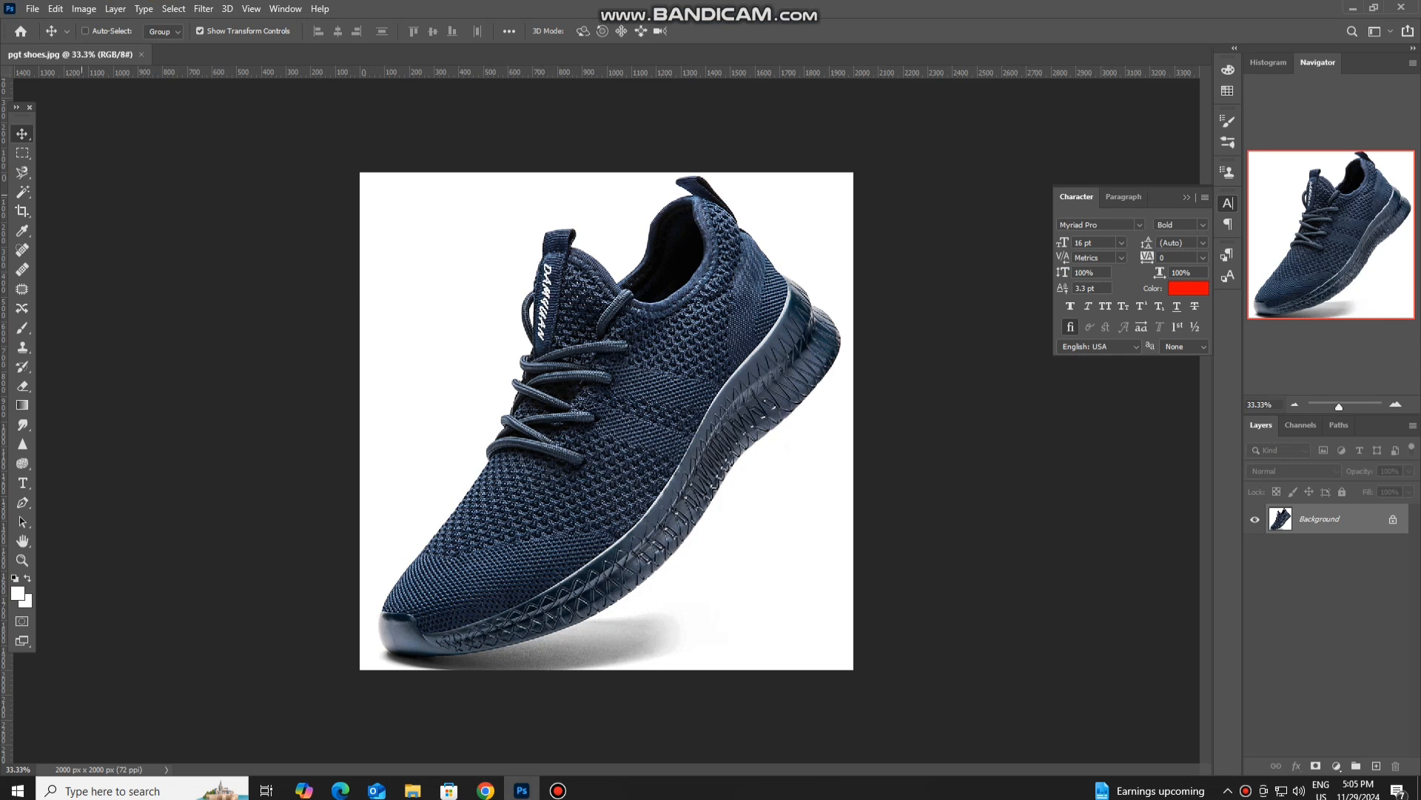
Select the white brand lettering on the shoe's tongue using a rectangular marquee refined by Color Range with sampled colors and fuzziness 48.
left_click(22, 152)
left_click(89, 153)
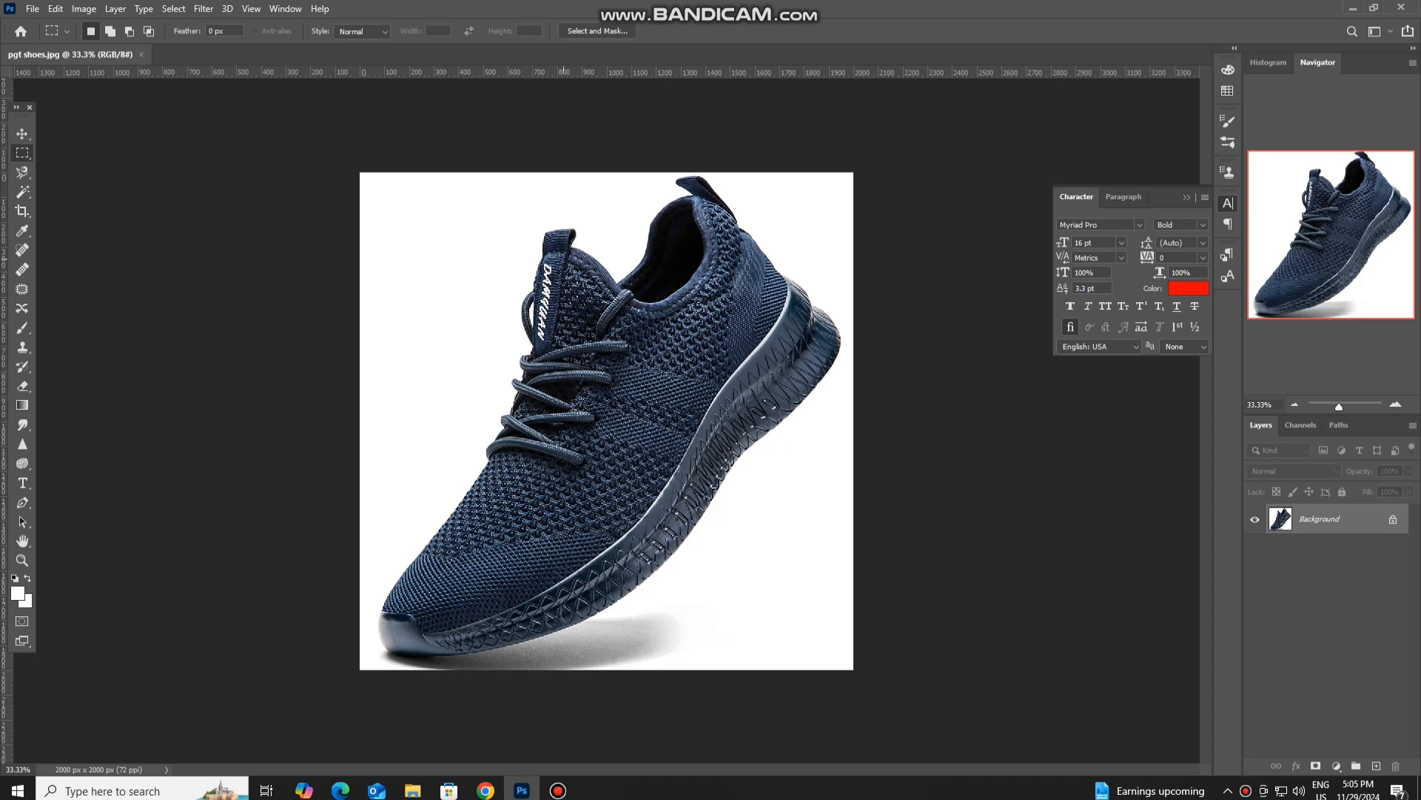
left_click_drag(565, 258, 522, 351)
left_click(173, 9)
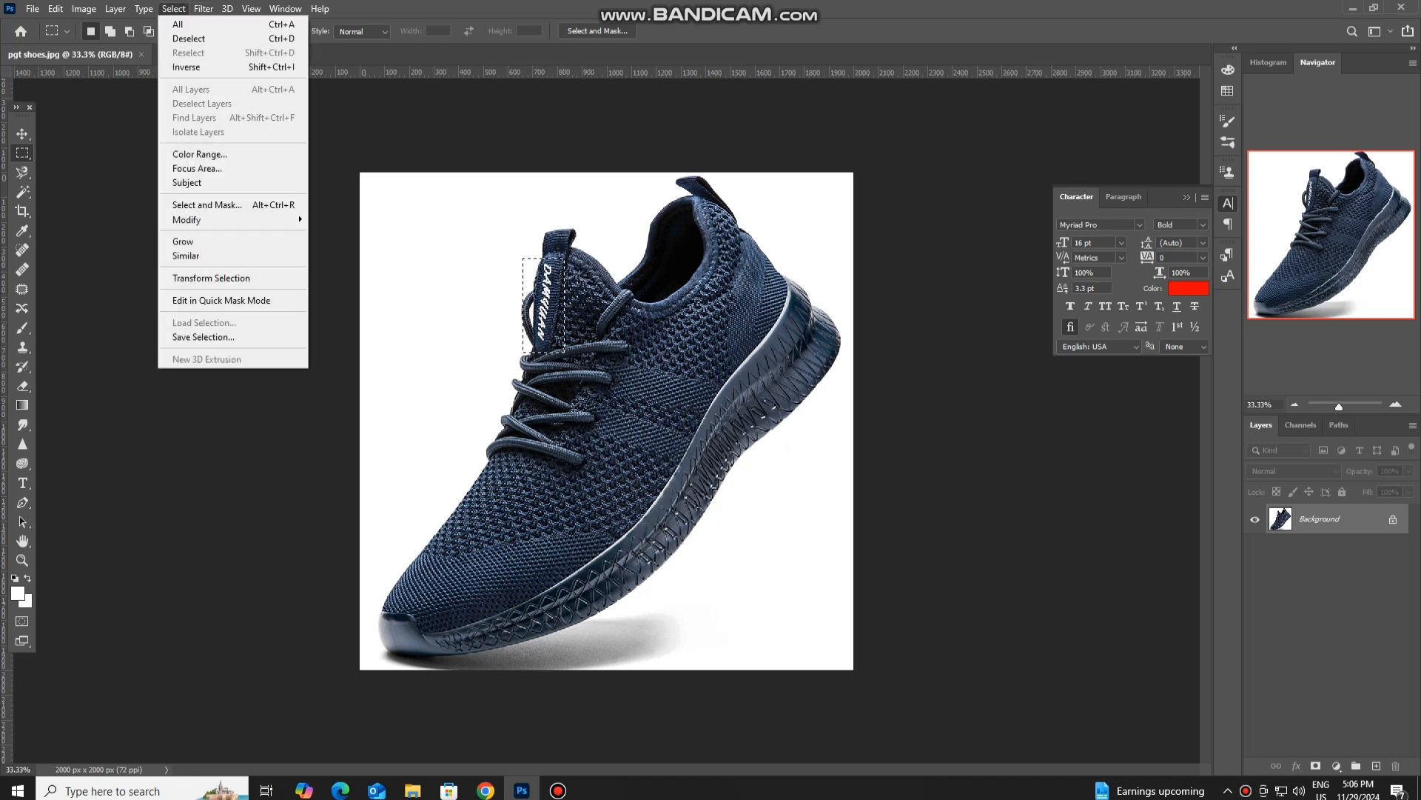
left_click(200, 154)
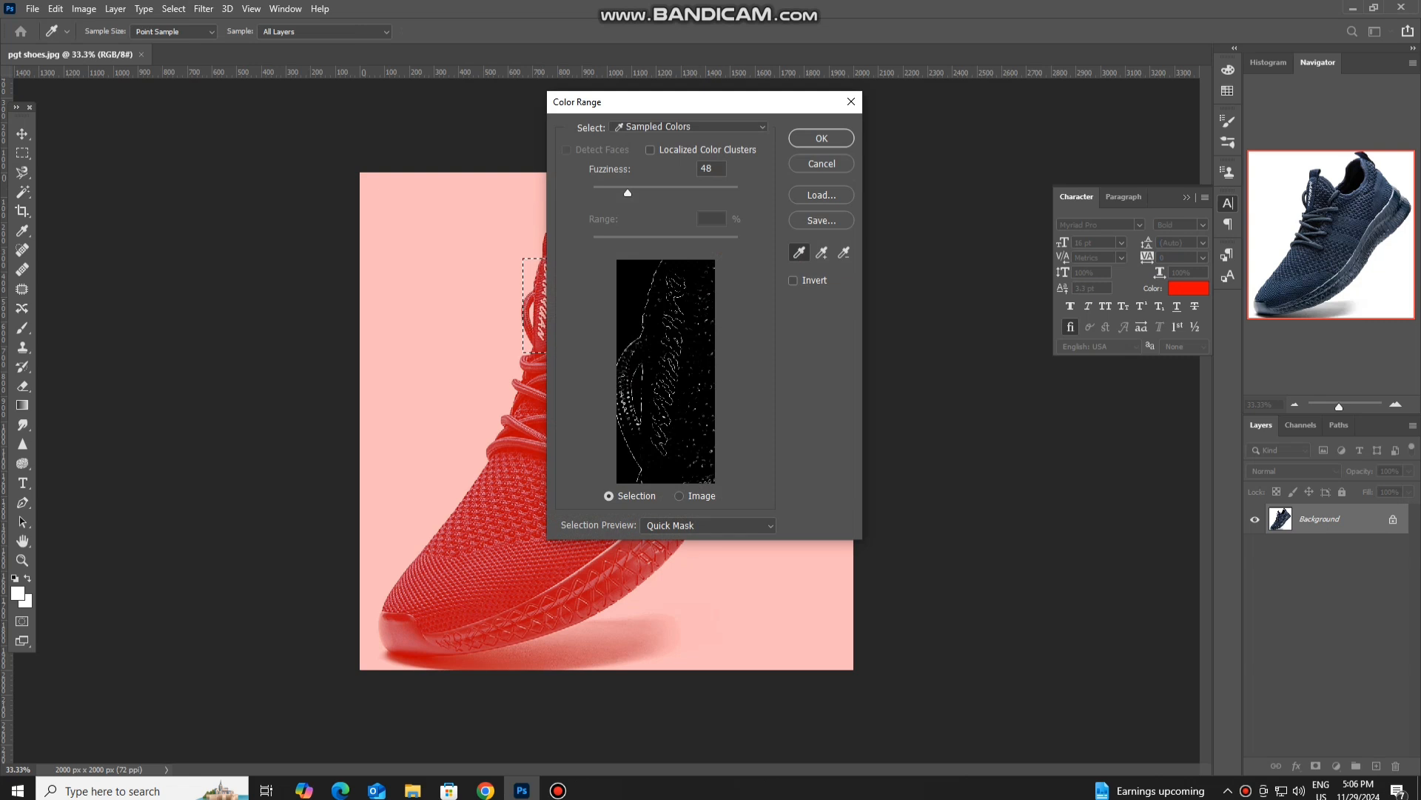
left_click_drag(628, 192, 624, 192)
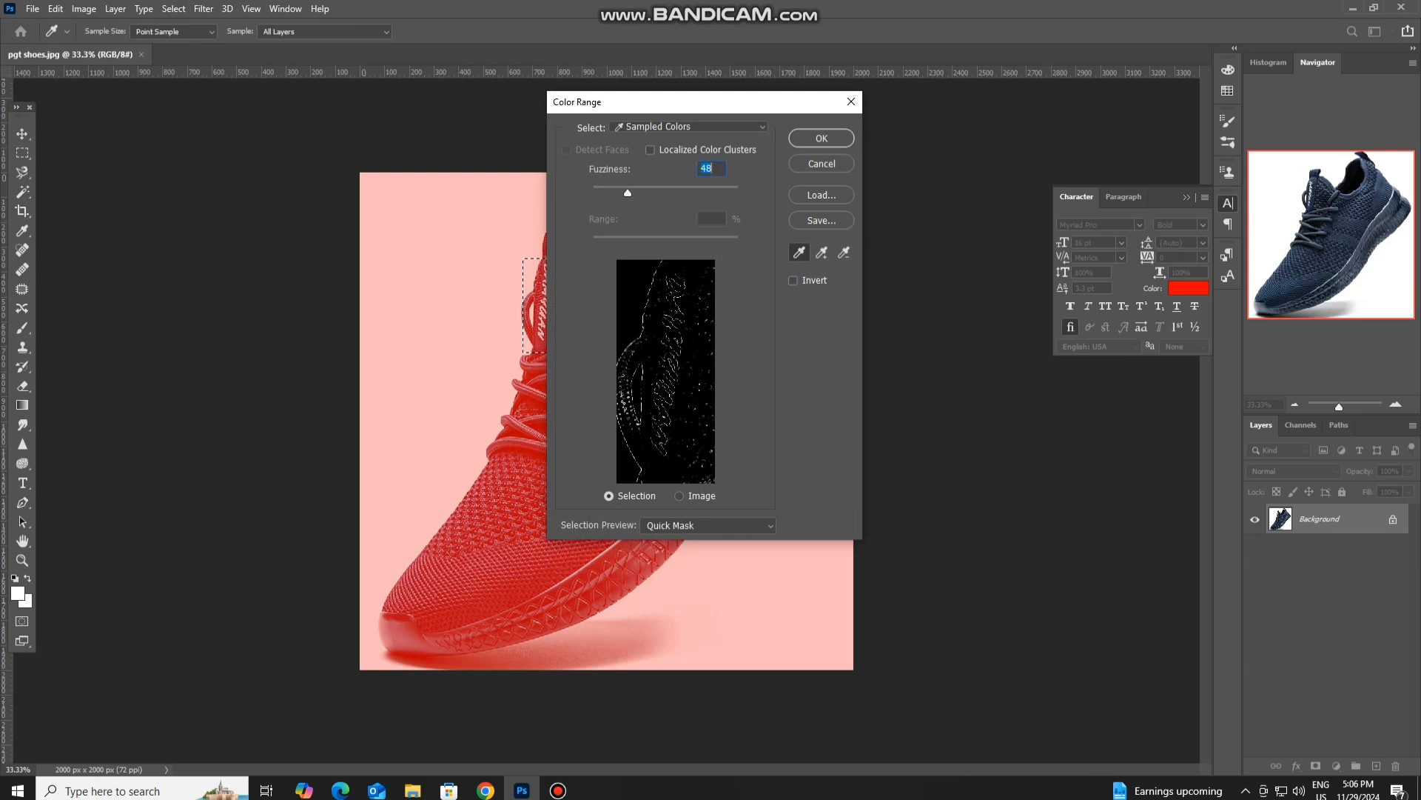
left_click(822, 139)
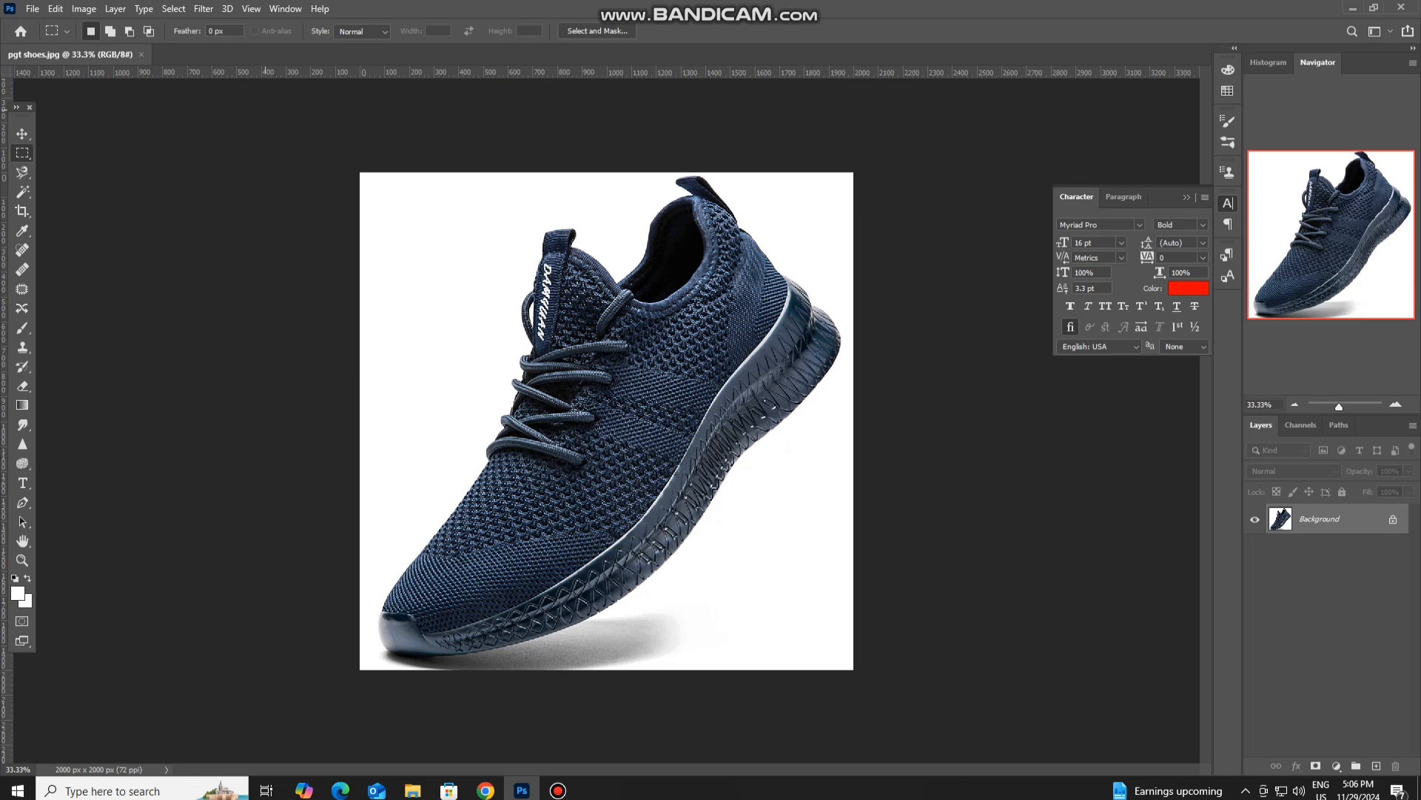
Expand the lettering selection by 15 pixels, applying the effect at canvas bounds.
left_click(172, 9)
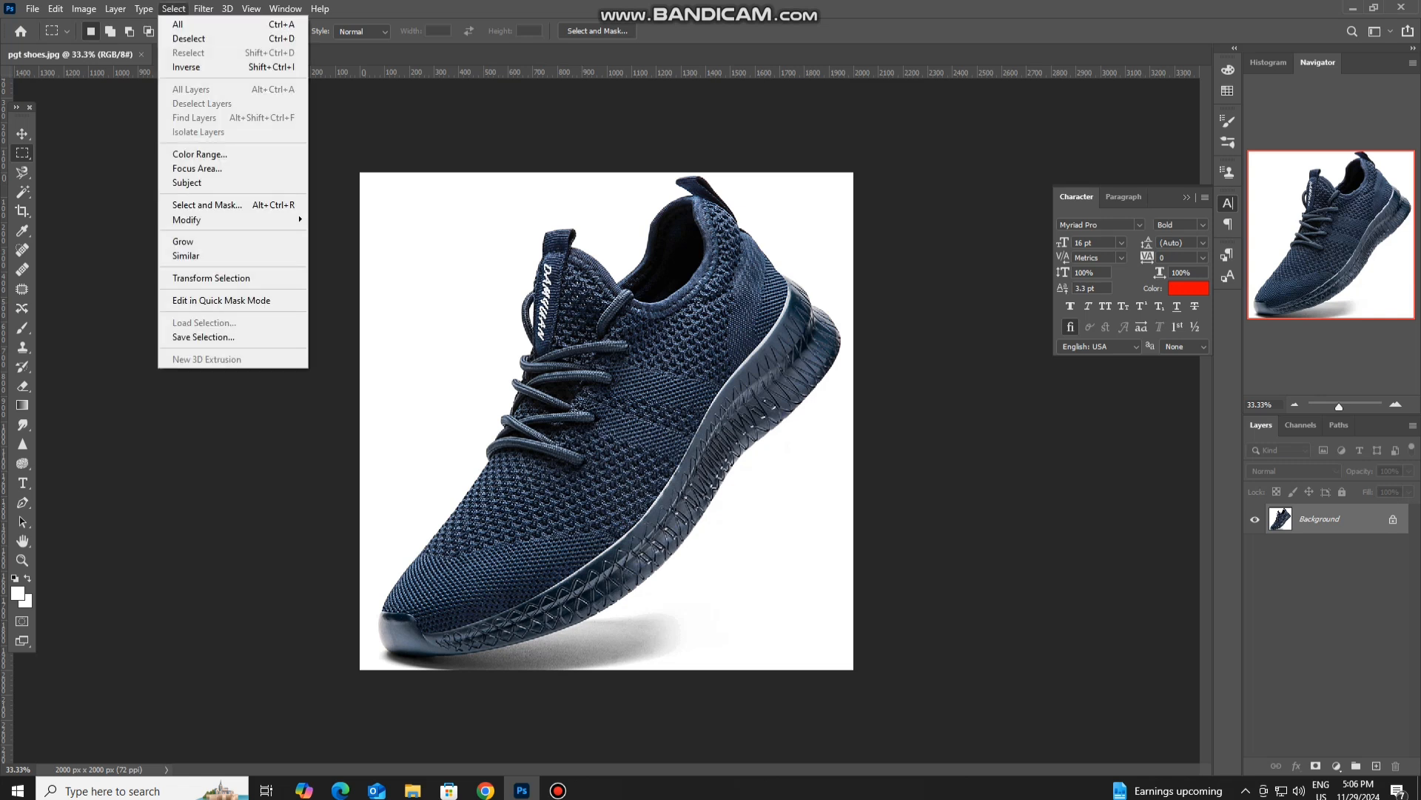
mouse_move(186, 220)
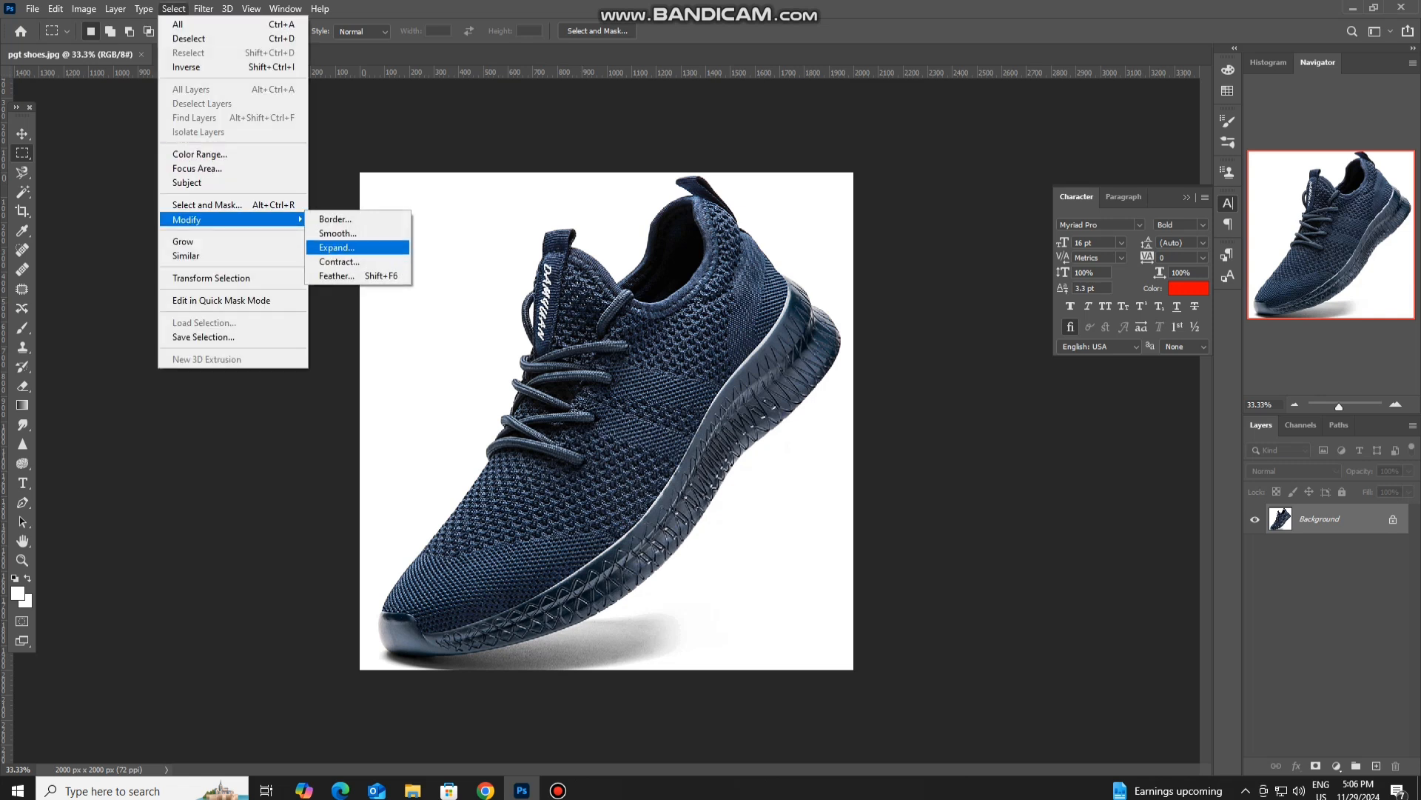
left_click(337, 247)
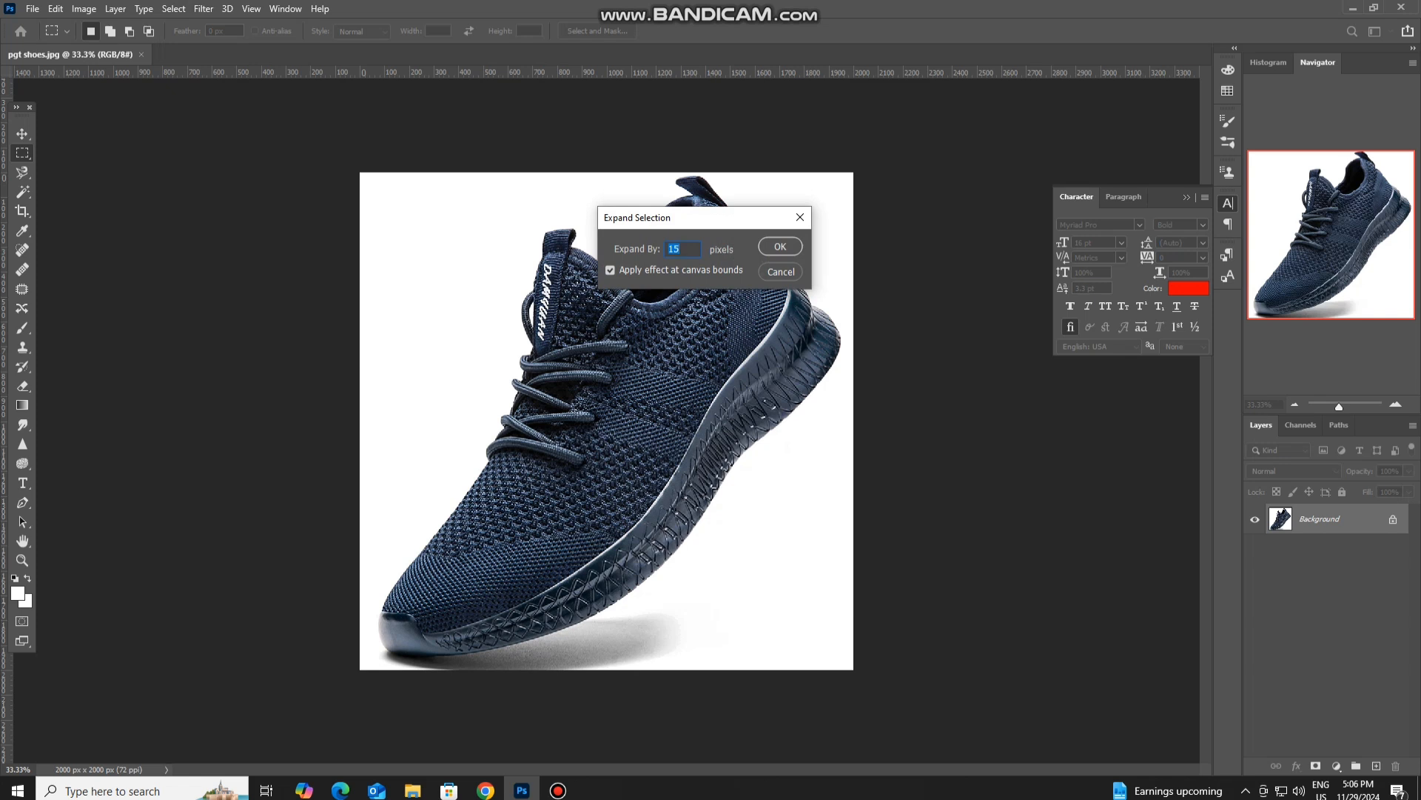
key("Return")
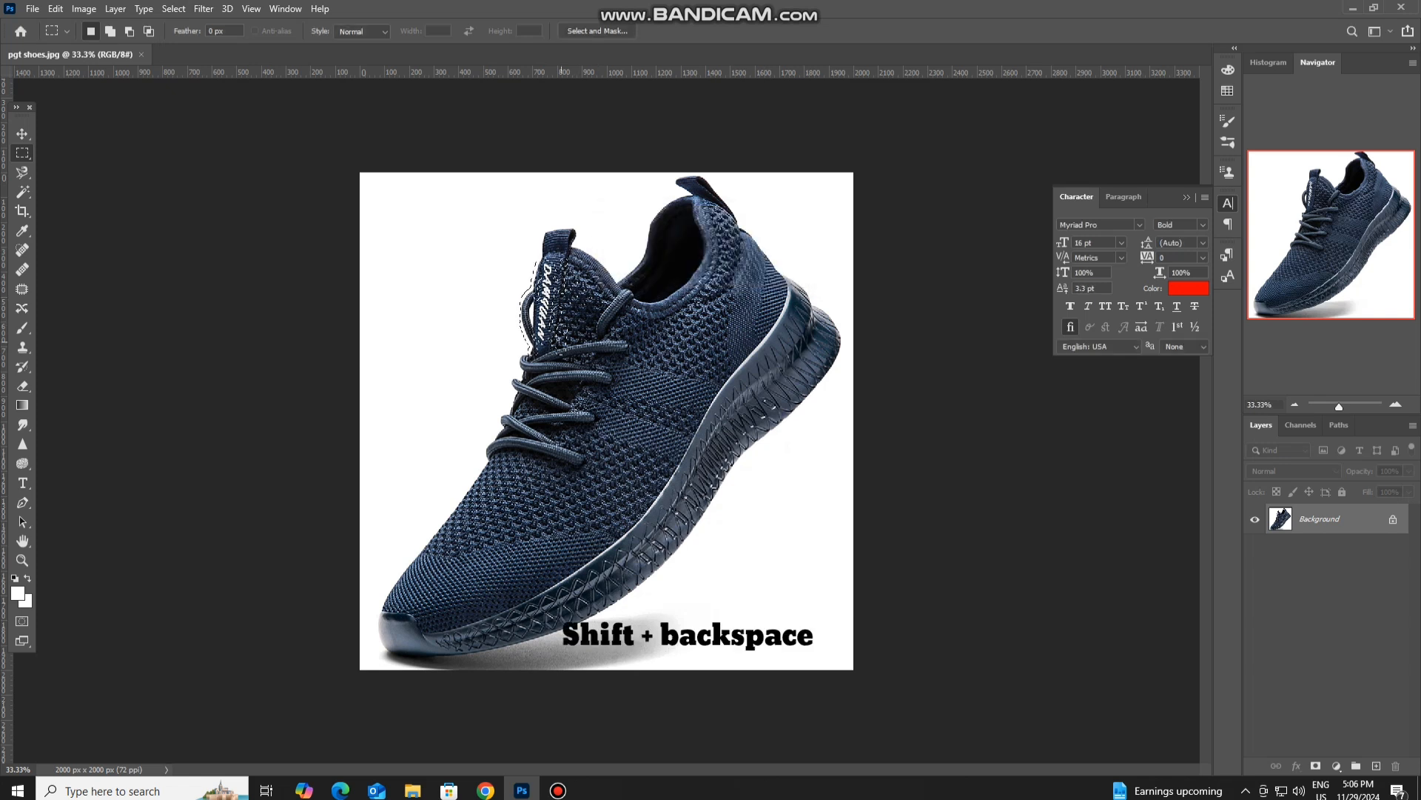
Fill the selected lettering with Content-Aware in Normal mode at 100% opacity, and deselect.
key("shift+BackSpace")
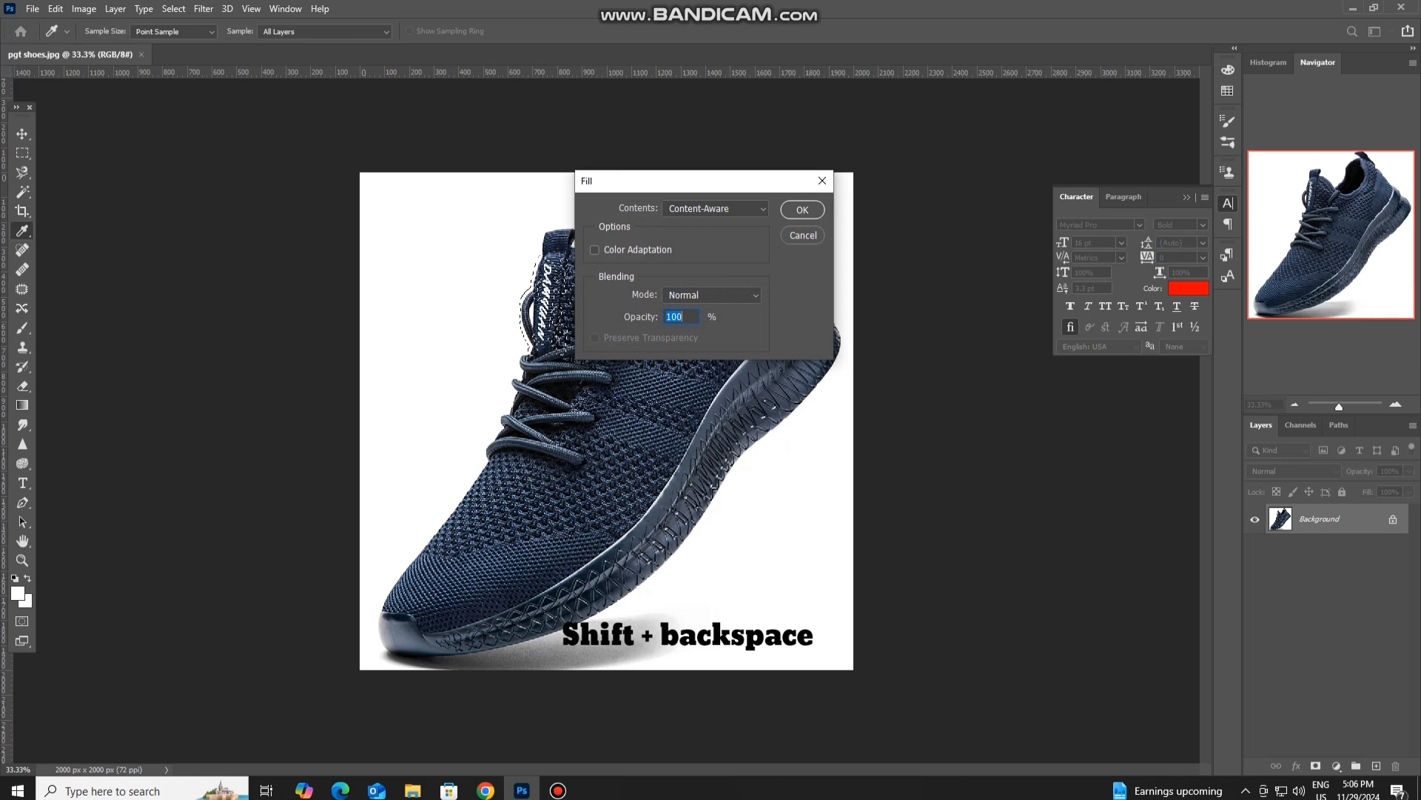
left_click(715, 208)
left_click(696, 274)
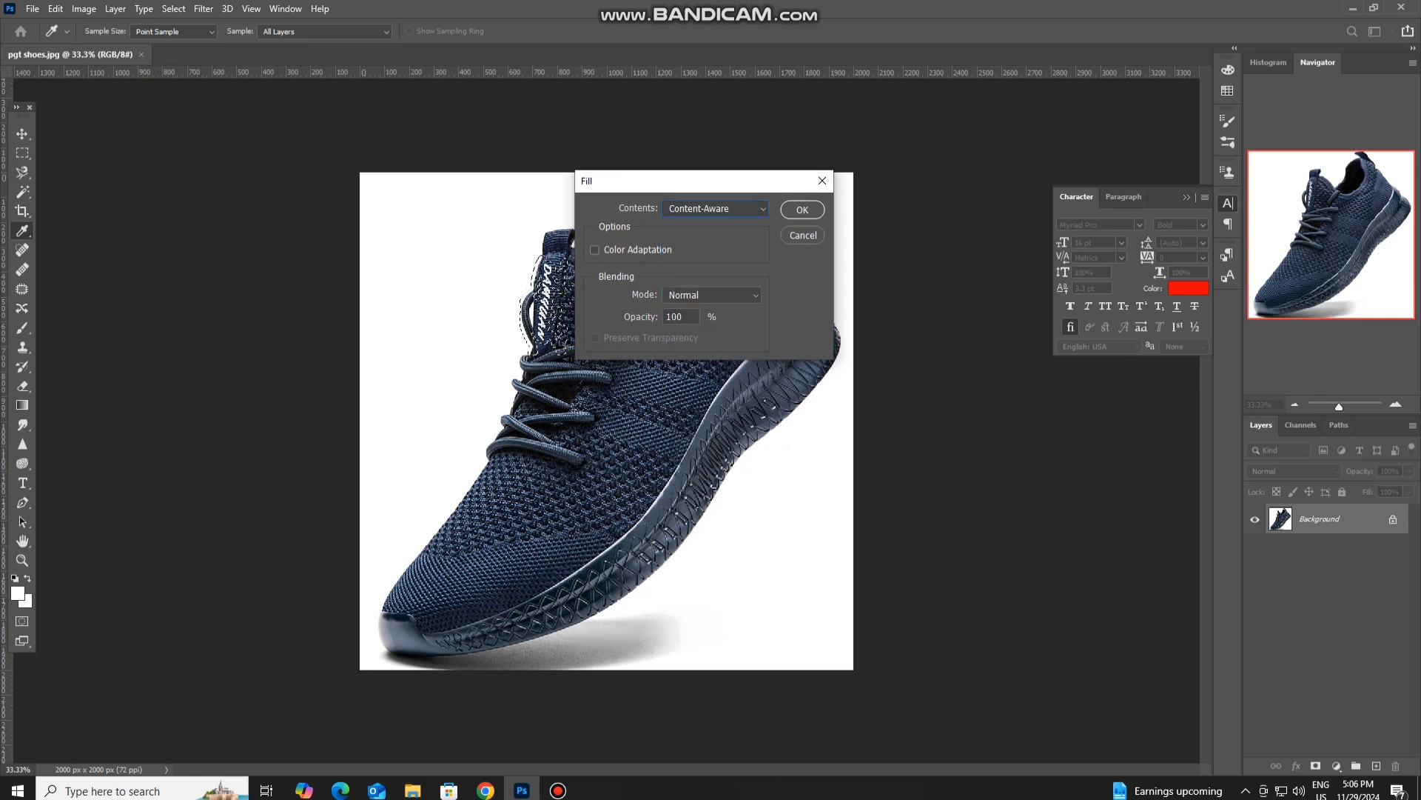
key("Return")
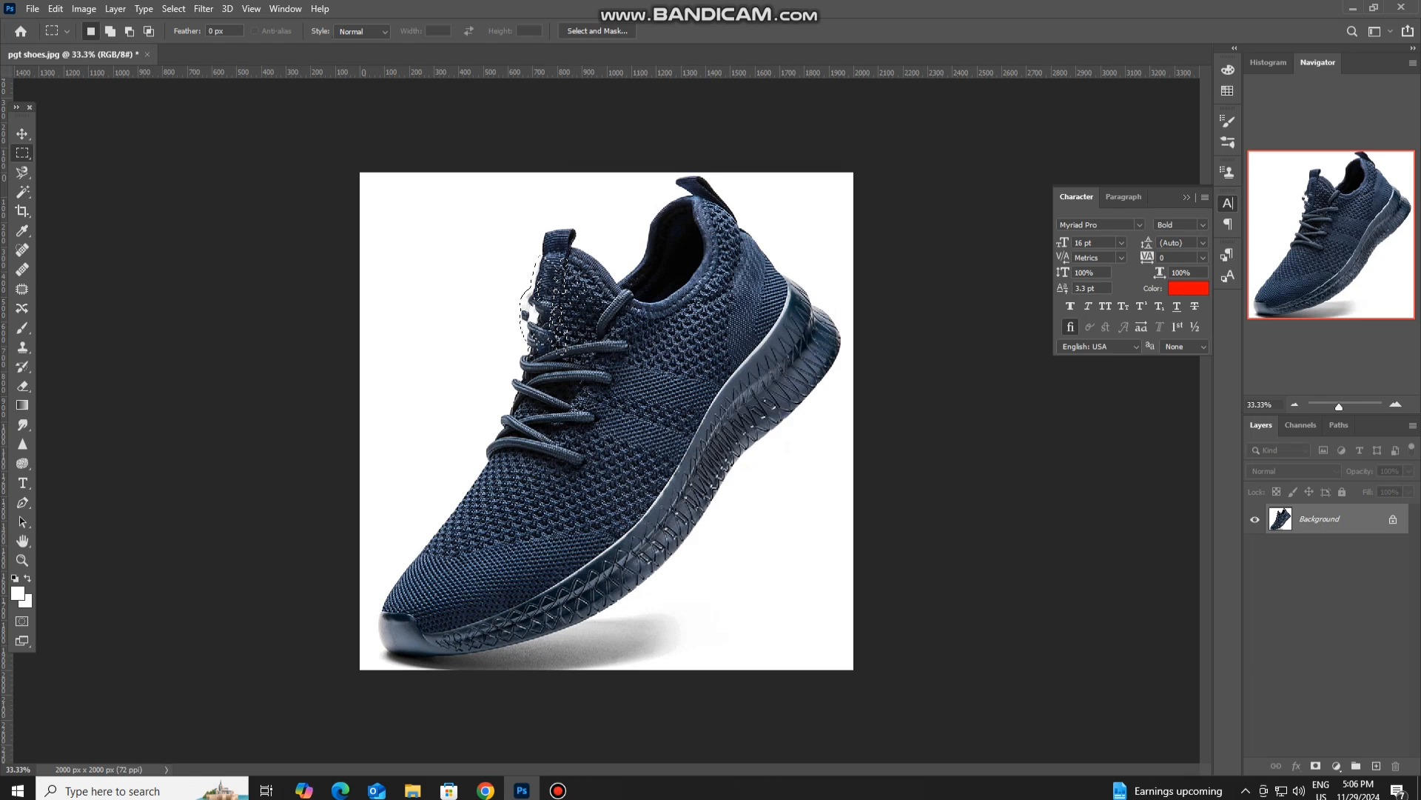
key("ctrl+d")
Erase the smudged fill remnants on the white background beside the shoe's tongue with the Eraser Tool.
key("ctrl+plus")
key("ctrl+plus")
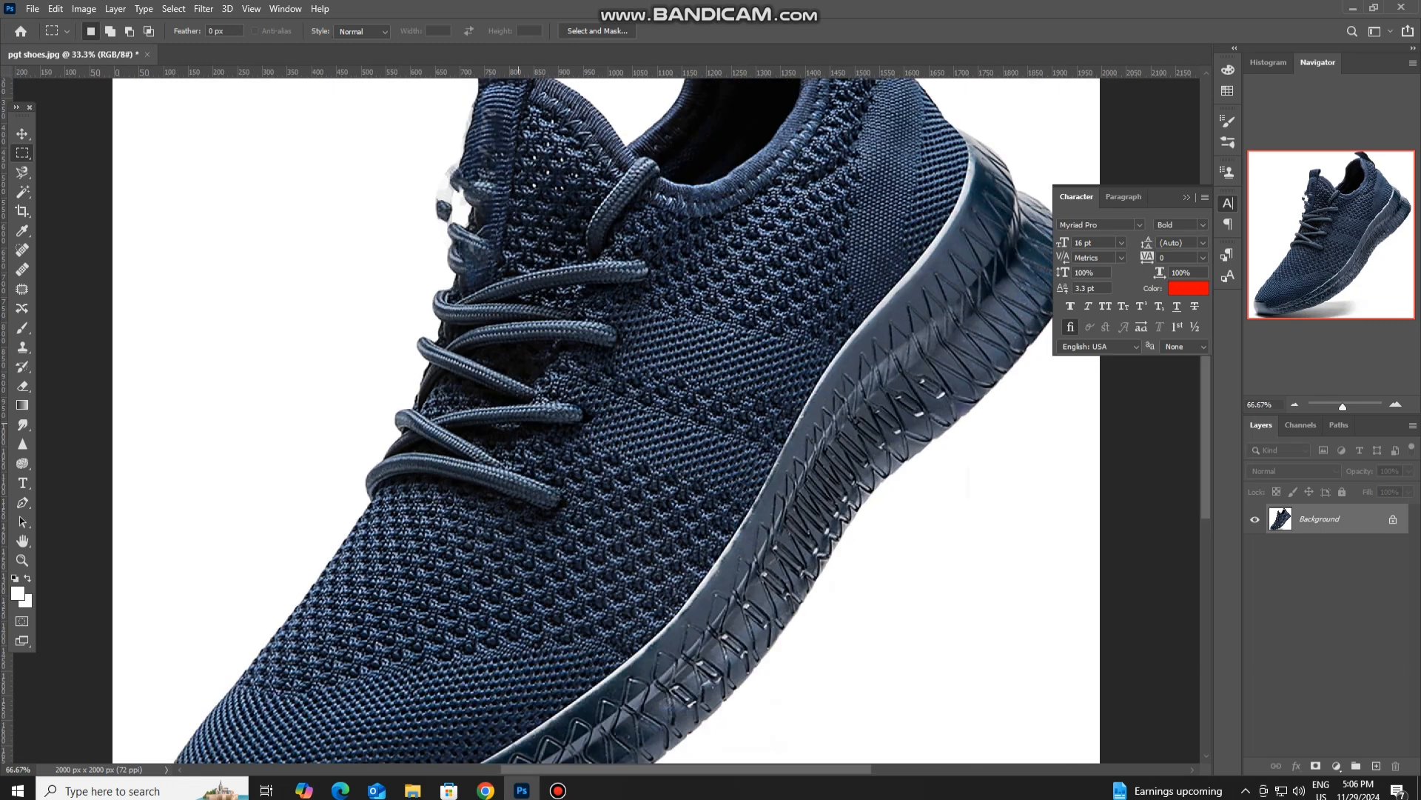
scroll(555, 405, "up", 2)
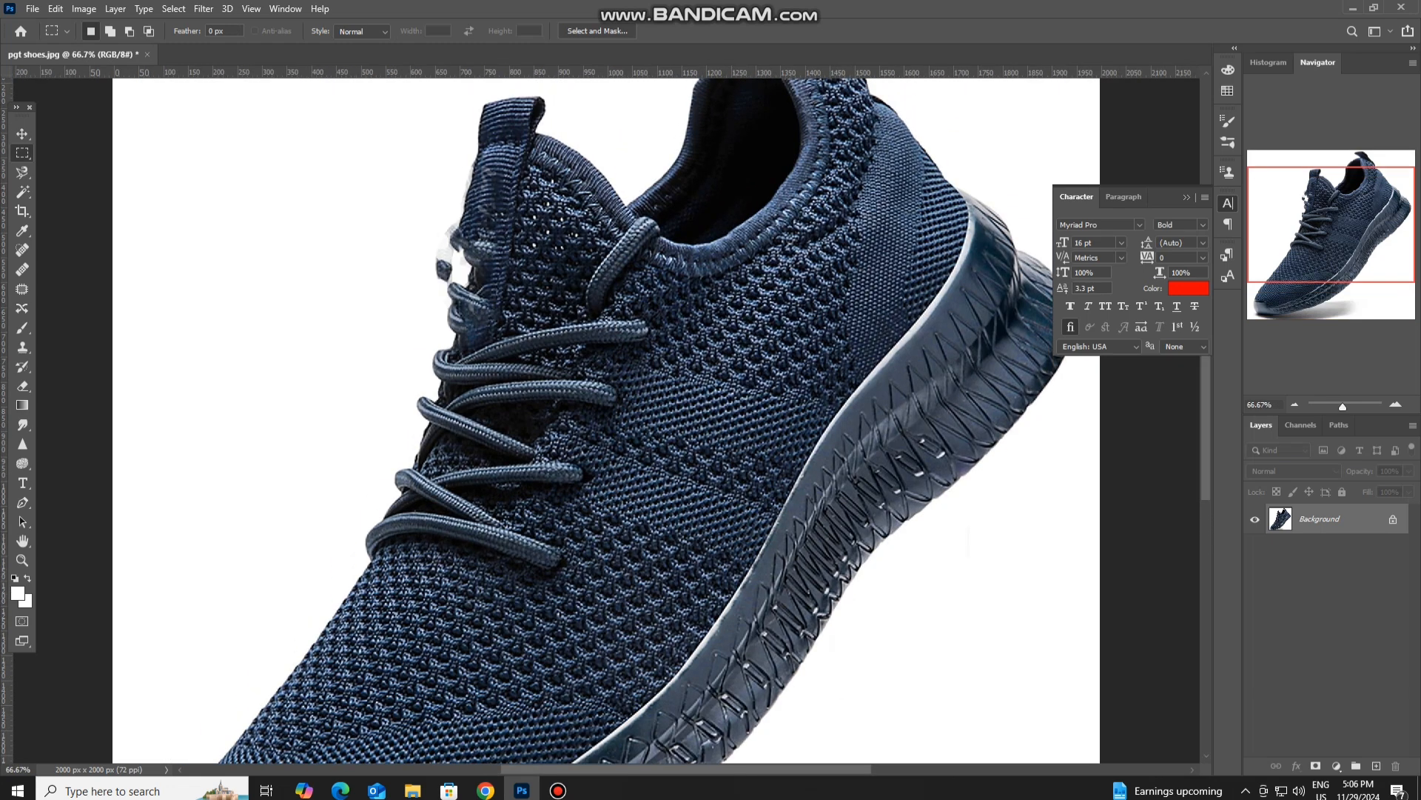
left_click(23, 386)
right_click(23, 385)
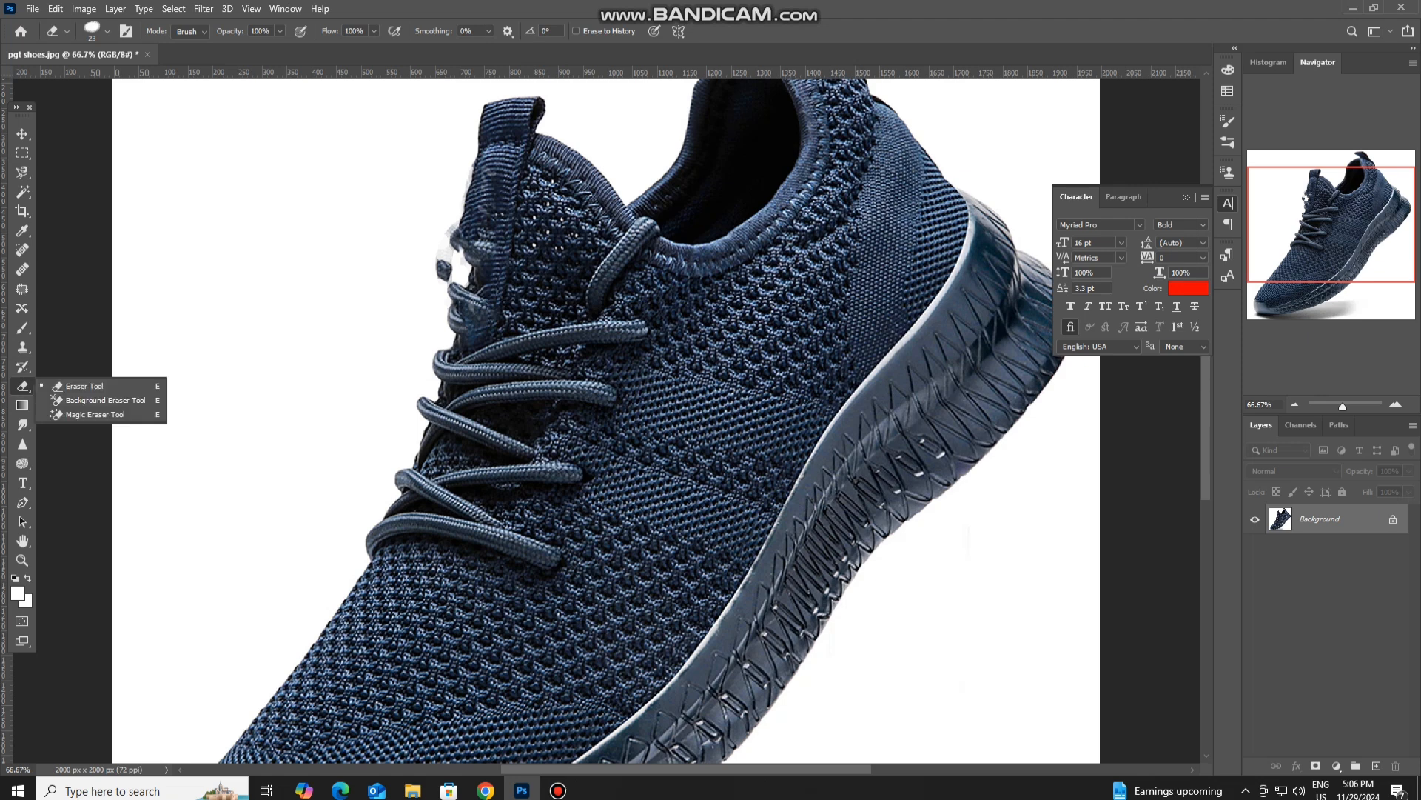
left_click(83, 386)
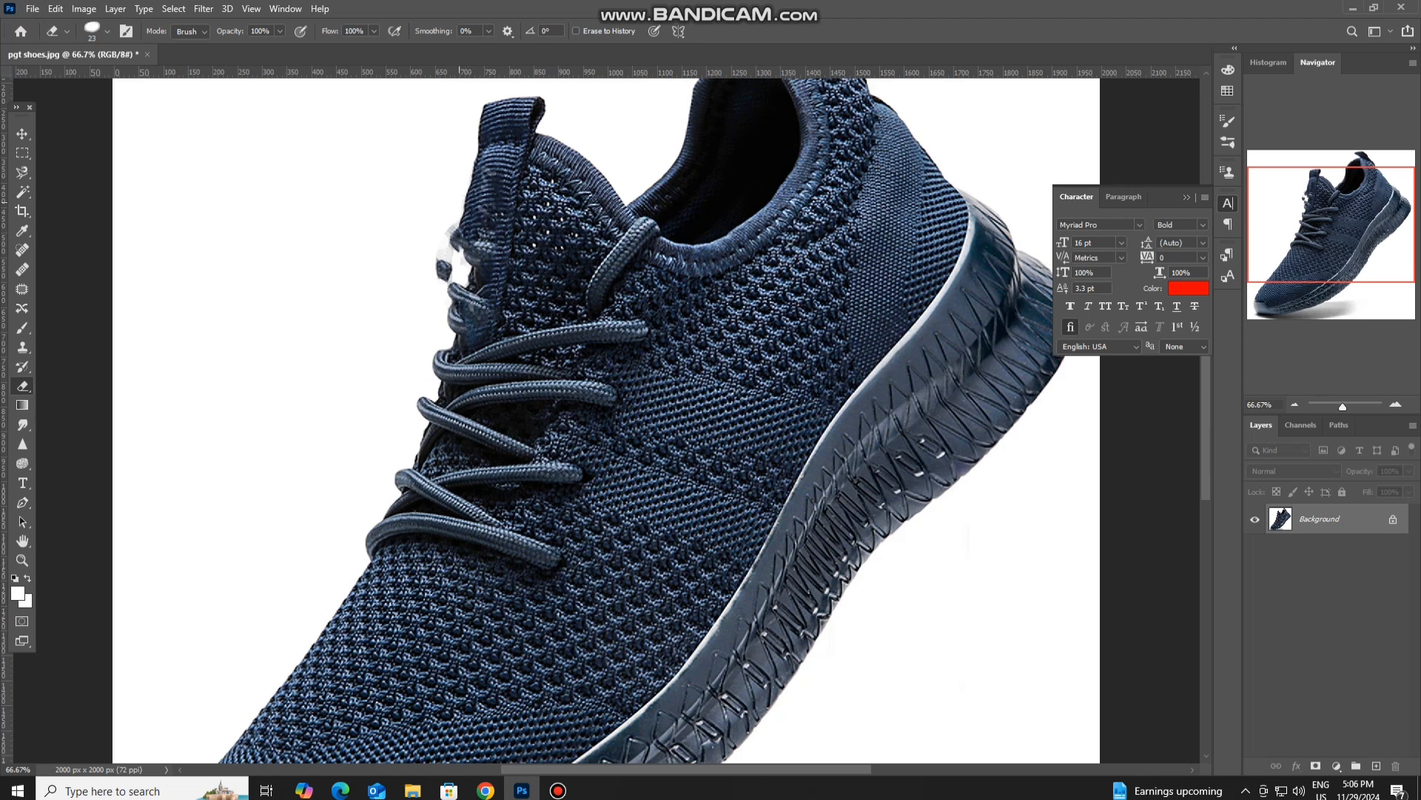
left_click_drag(459, 233, 442, 261)
left_click_drag(449, 263, 441, 273)
mouse_move(452, 245)
left_mouse_down()
mouse_move(459, 222)
mouse_move(442, 272)
left_mouse_up()
mouse_move(455, 219)
left_mouse_down()
mouse_move(460, 248)
mouse_move(449, 230)
mouse_move(438, 266)
left_mouse_up()
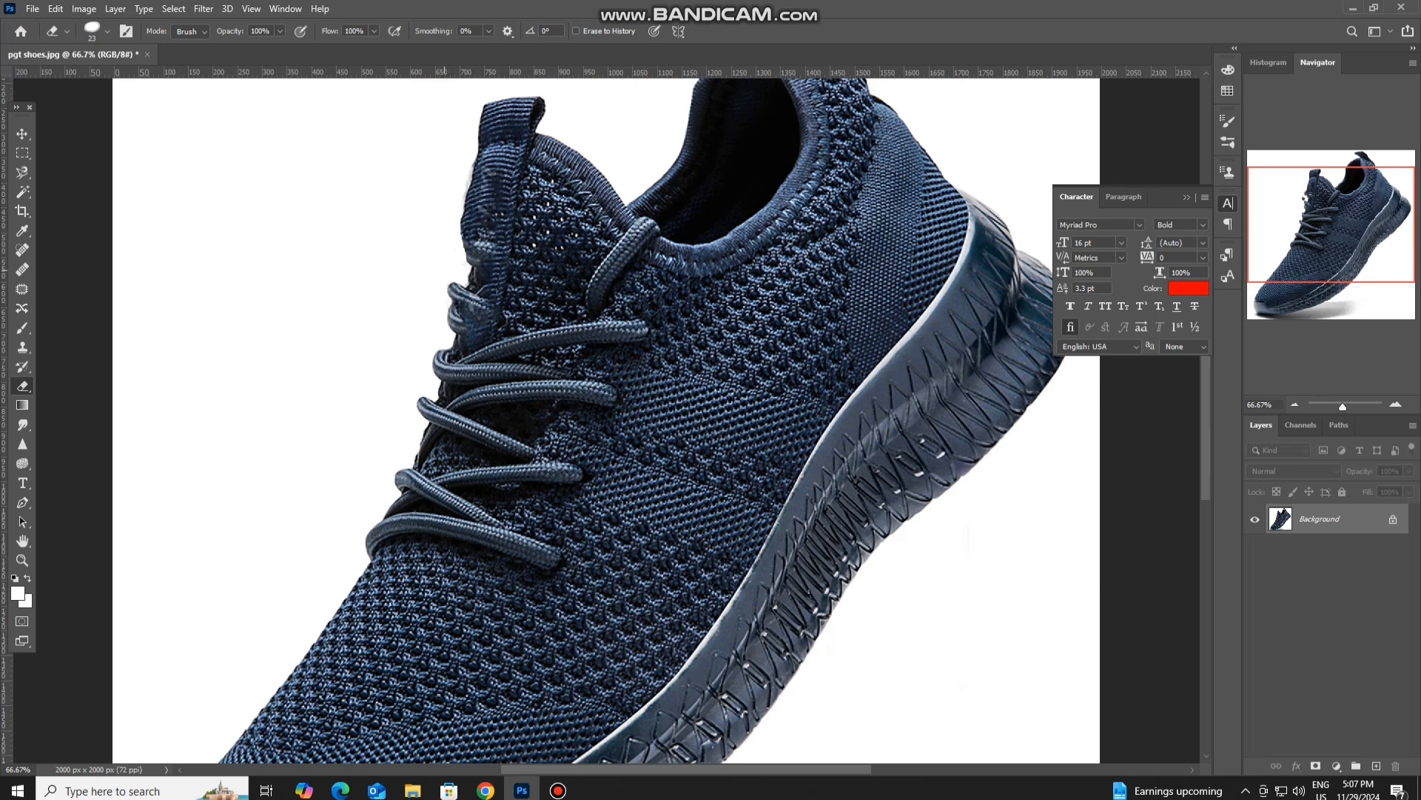
Clean up the outer edge of the shoe's tongue with the Eraser, undoing the first strokes and erasing again.
scroll(492, 263, "up", 1)
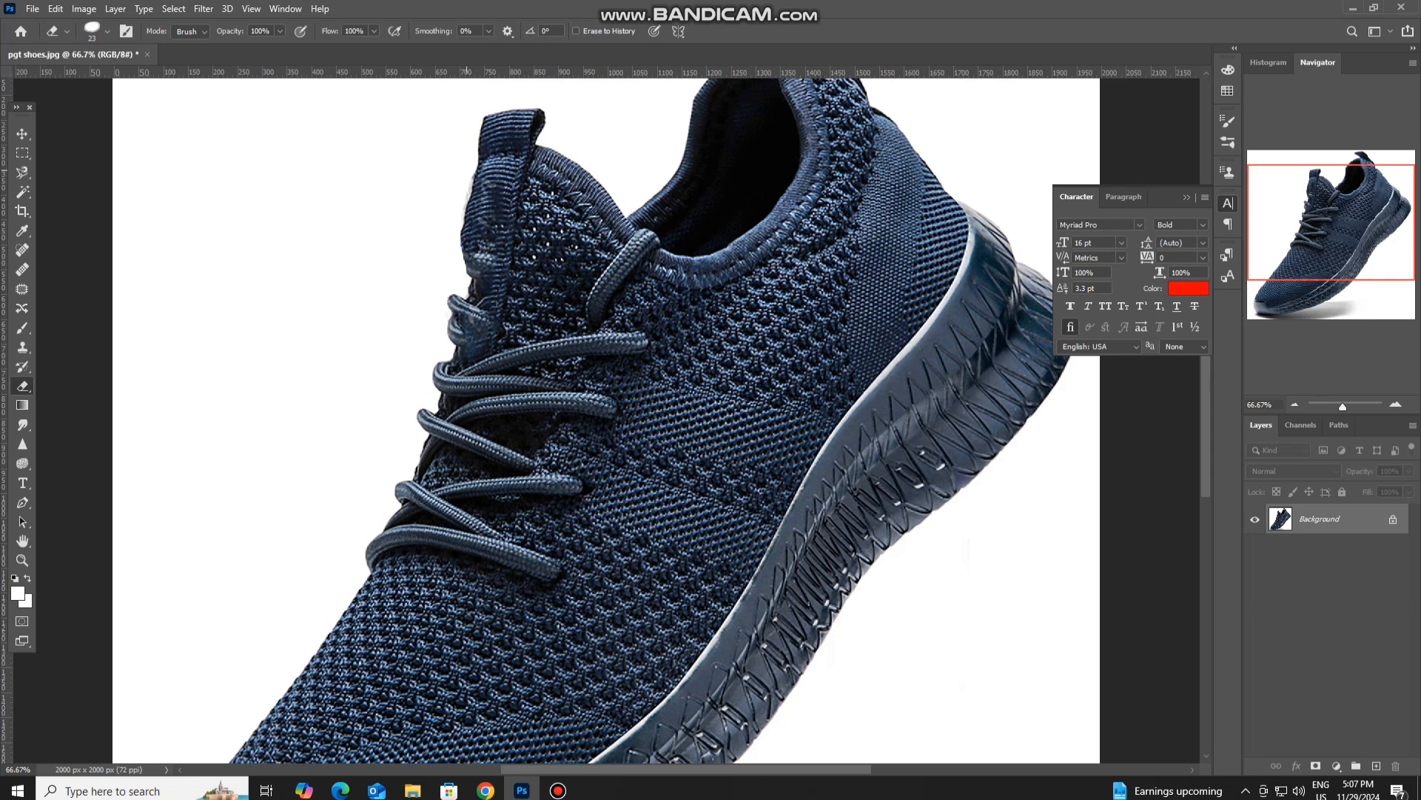
left_click_drag(469, 185, 466, 222)
key("ctrl+z")
key("ctrl+z")
left_click_drag(465, 200, 462, 218)
Remove the white background around the shoe with the Magic Eraser Tool.
key("ctrl+minus")
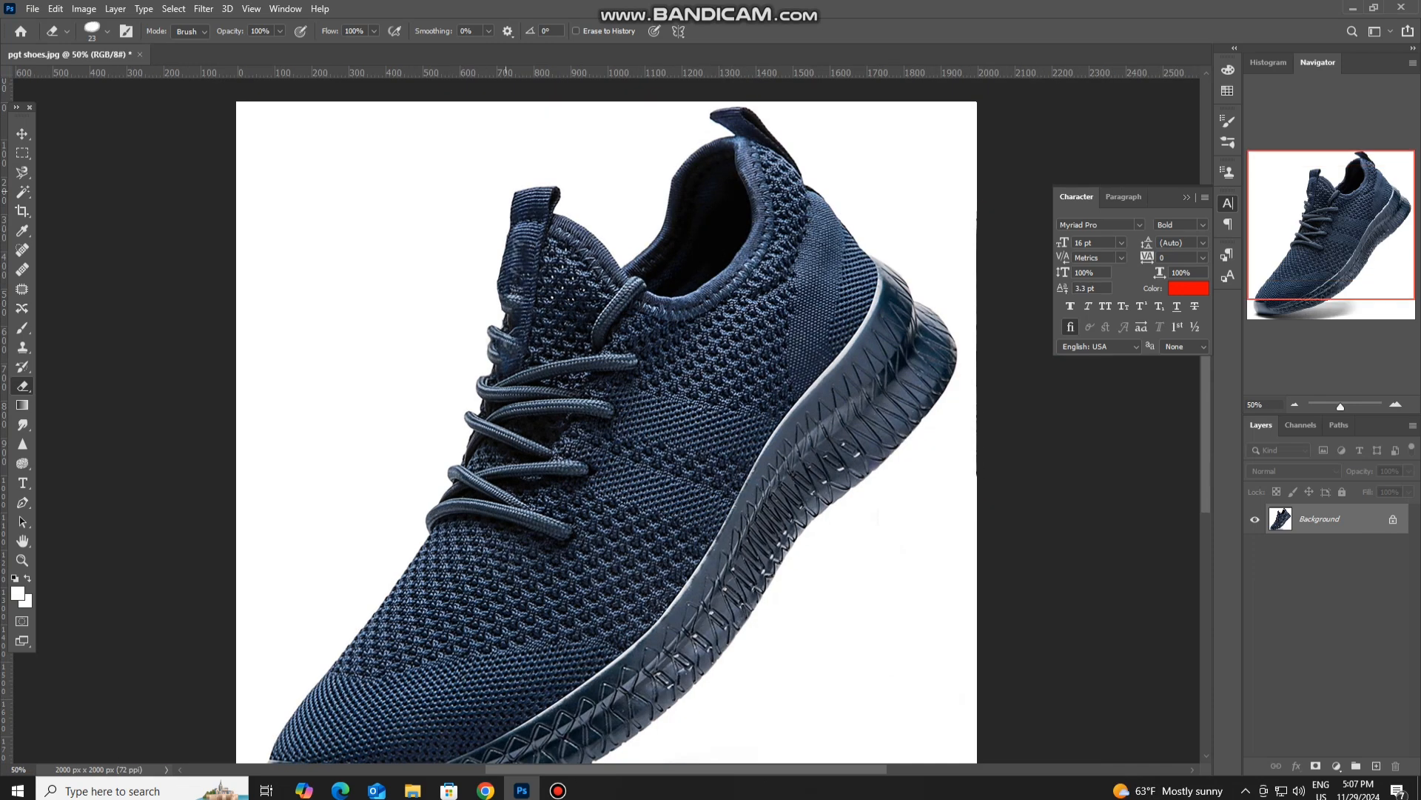
scroll(584, 152, "up", 1)
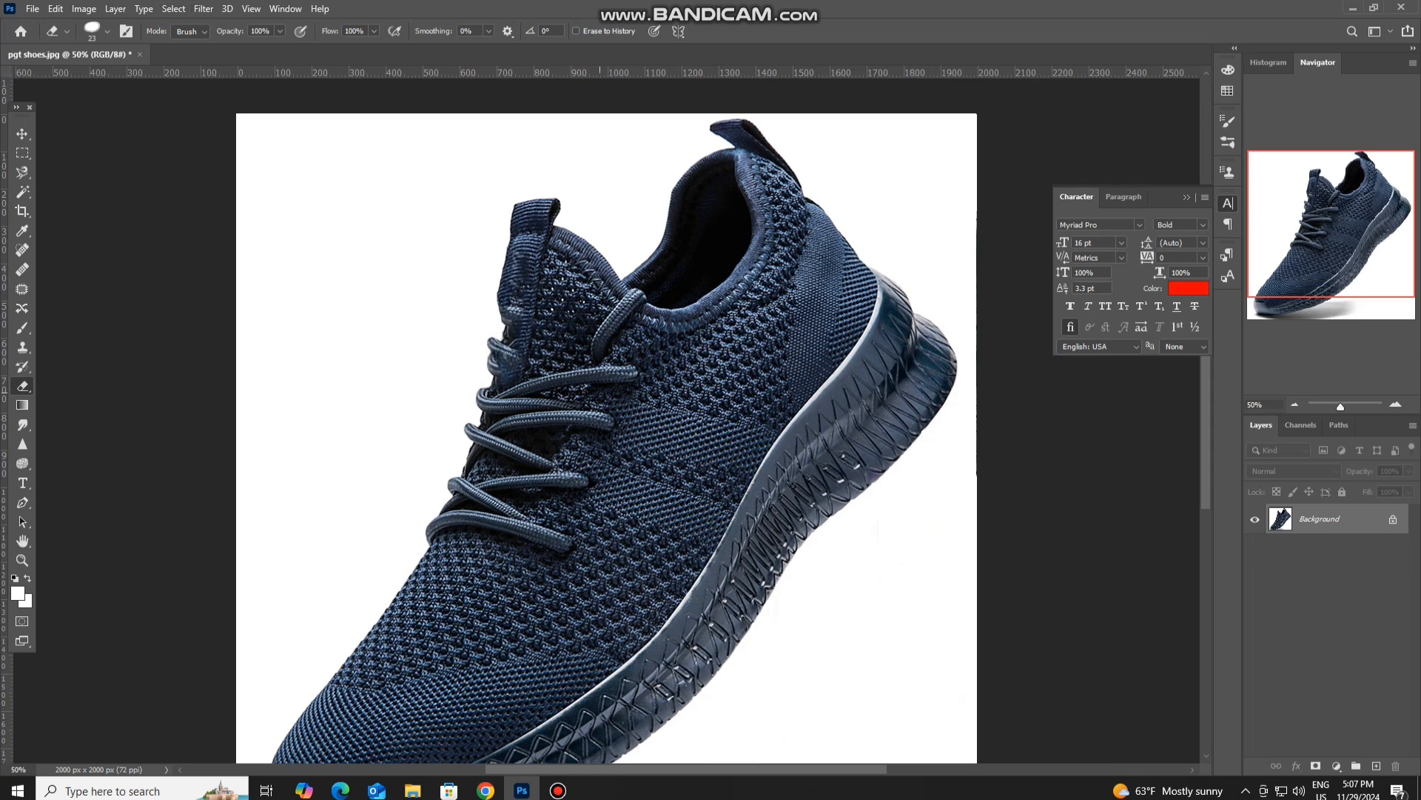
scroll(719, 415, "down", 3)
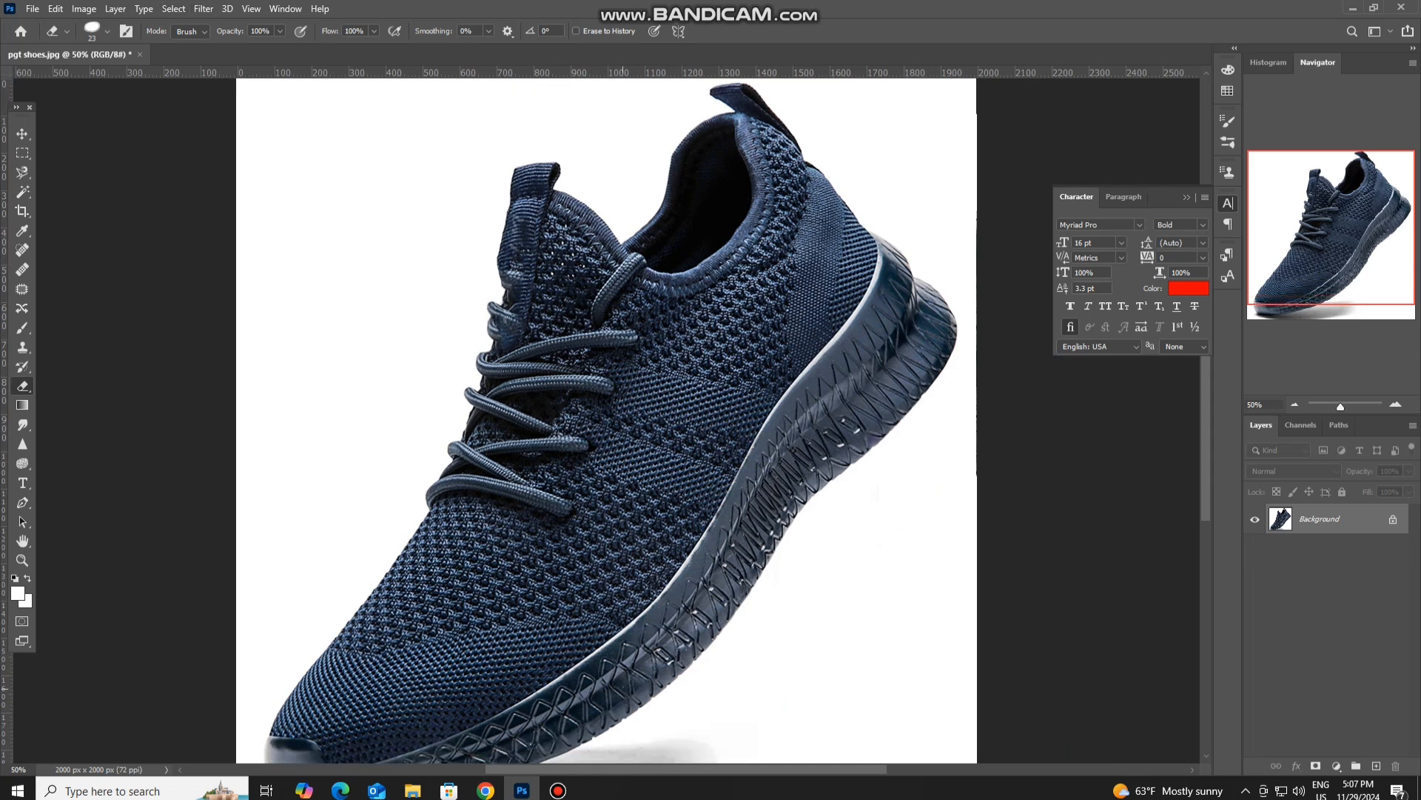
scroll(611, 420, "down", 2)
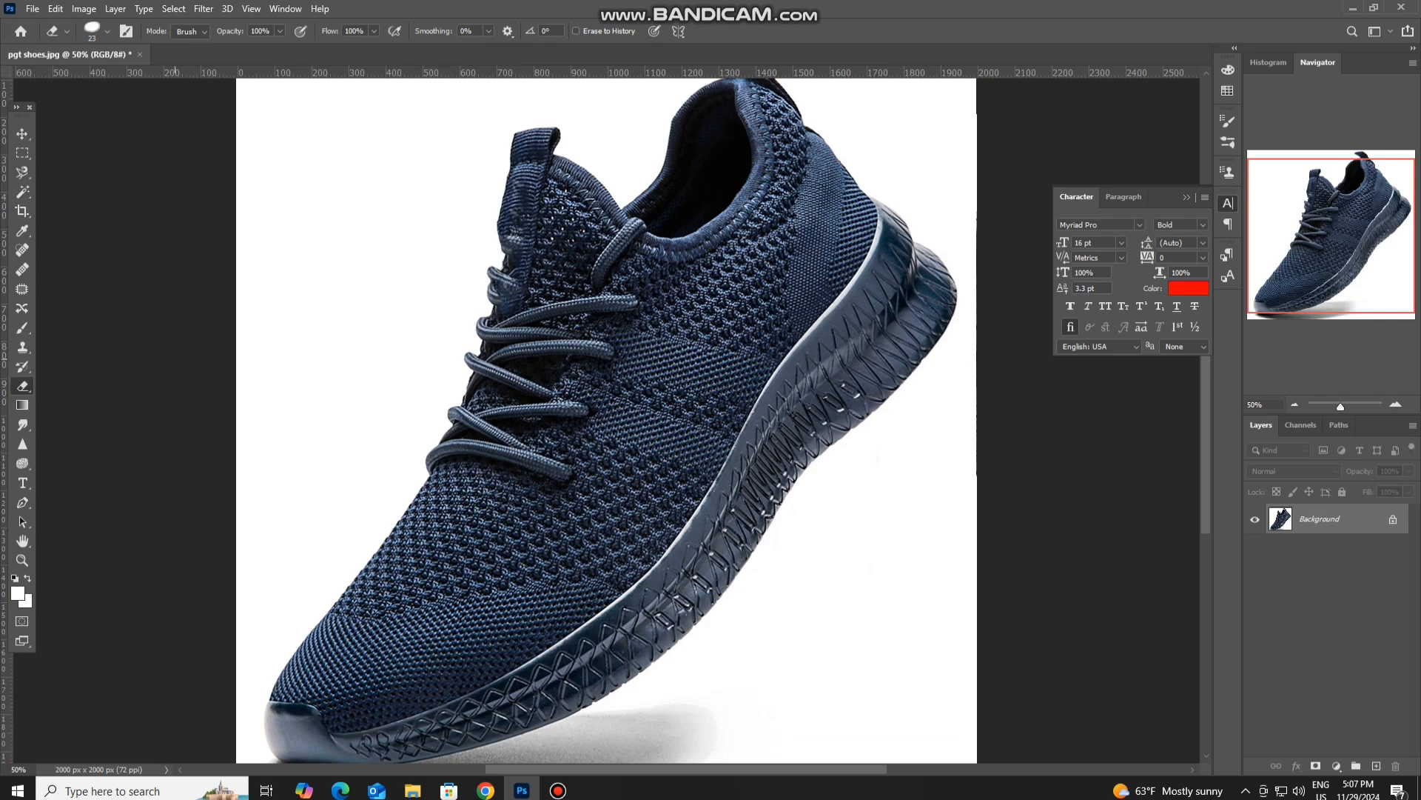
key("ctrl+minus")
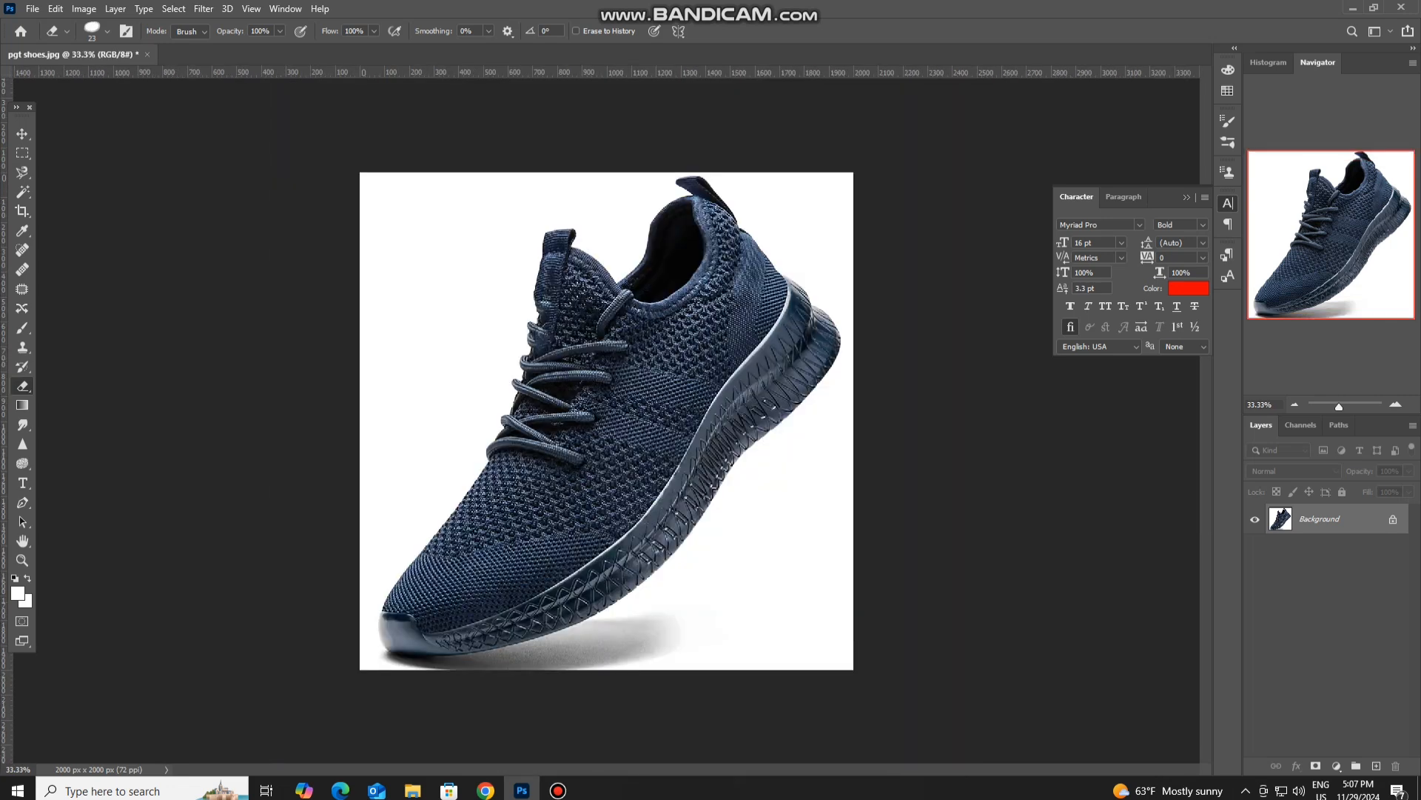
right_click(22, 385)
left_click(82, 417)
left_click(553, 200)
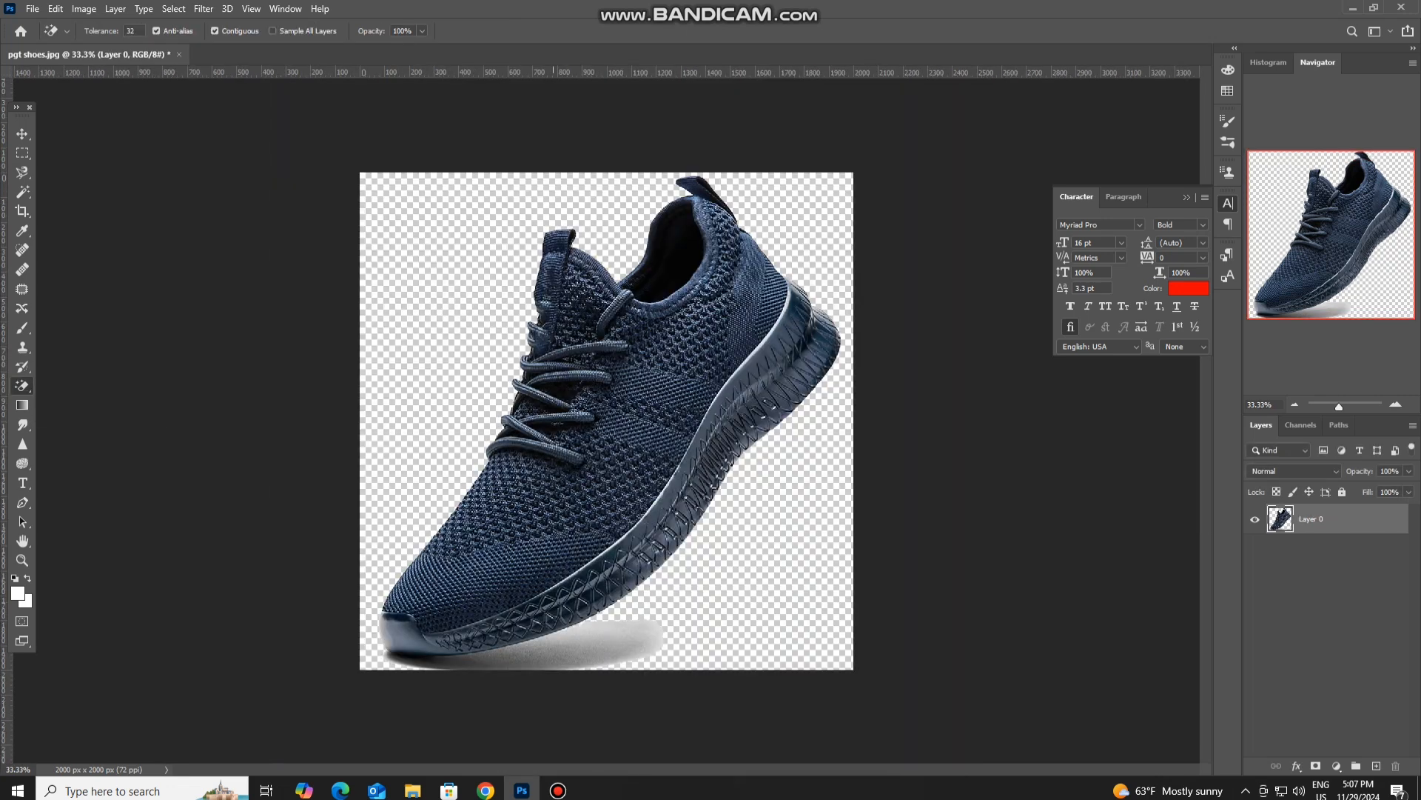
Erase the lighter parts of the shadow beneath the sole with the Magic Eraser, and undo the erasure of its darker part.
left_click(606, 643)
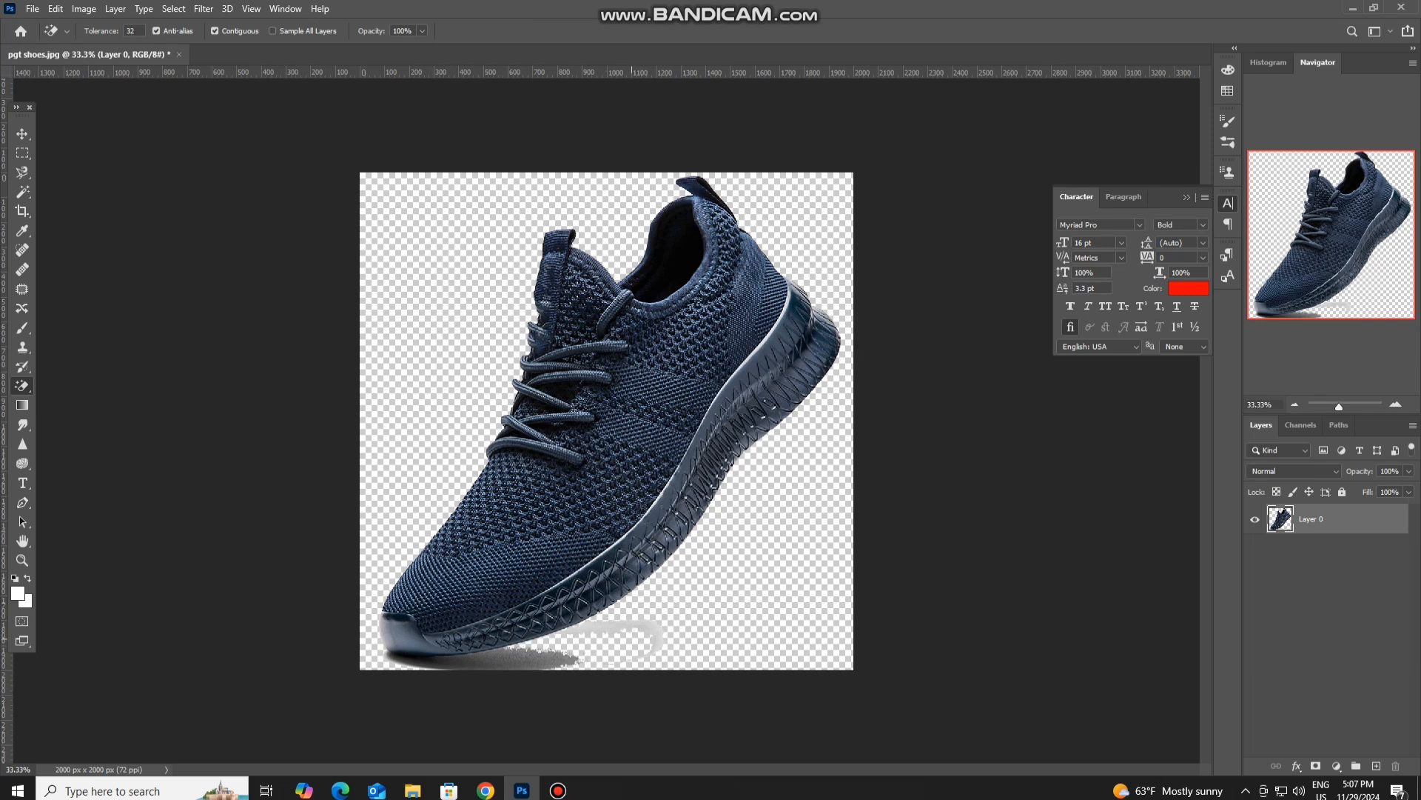
left_click(652, 630)
left_click(506, 661)
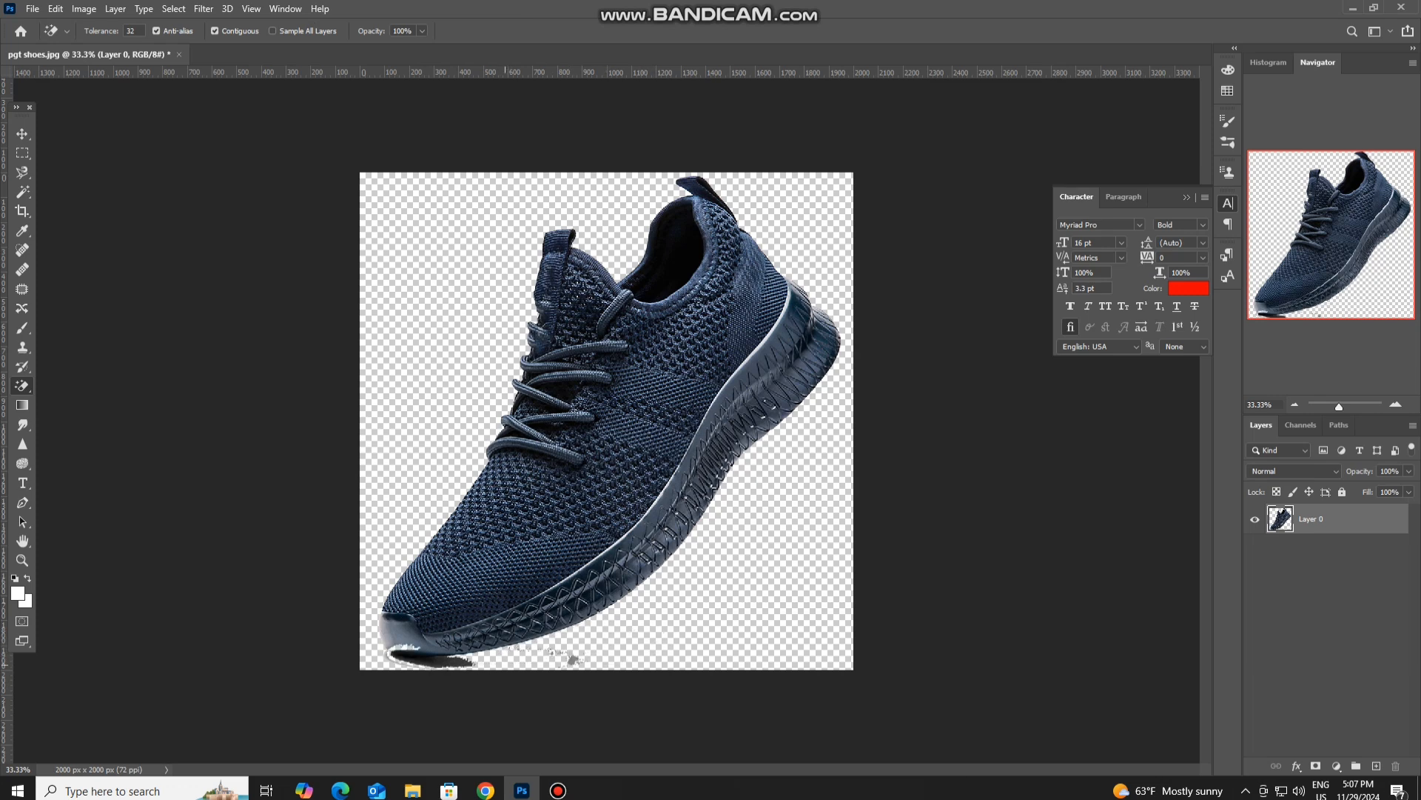
key("ctrl+z")
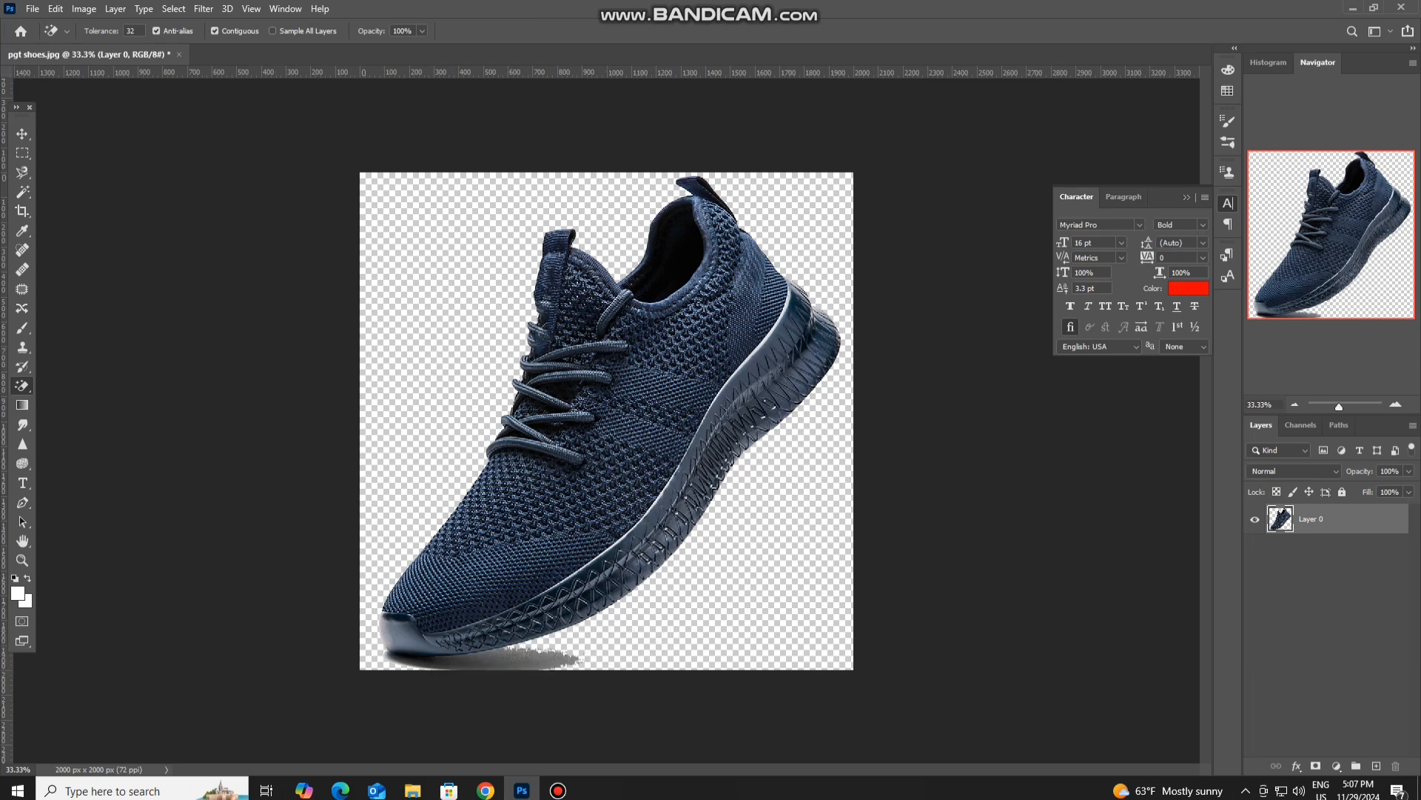
Erase the remaining dark shadow beneath the shoe's sole with the Eraser Tool, using a brush enlarged to 69 px.
right_click(22, 385)
left_click(74, 383)
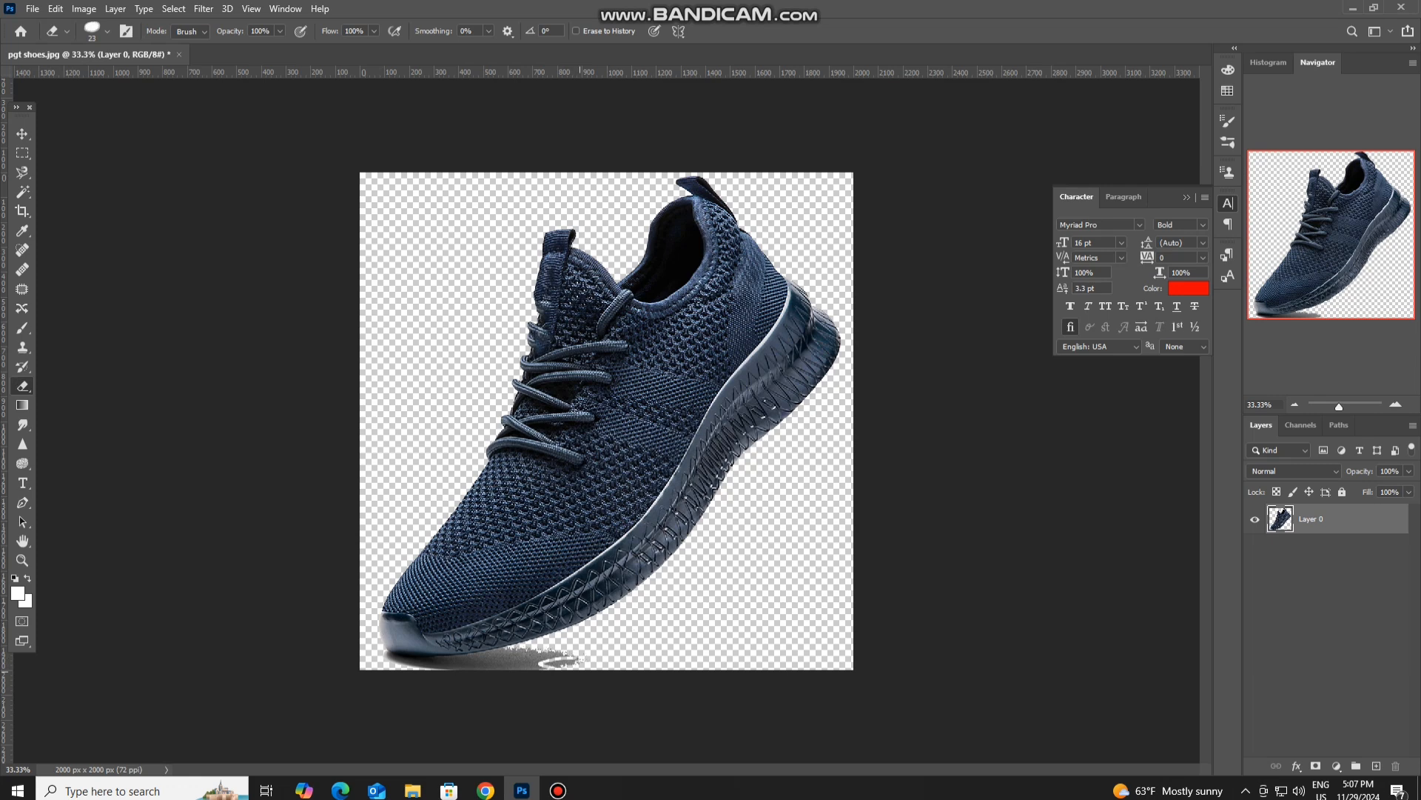
left_click(106, 31)
left_click_drag(94, 80, 115, 79)
mouse_move(583, 664)
left_mouse_down()
mouse_move(543, 655)
mouse_move(536, 675)
mouse_move(391, 659)
mouse_move(510, 658)
mouse_move(481, 669)
mouse_move(522, 651)
mouse_move(466, 655)
left_mouse_up()
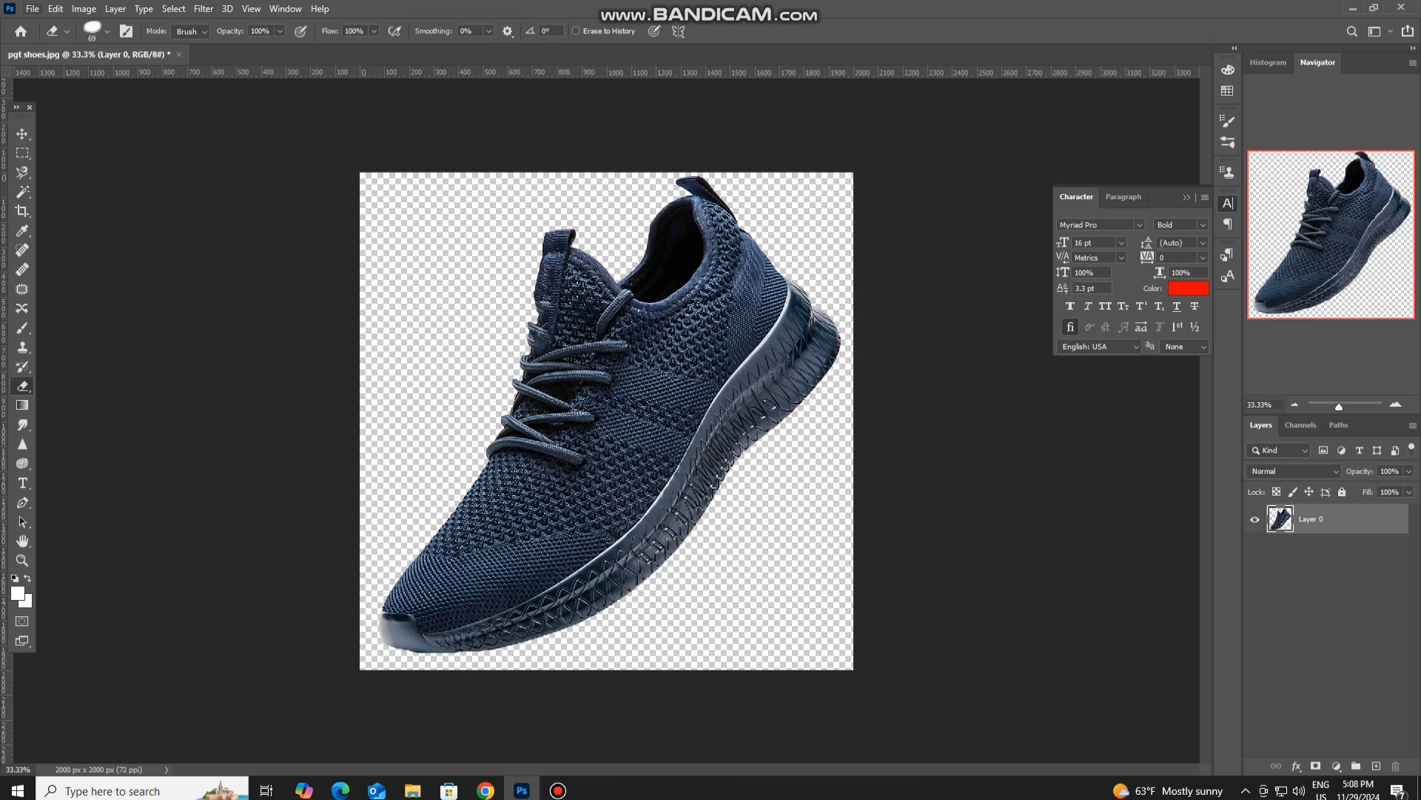
Open the metallic logo image from File Explorer's recent files in Photoshop and erase its dark background with the Magic Eraser Tool.
left_click(412, 790)
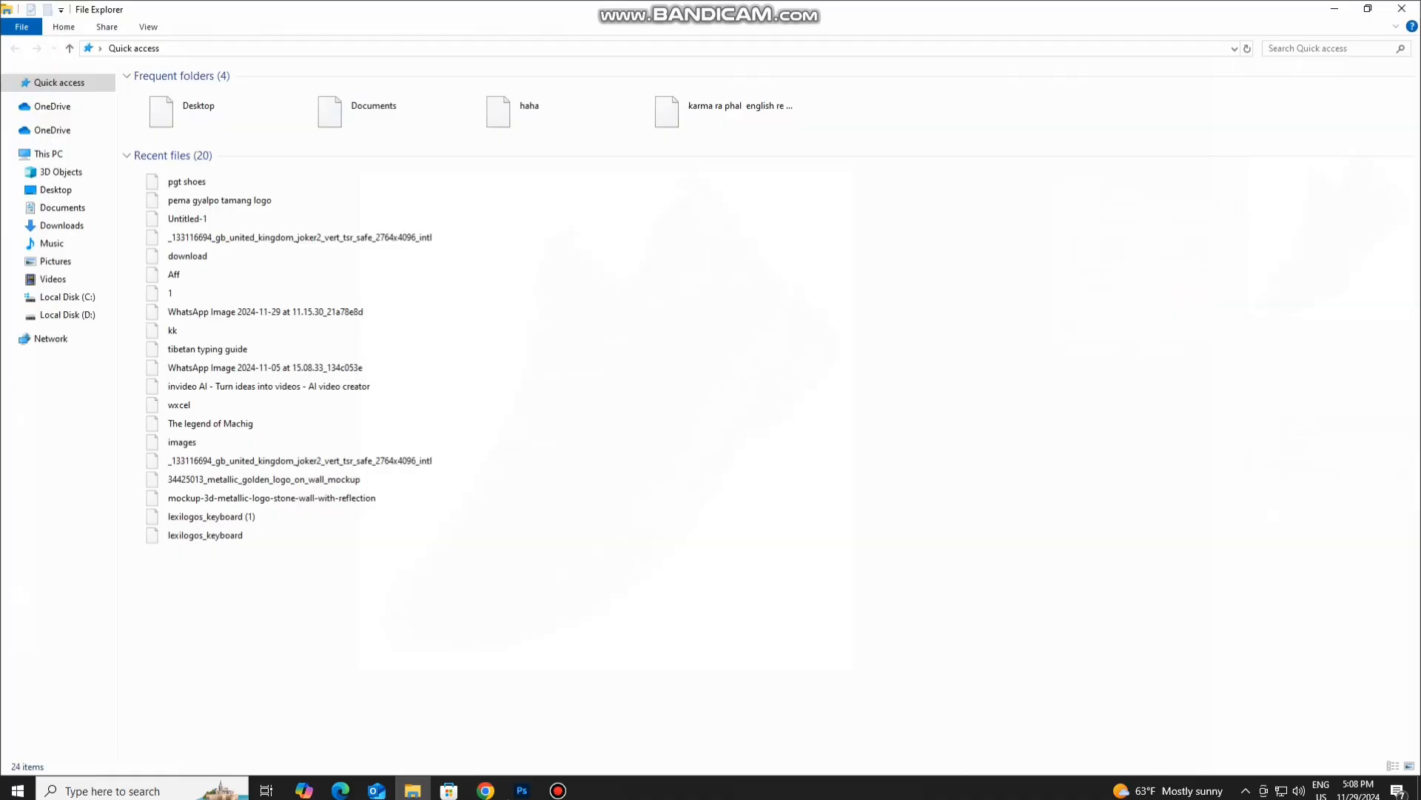
left_click_drag(218, 199, 435, 521)
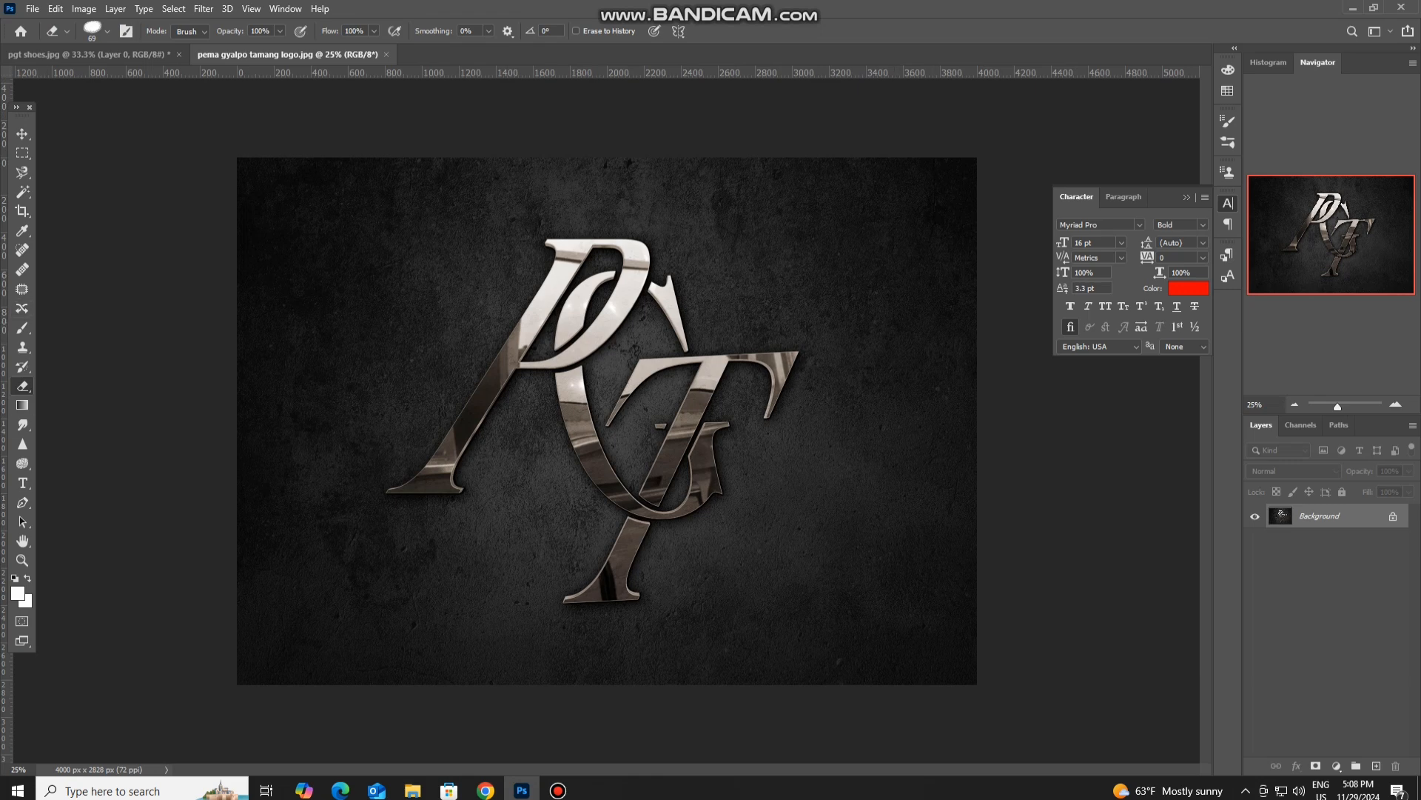
right_click(22, 386)
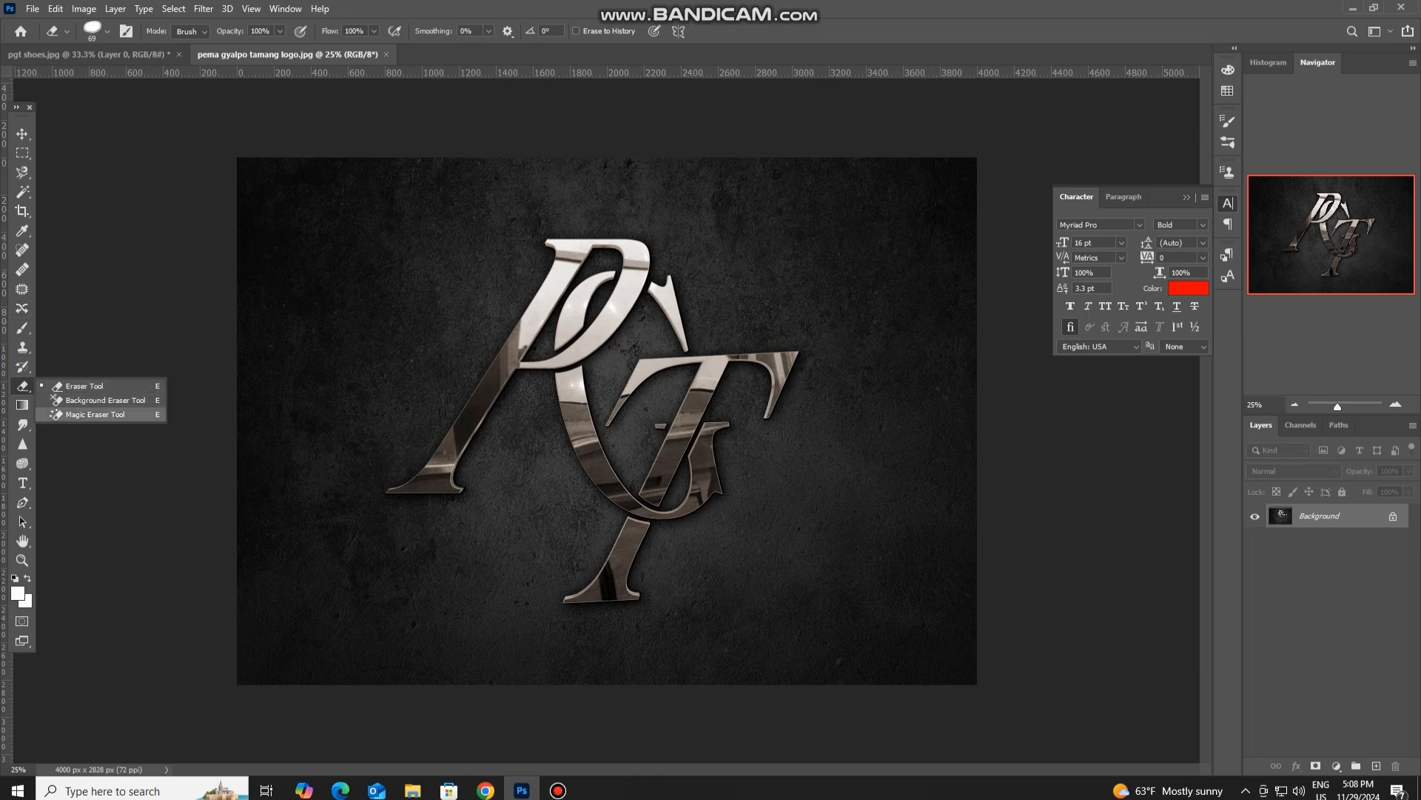
left_click(89, 415)
left_click(812, 419)
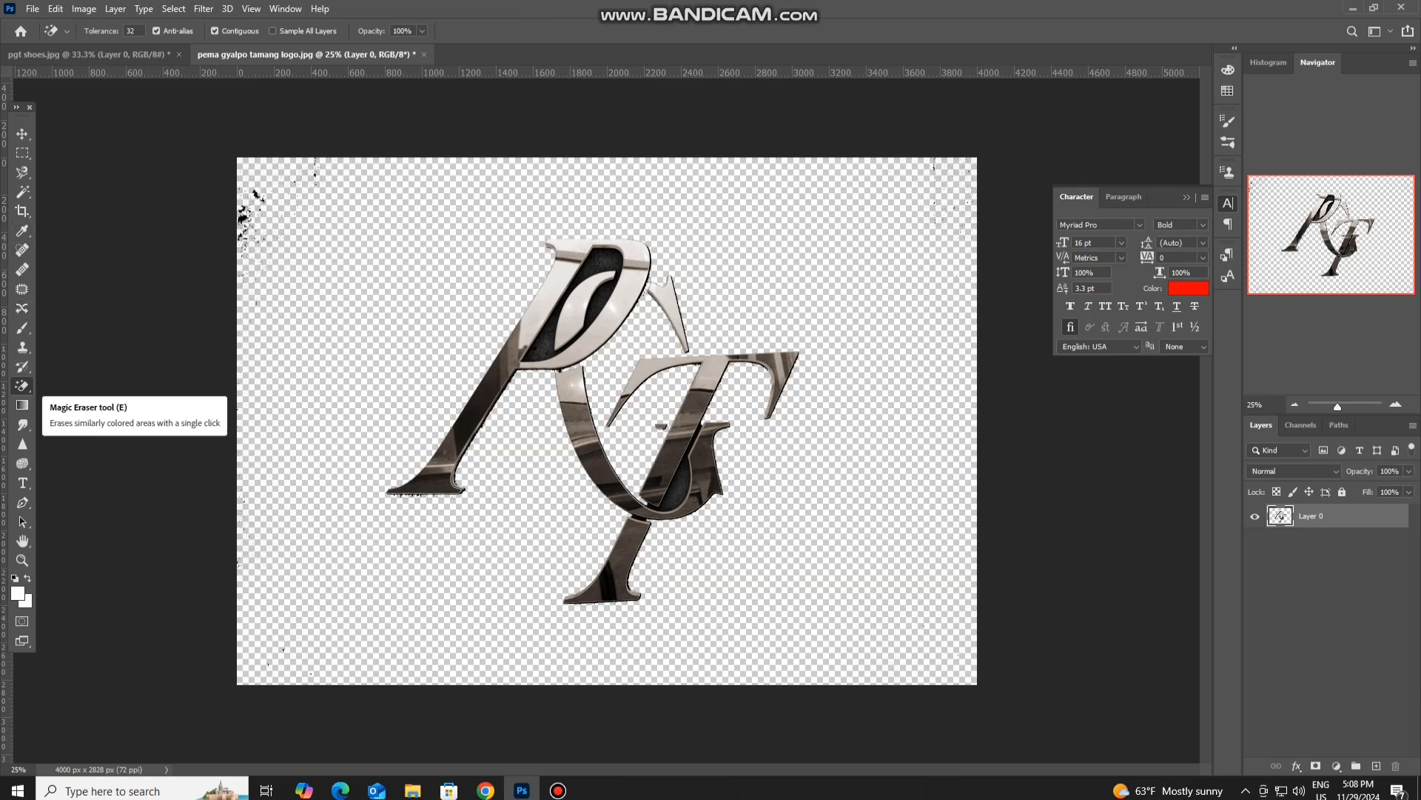
Clear the leftover dark background specks around the logo letters.
key("ctrl+z")
key("ctrl+shift+z")
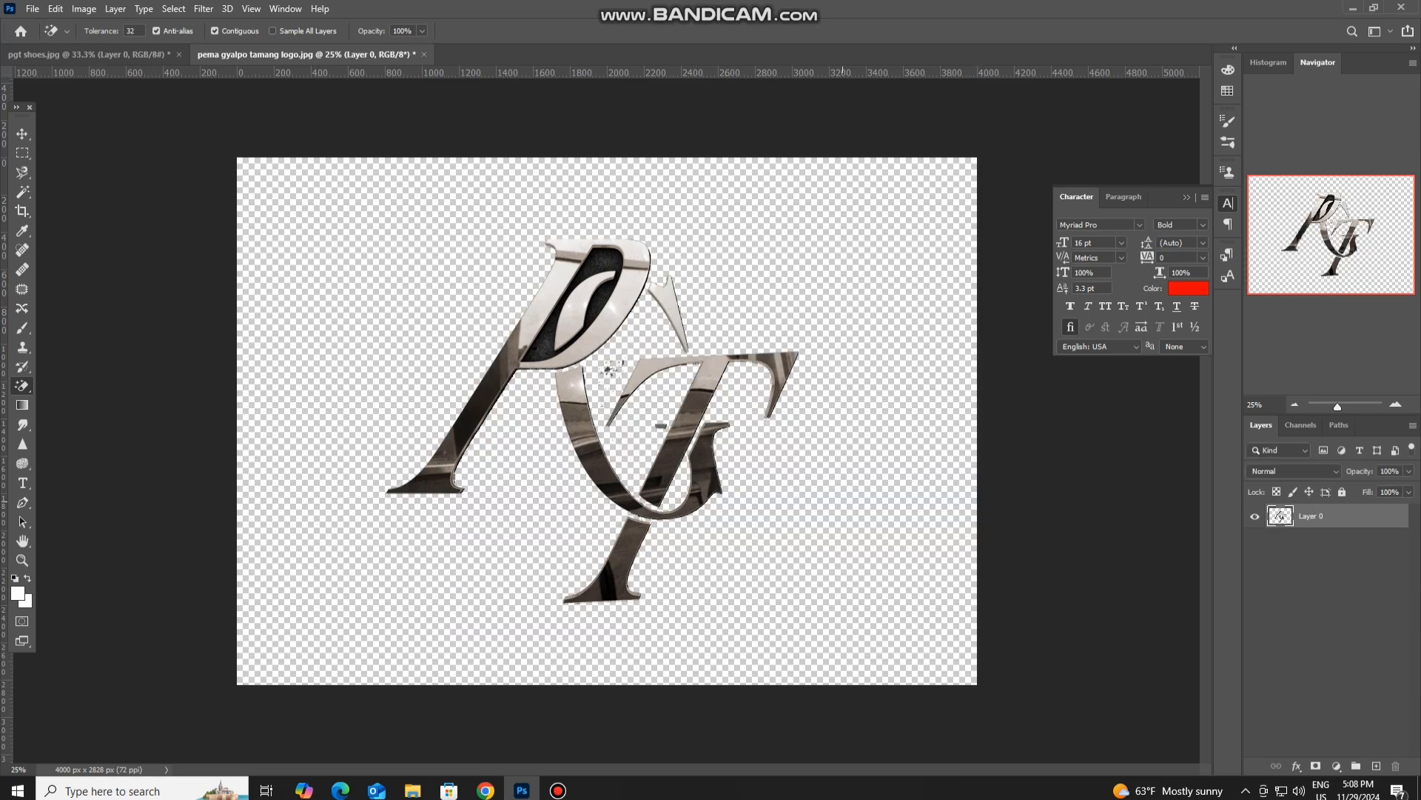
key("ctrl+z")
key("ctrl+shift+z")
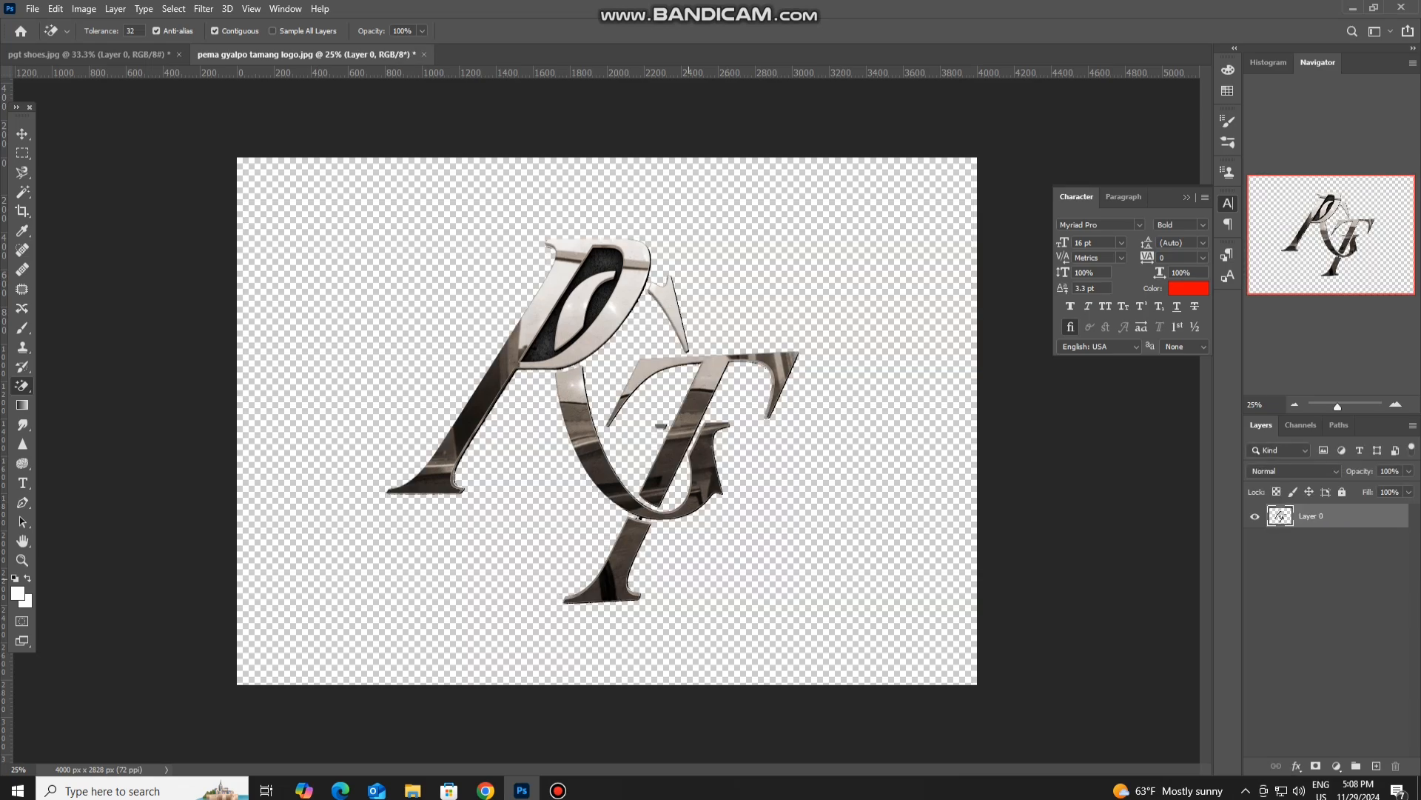
Erase the dark background enclosed by the loop of the logo's P with the Magic Eraser, undoing unsatisfactory attempts.
right_click(23, 386)
left_click(81, 383)
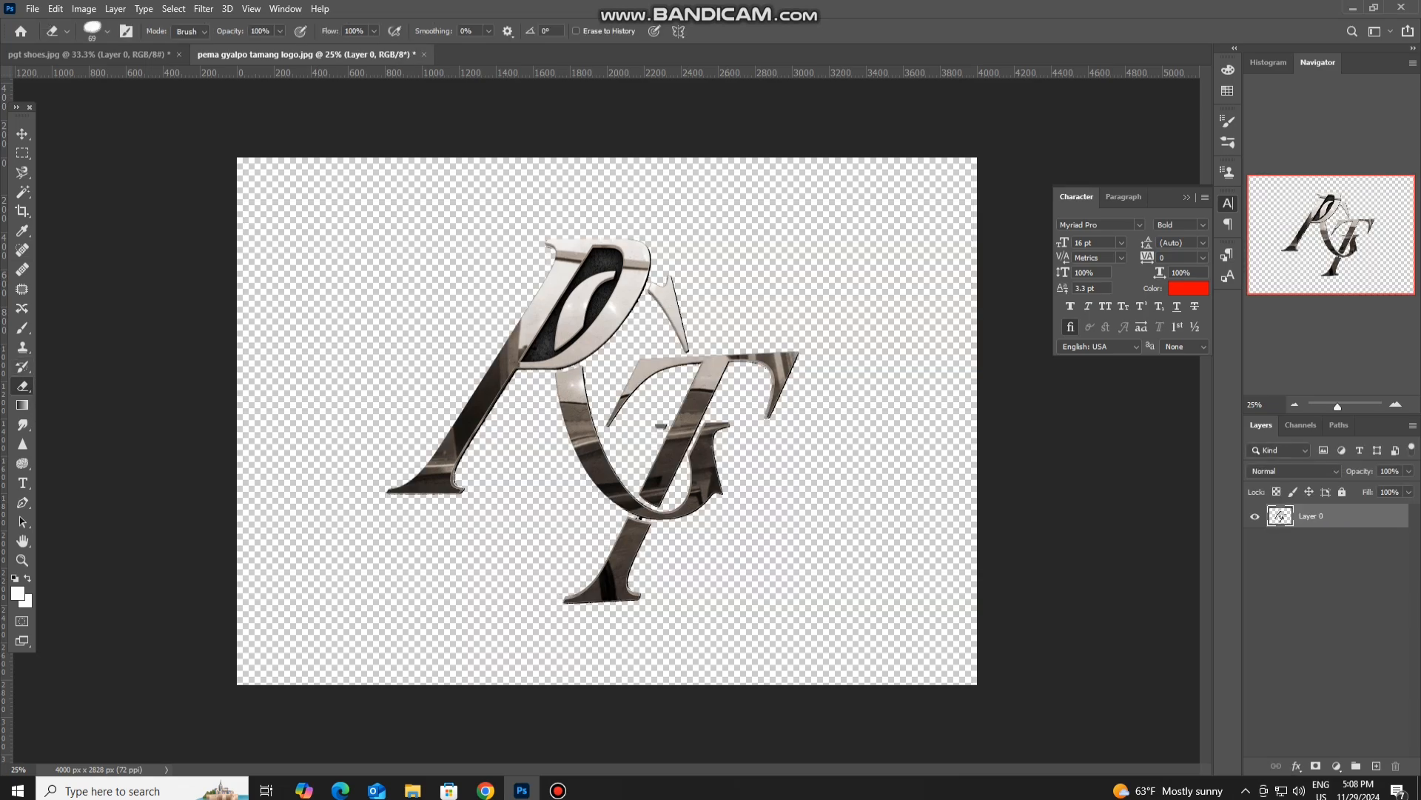
key("ctrl+plus")
key("ctrl+plus")
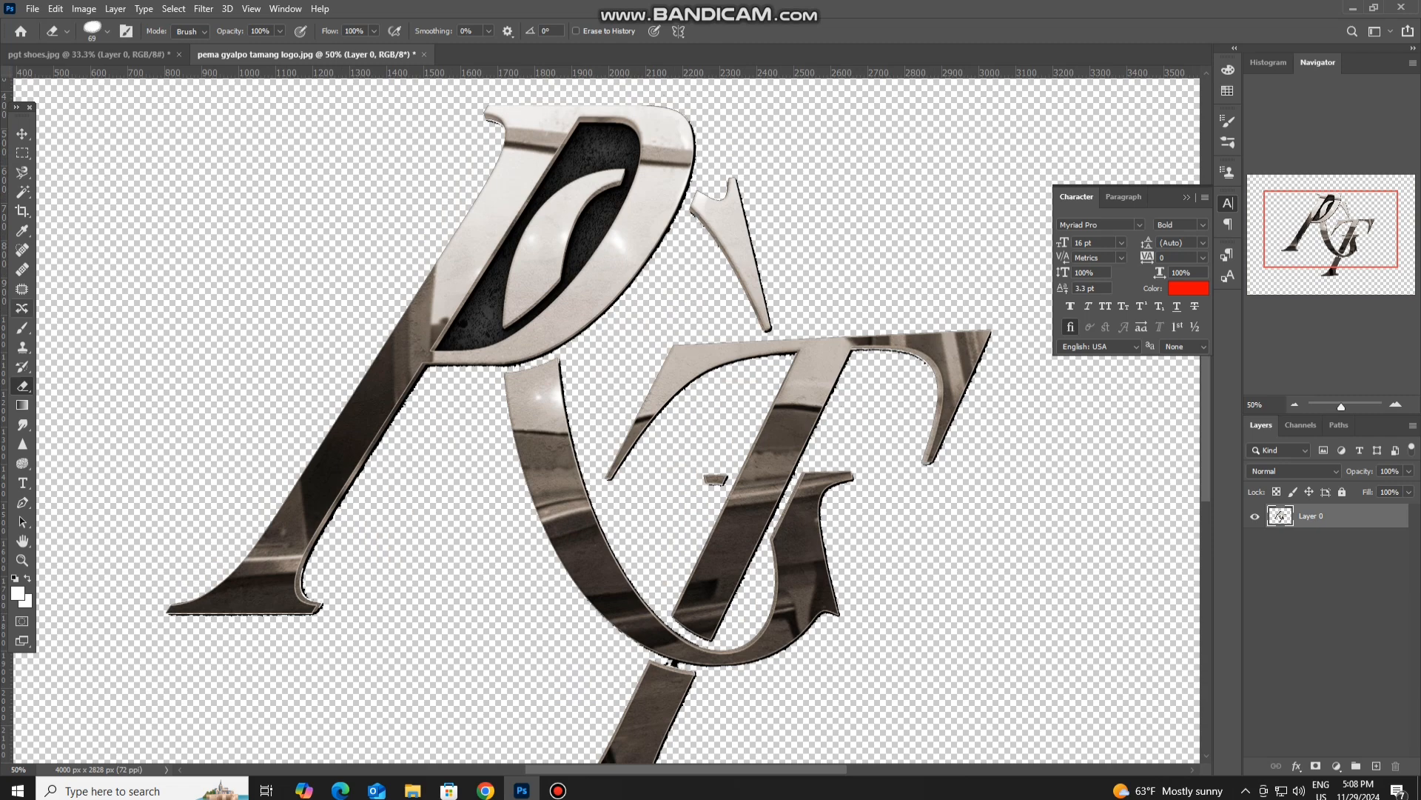
right_click(22, 386)
left_click(81, 416)
left_click(597, 162)
left_click(503, 281)
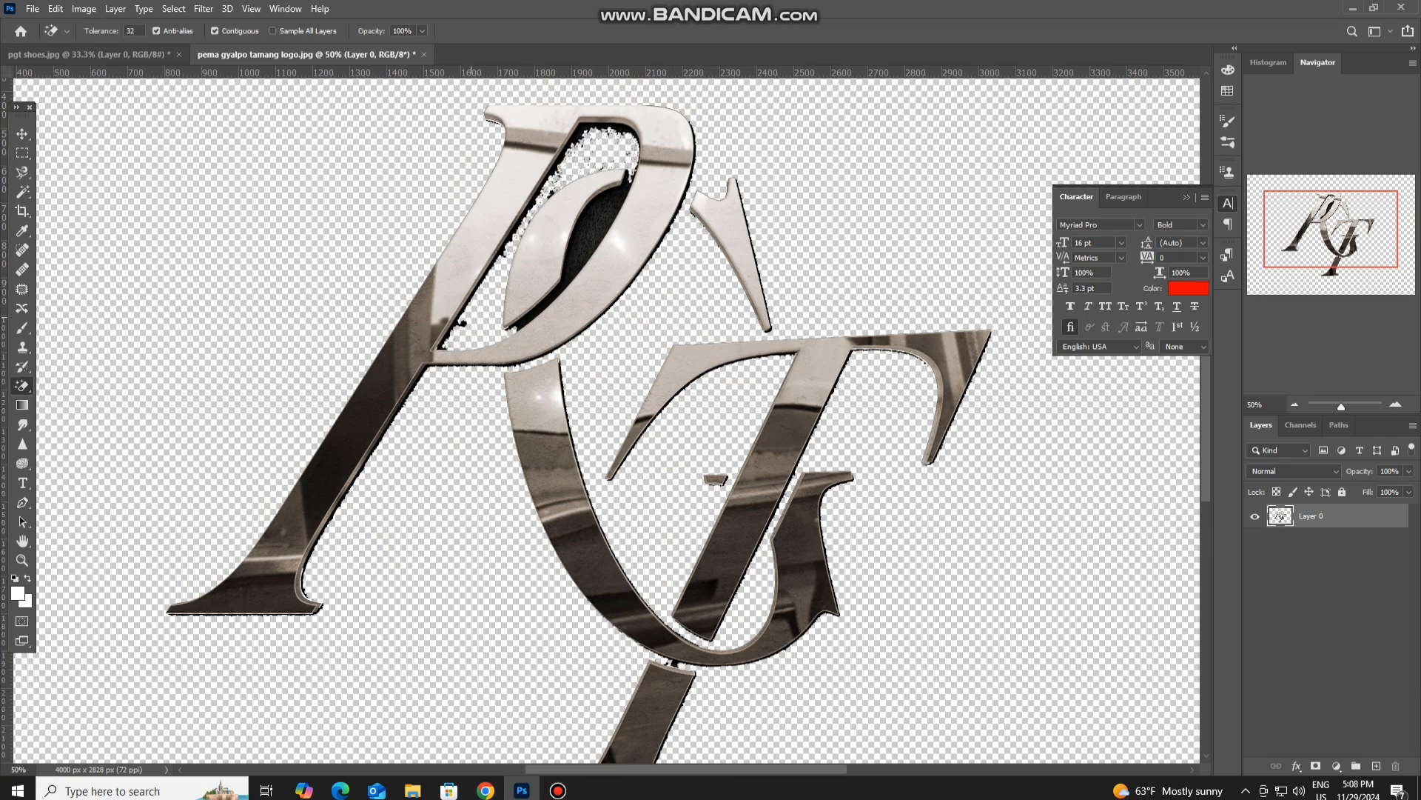
key("ctrl+z")
key("ctrl+z")
left_click(574, 267)
Erase the leftover dark shadow edges along the P, the lower stem and the G's upper tip with the Magic Eraser.
scroll(607, 422, "down", 1)
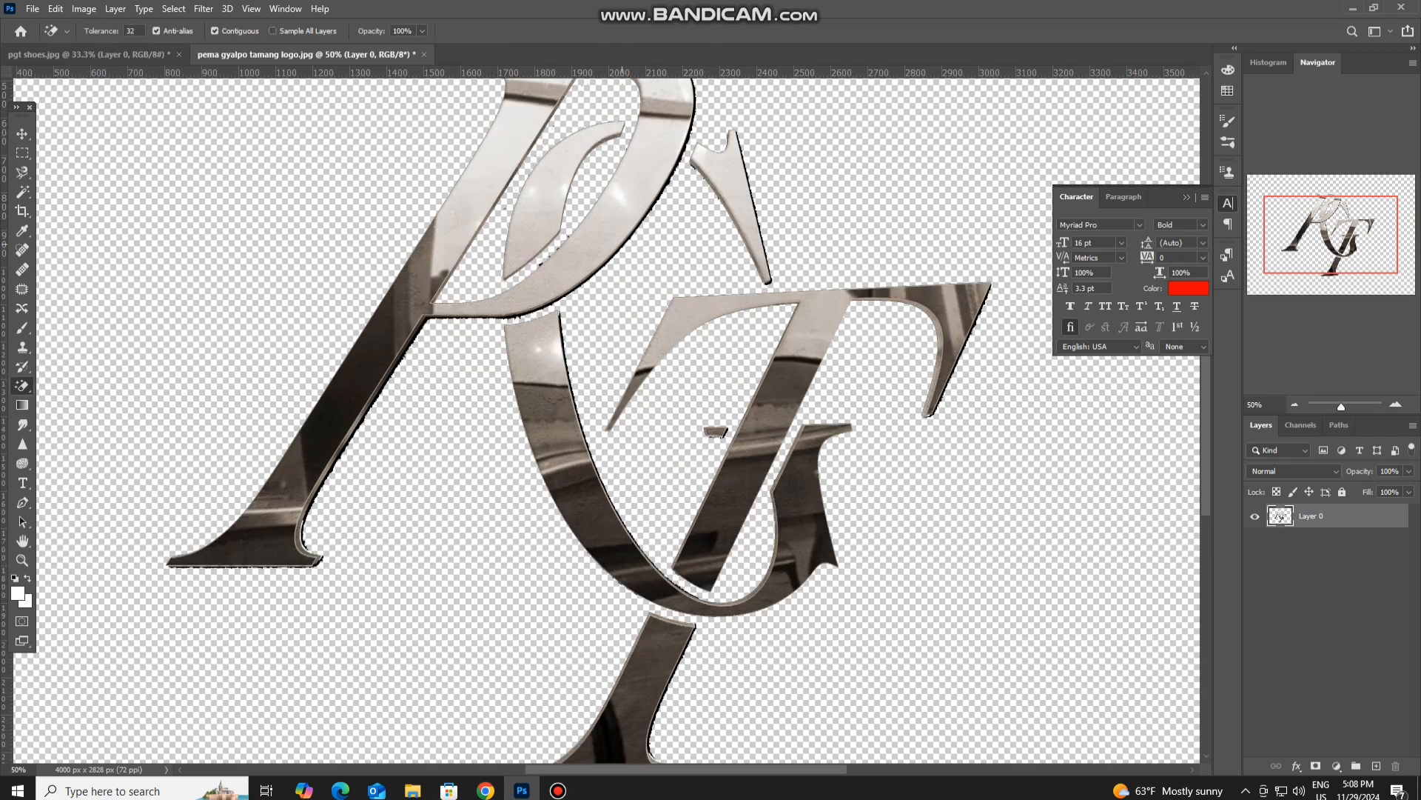
left_click(607, 264)
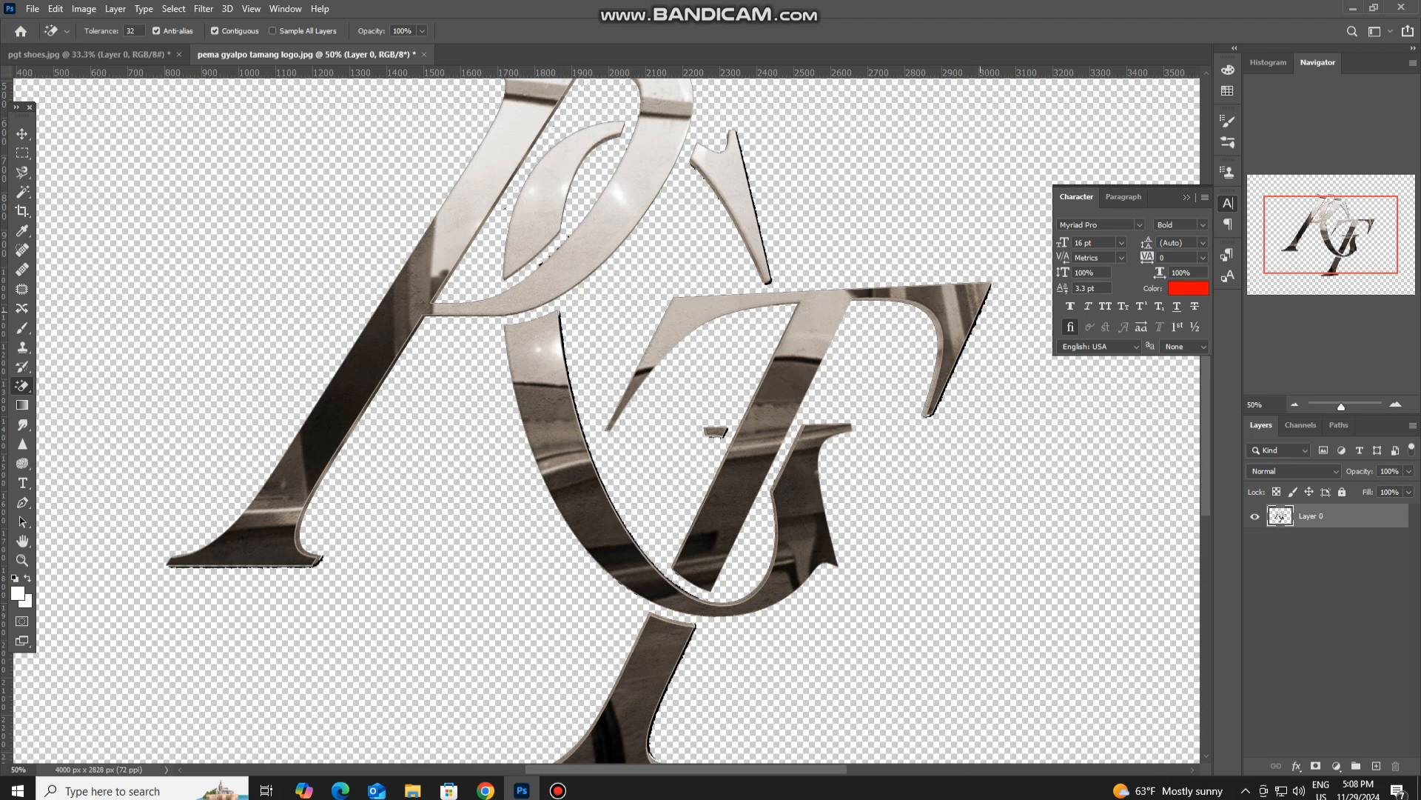
scroll(607, 422, "down", 2)
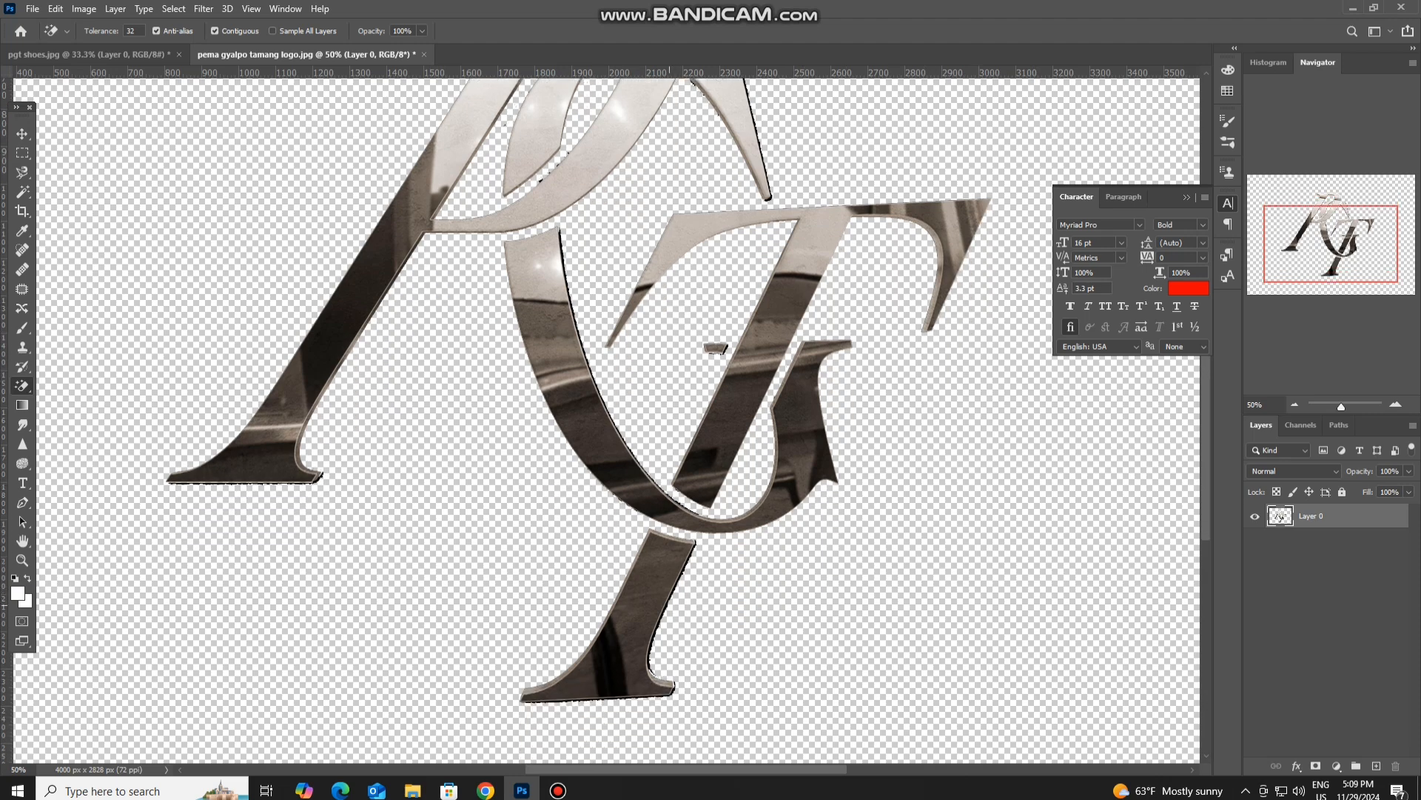
left_click(663, 614)
left_click(674, 688)
scroll(607, 422, "up", 2)
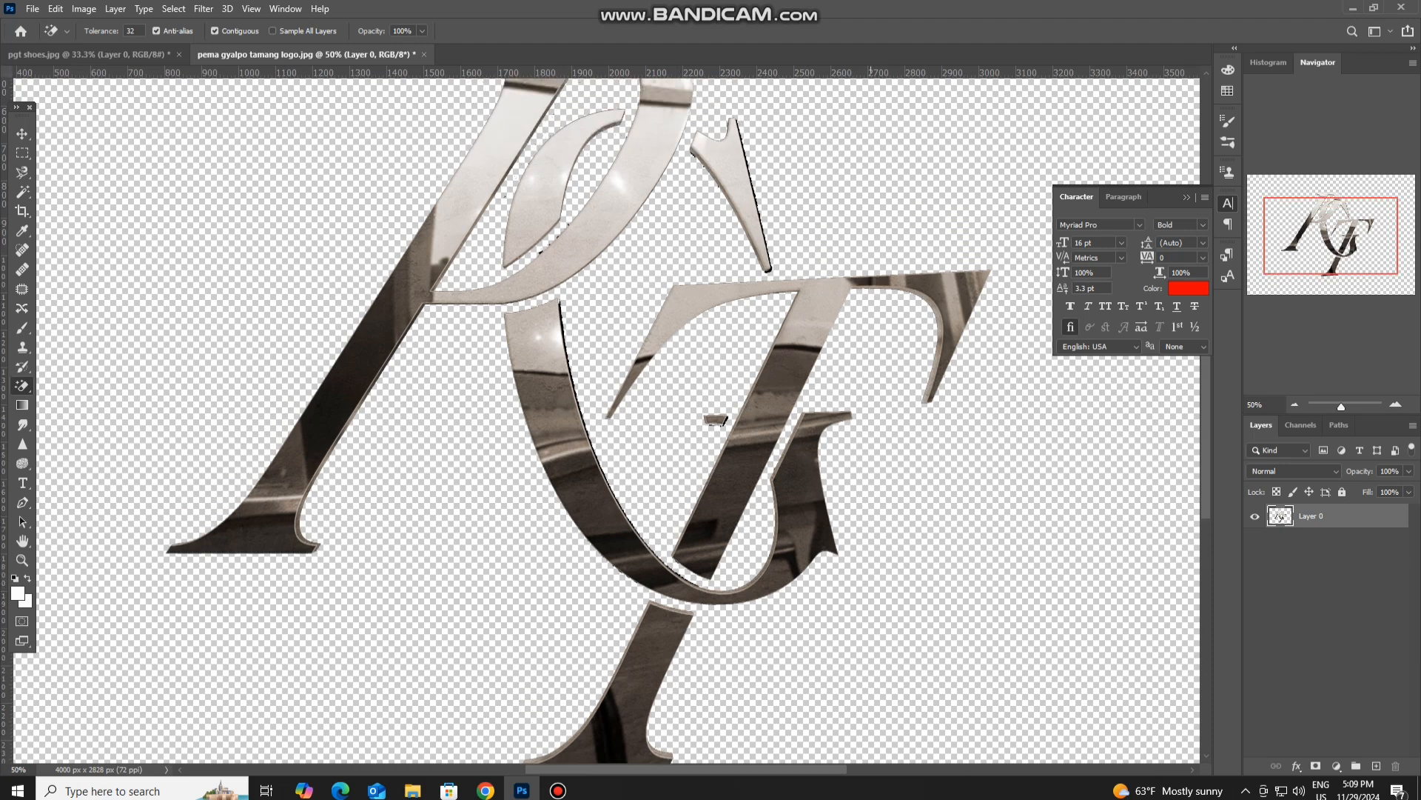
left_click(754, 219)
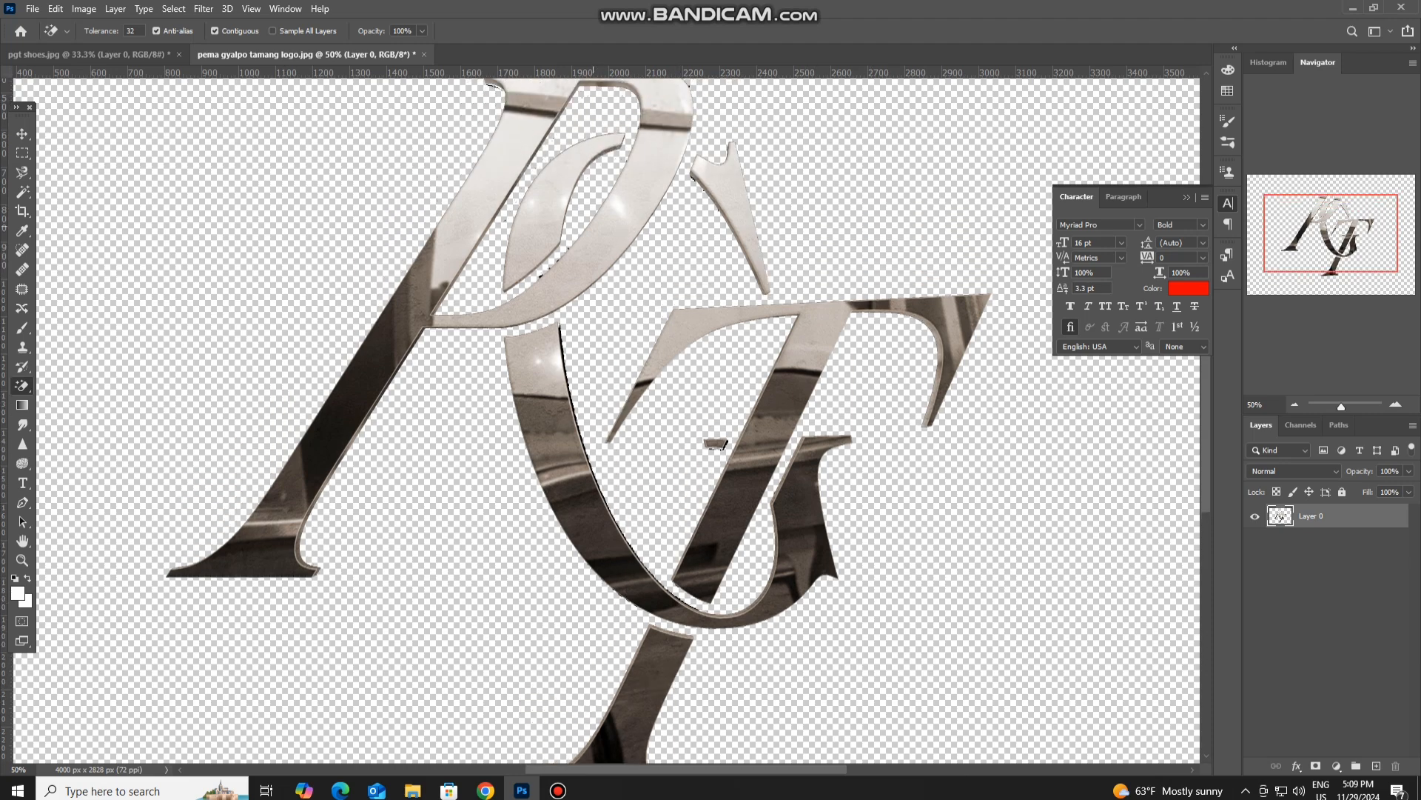
scroll(715, 444, "up", 1)
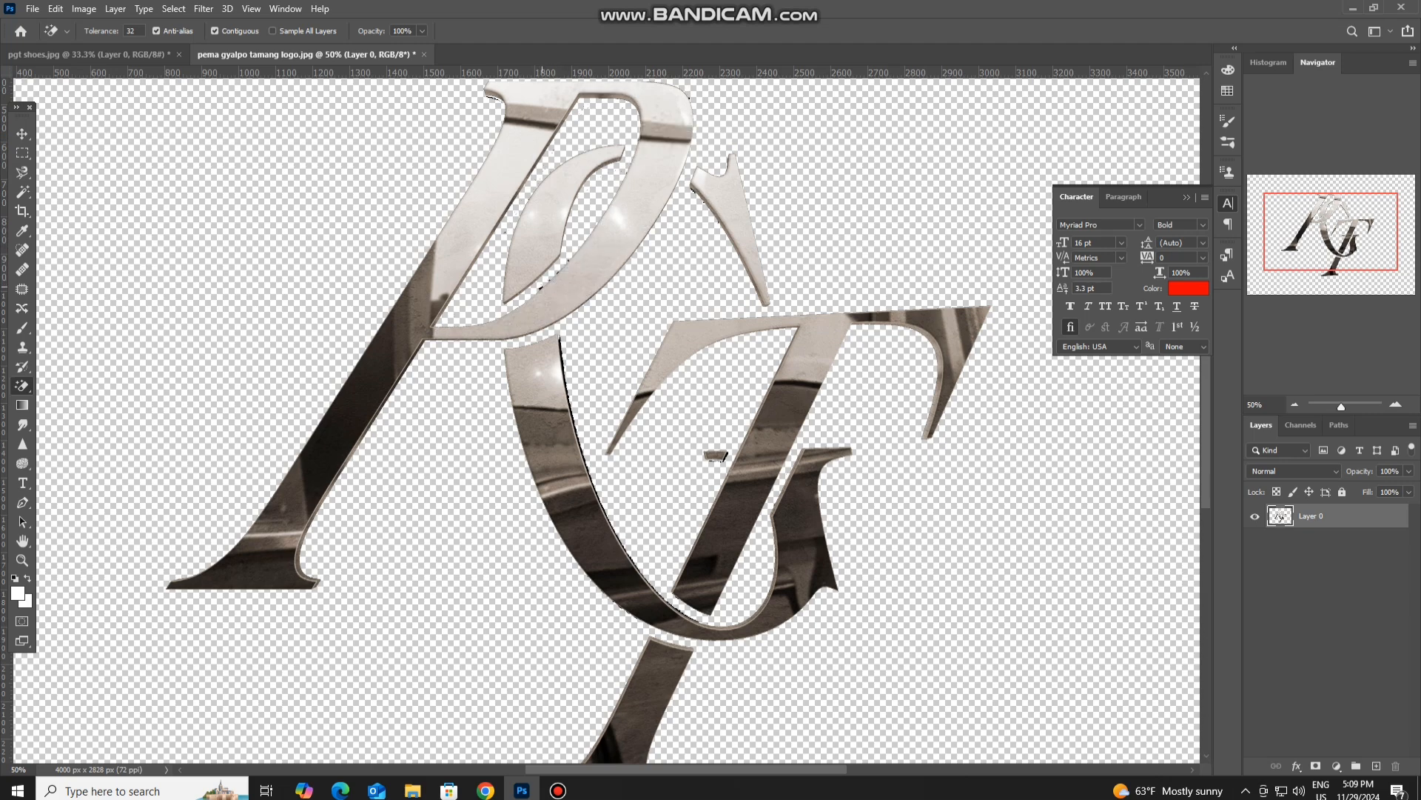
scroll(578, 440, "up", 3)
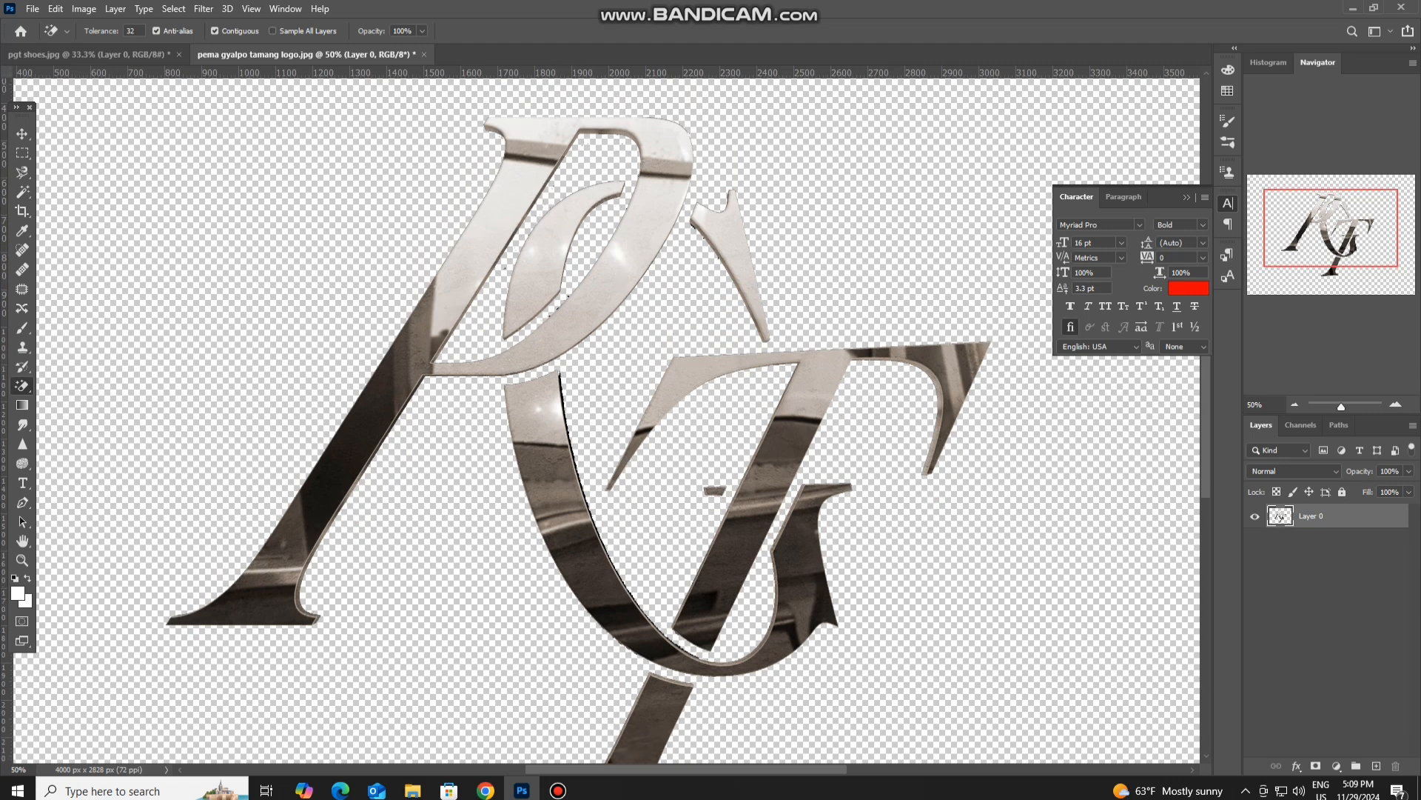
Move the cut-out logo into pgt shoes.jpg, scale it to about 22%, rotate it to about -61° and place it on the shoe's side.
left_click_drag(574, 362, 755, 429)
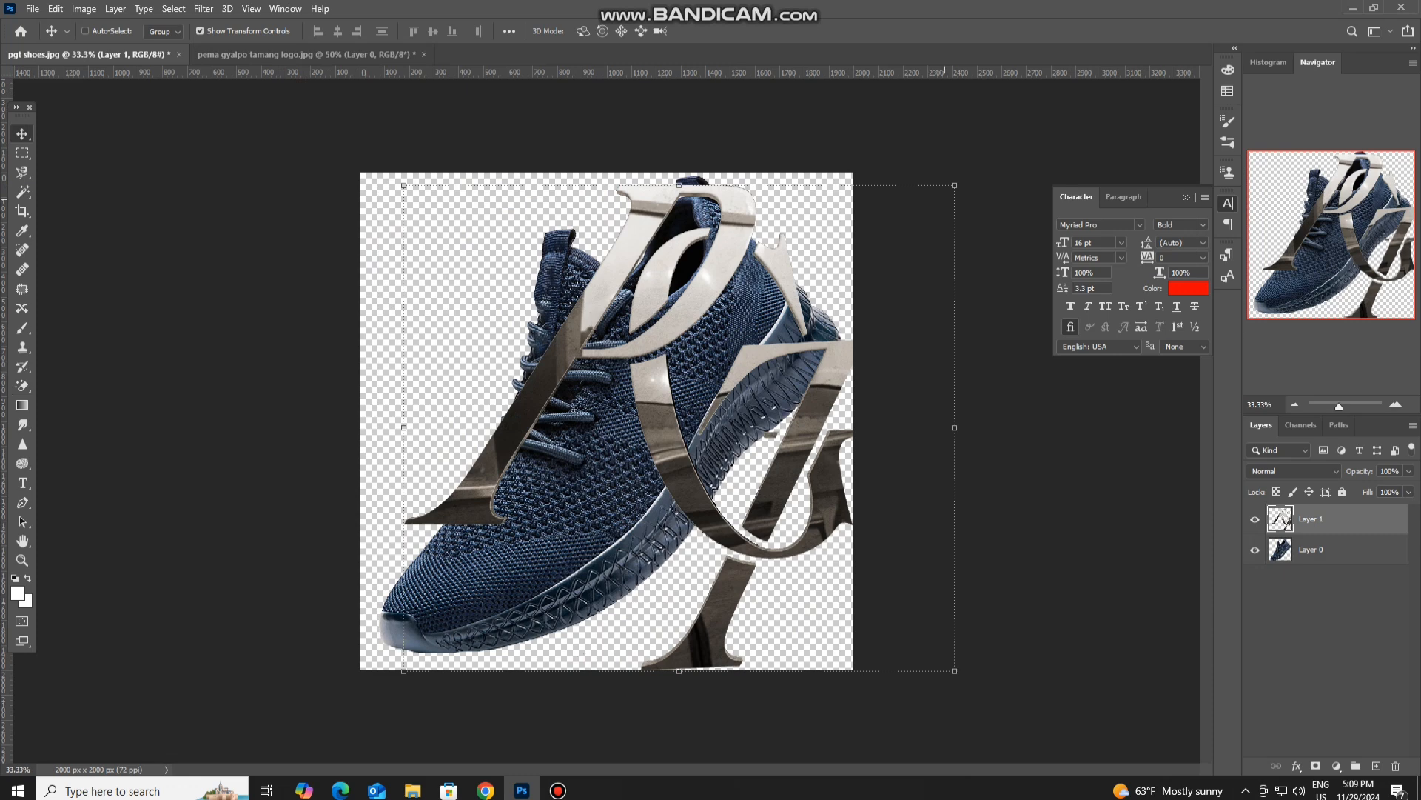
key("ctrl+t")
left_click_drag(955, 185, 519, 561)
left_click_drag(522, 637, 674, 391)
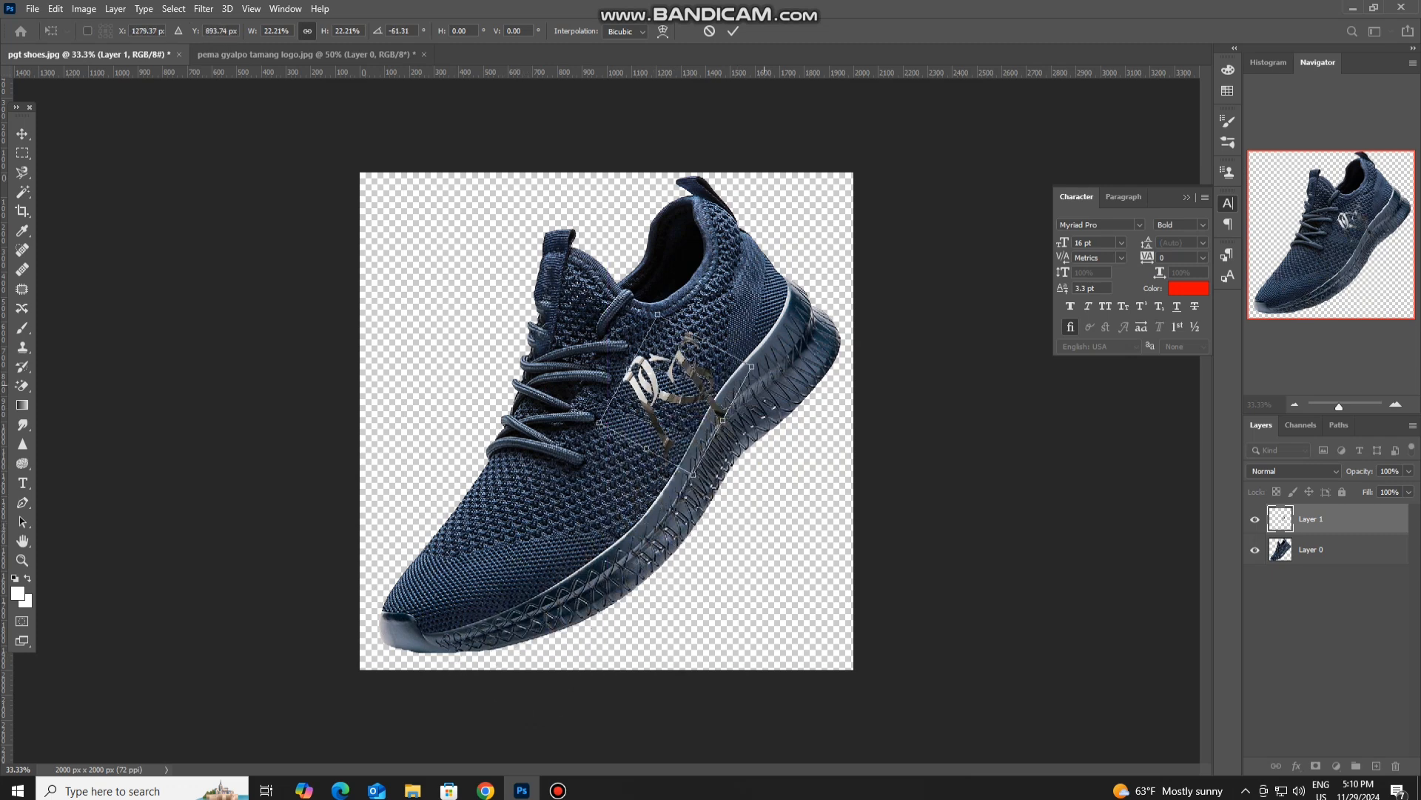
Refine the logo to about 18% scale and -69° rotation, and reposition it on the shoe's side below the collar.
left_click_drag(656, 315, 662, 338)
left_click_drag(688, 399, 683, 381)
left_click_drag(809, 345, 727, 359)
left_click_drag(671, 395, 670, 384)
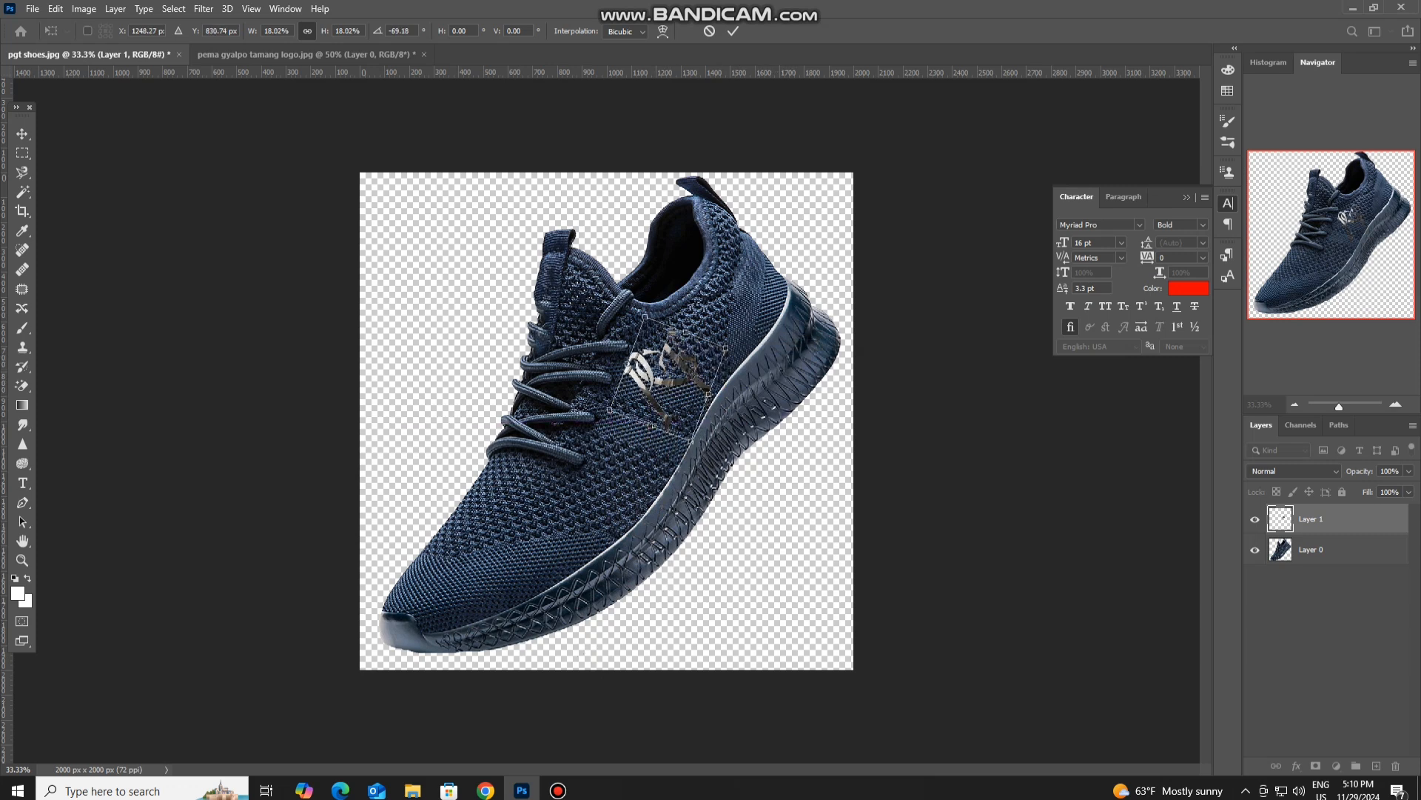
Add the text "Nike" beside the shoe's laces on a new text layer directly above the shoe layer.
left_click(1325, 549)
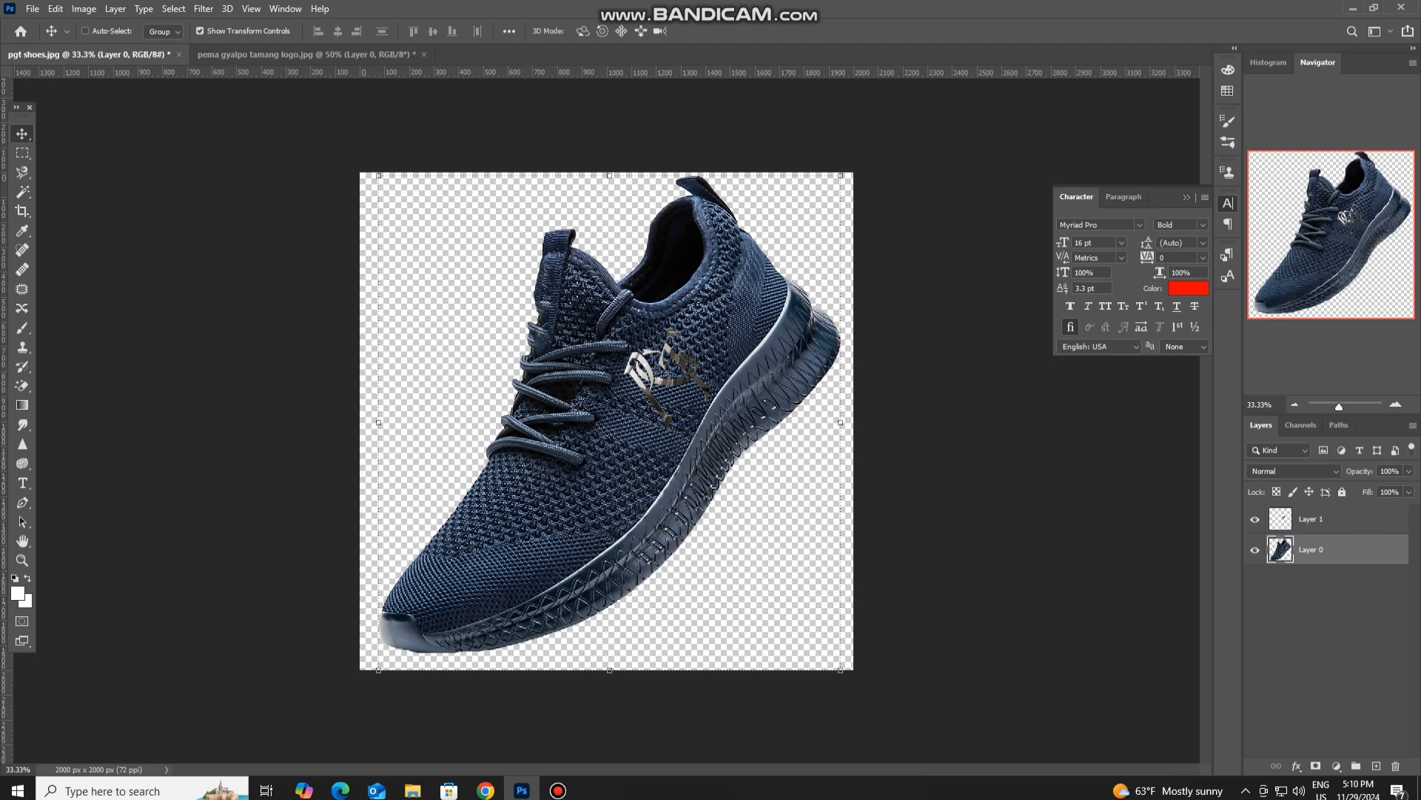
left_click(1325, 518)
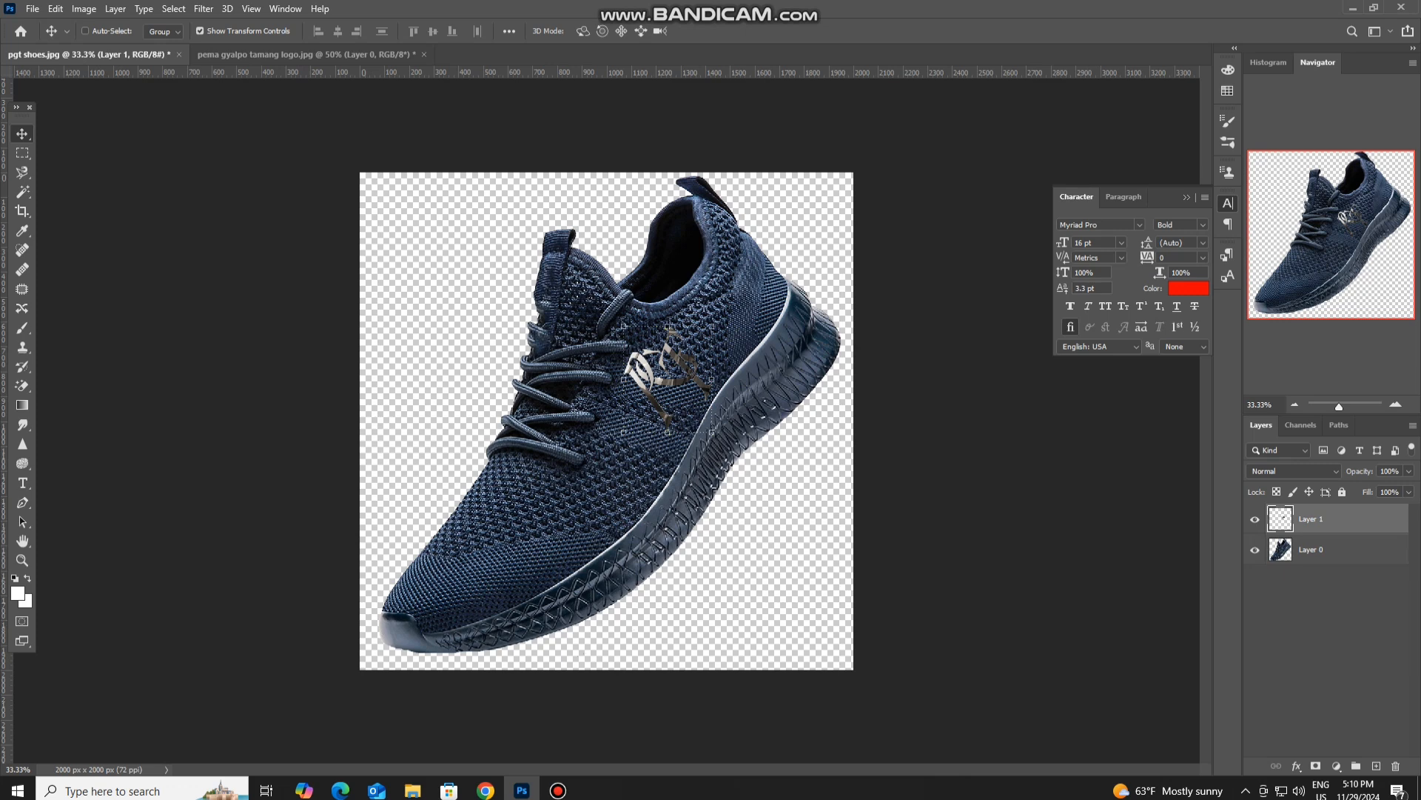
left_click(1325, 550)
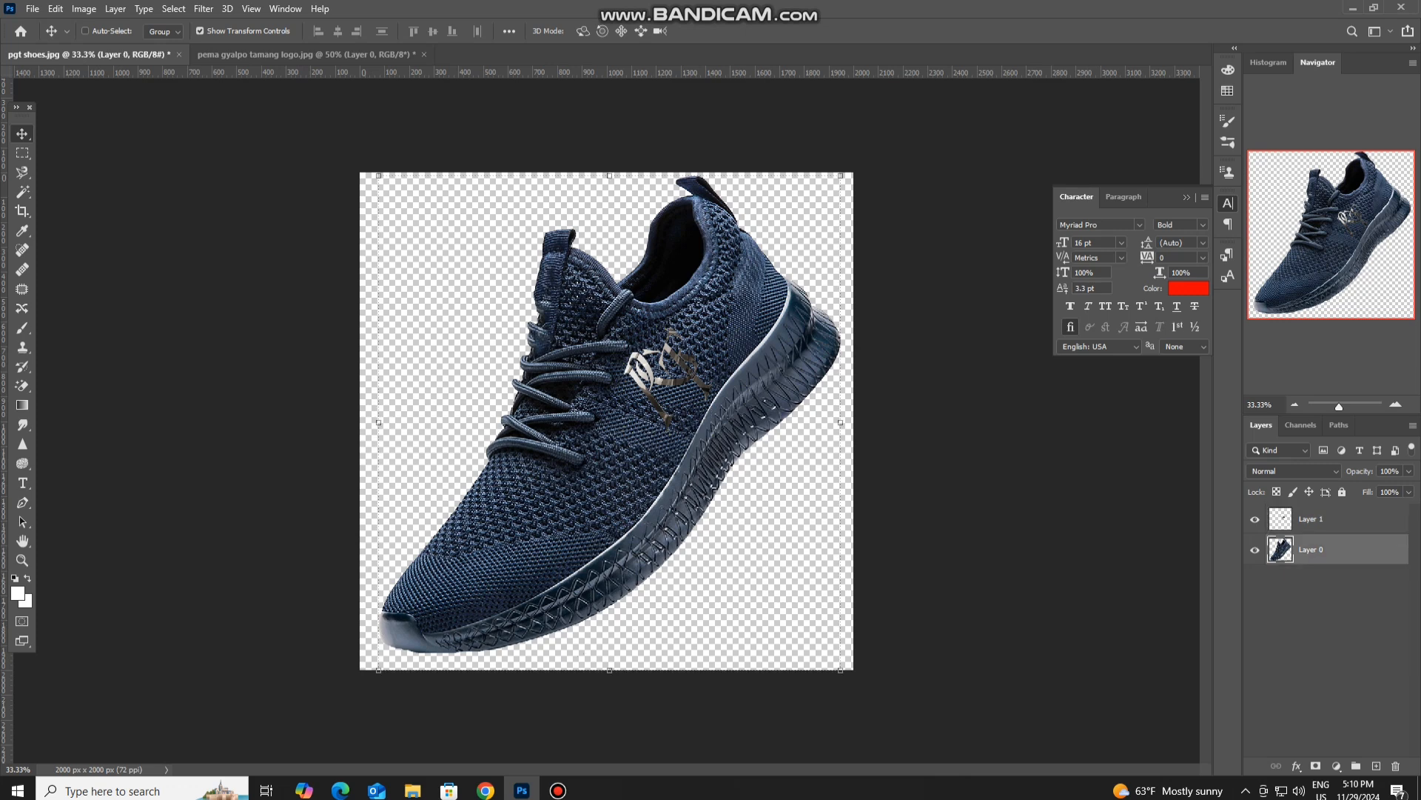
left_click(22, 483)
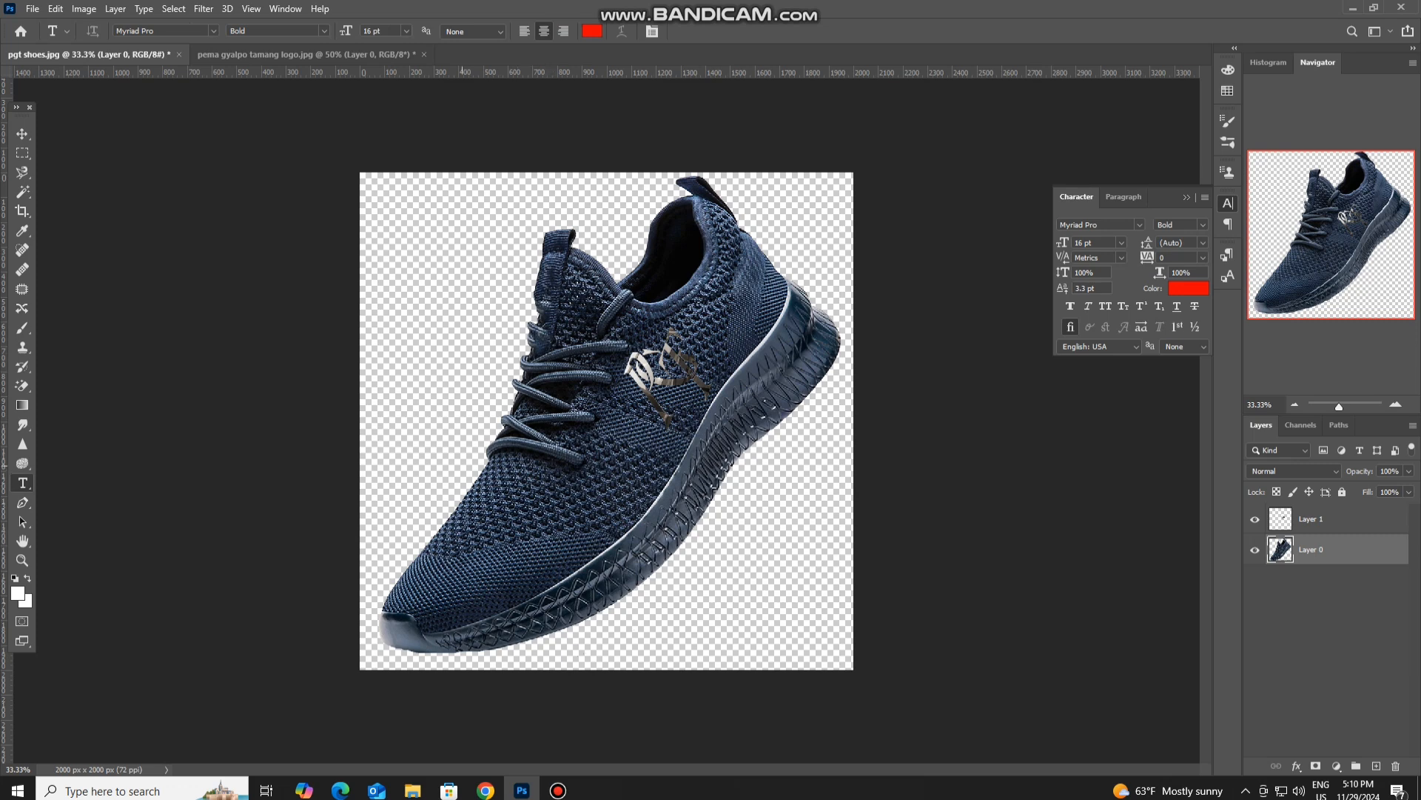
left_click(452, 464)
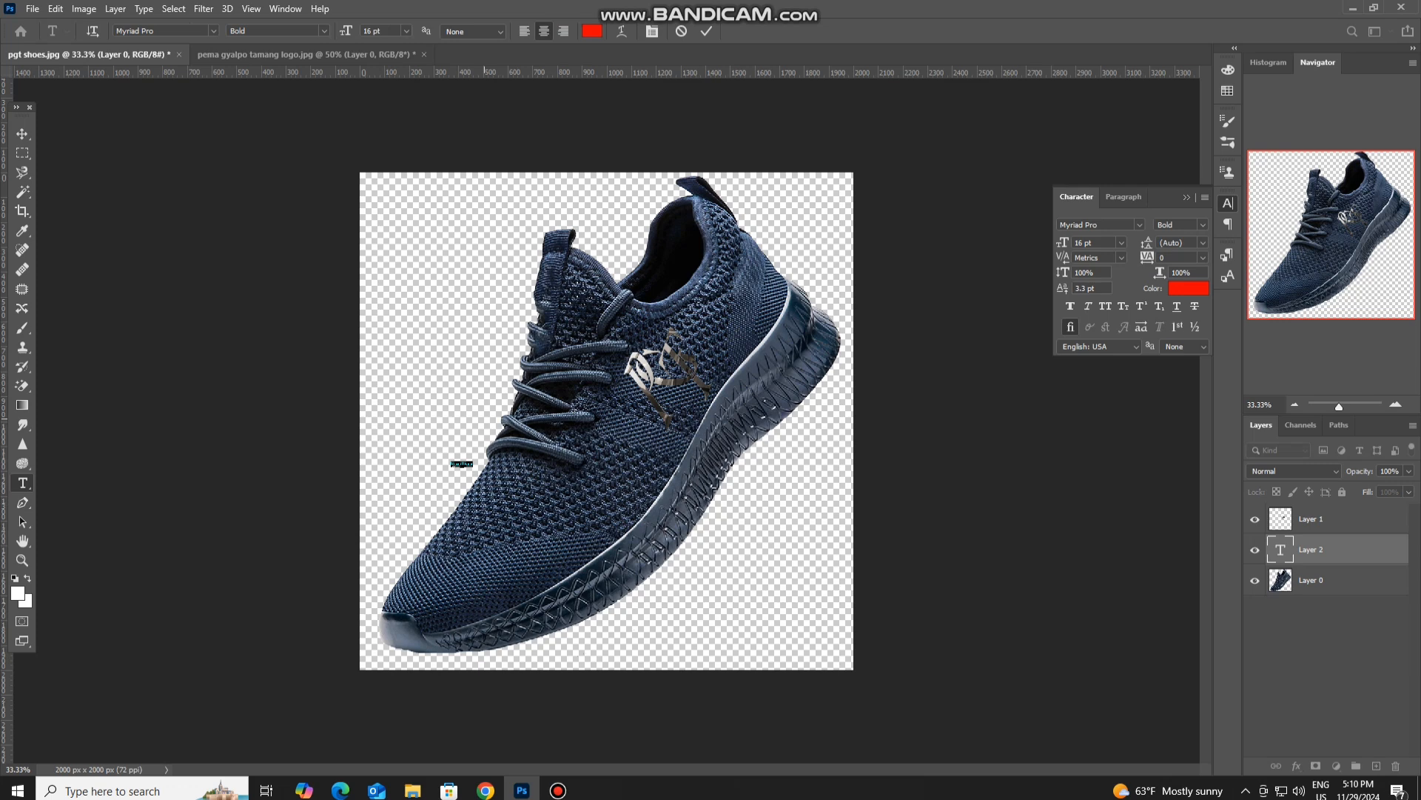
key("BackSpace")
key("ctrl+Return")
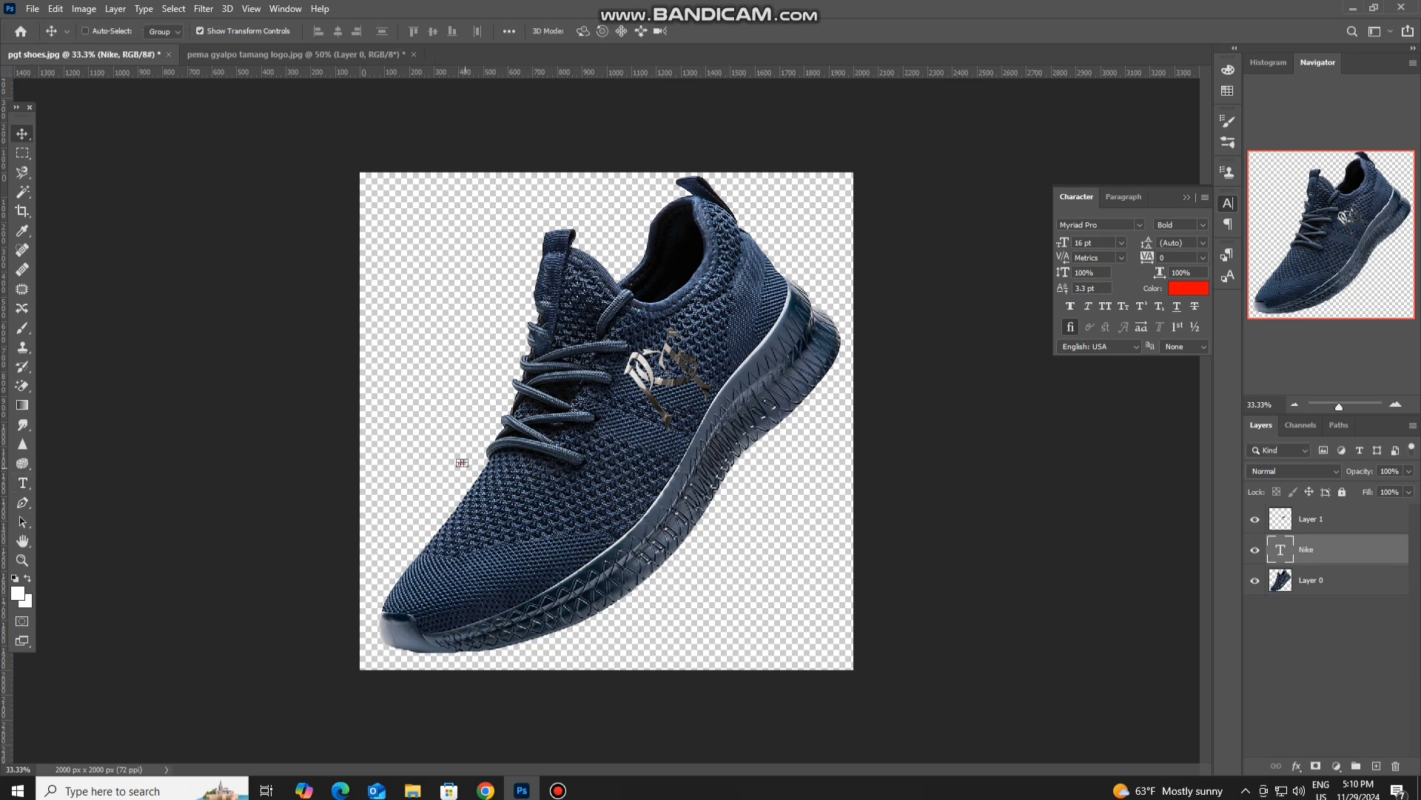
Enlarge the "Nike" text to about 566 pt so that it spans the lower part of the shoe.
key("ctrl+t")
left_click_drag(468, 467, 731, 614)
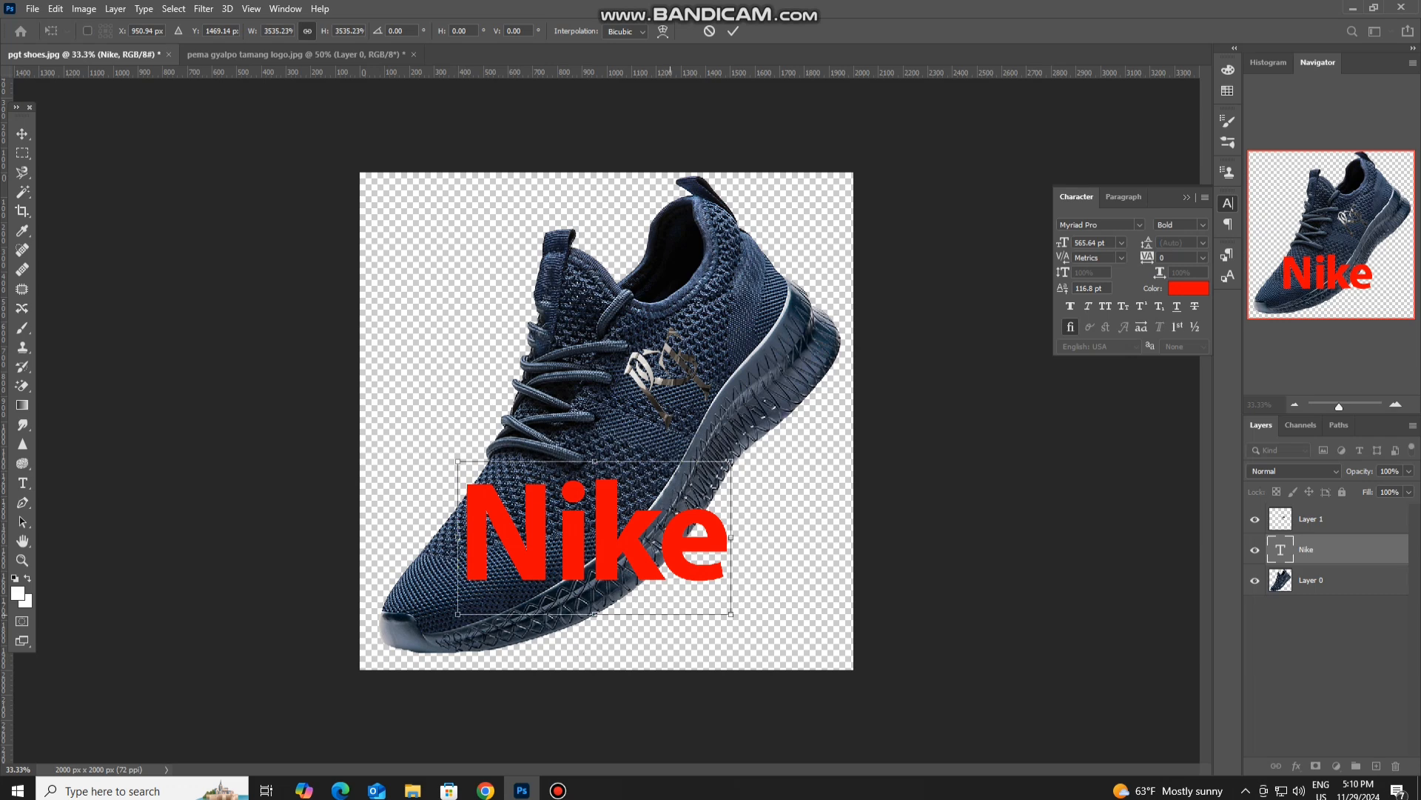
key("Return")
Change the lettering of the red text to all capitals, "NIKE".
double_click(703, 553)
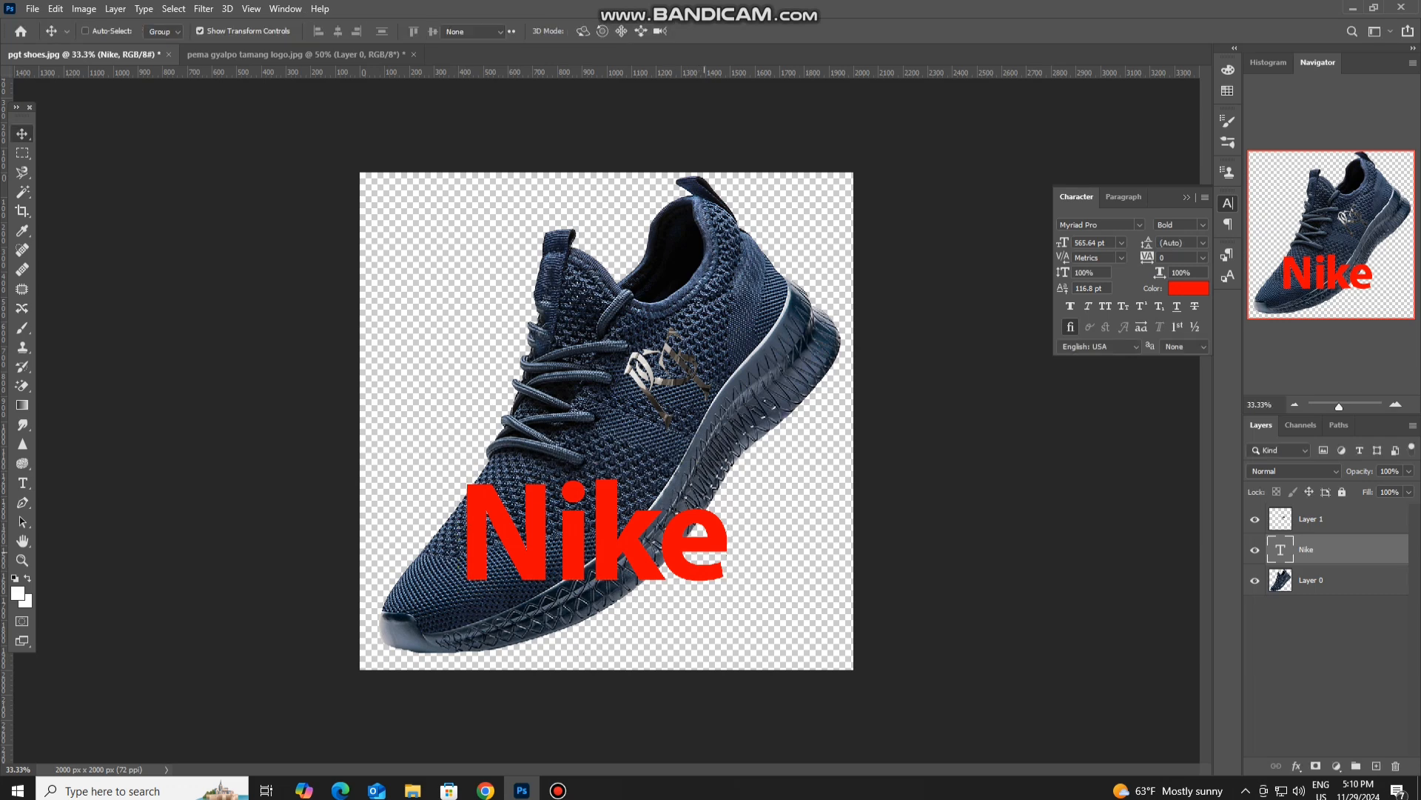
left_click(705, 552)
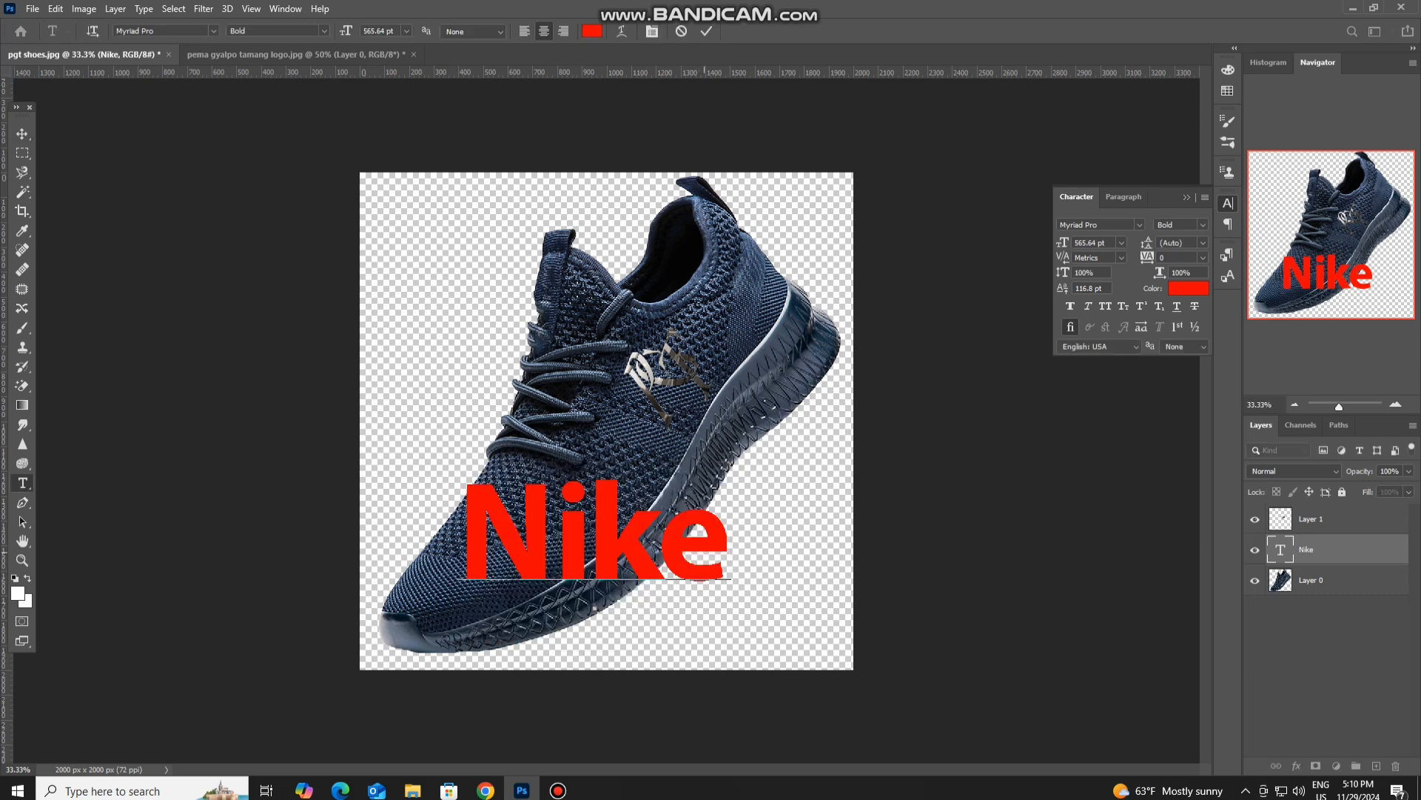
key("BackSpace")
key("BackSpace")
key("BackSpace")
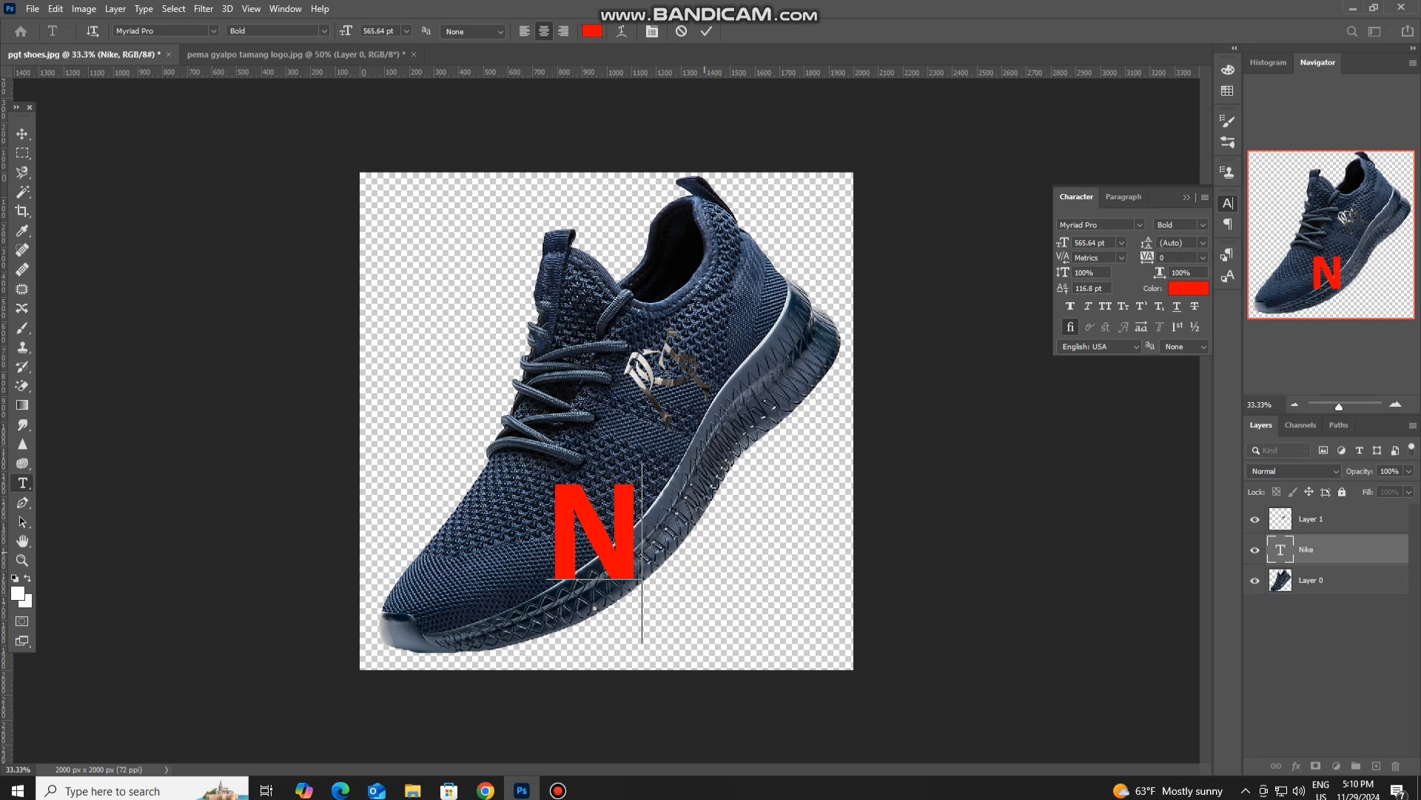
type("IKE")
left_click(23, 133)
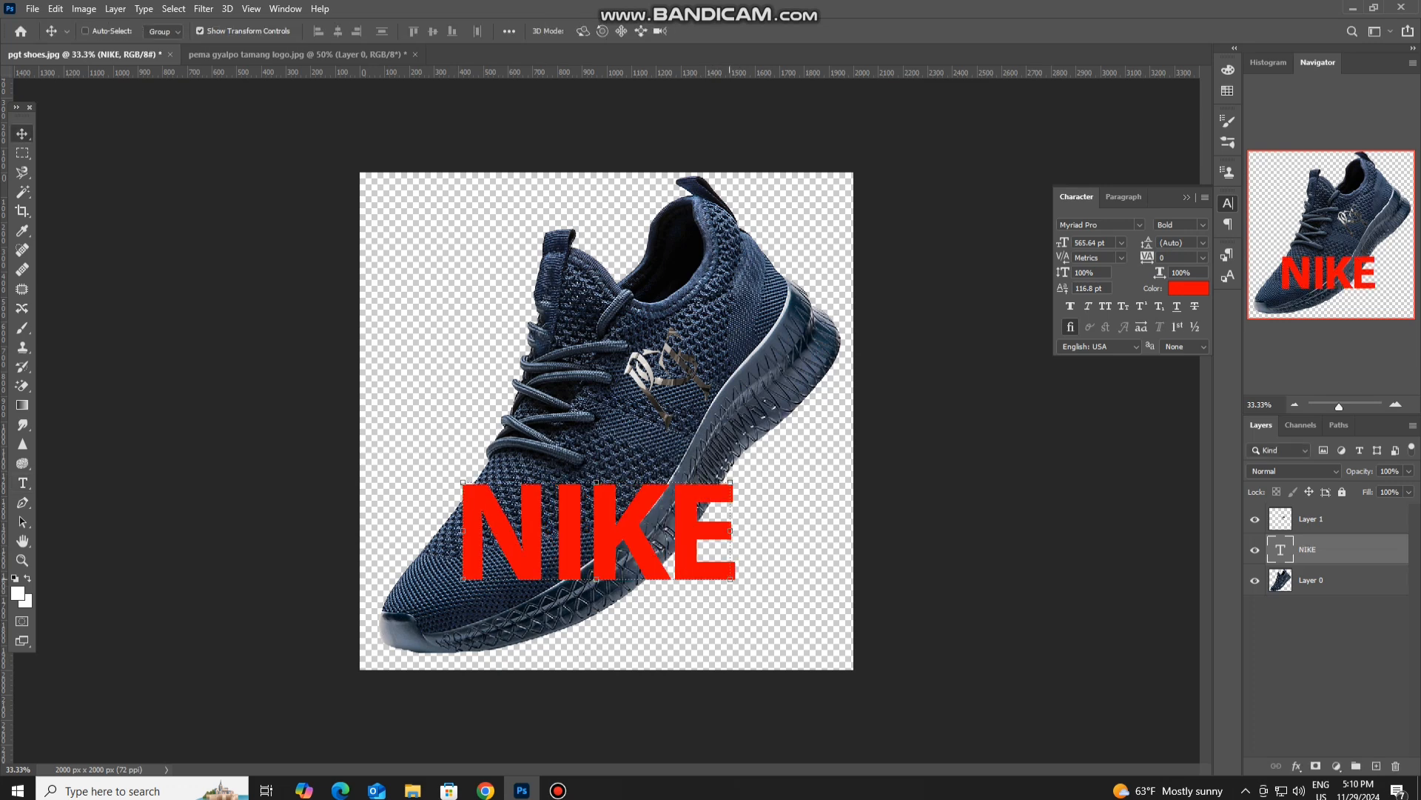
Move the NIKE text up over the middle of the shoe and enlarge it to about 819 pt.
left_click_drag(737, 550, 730, 481)
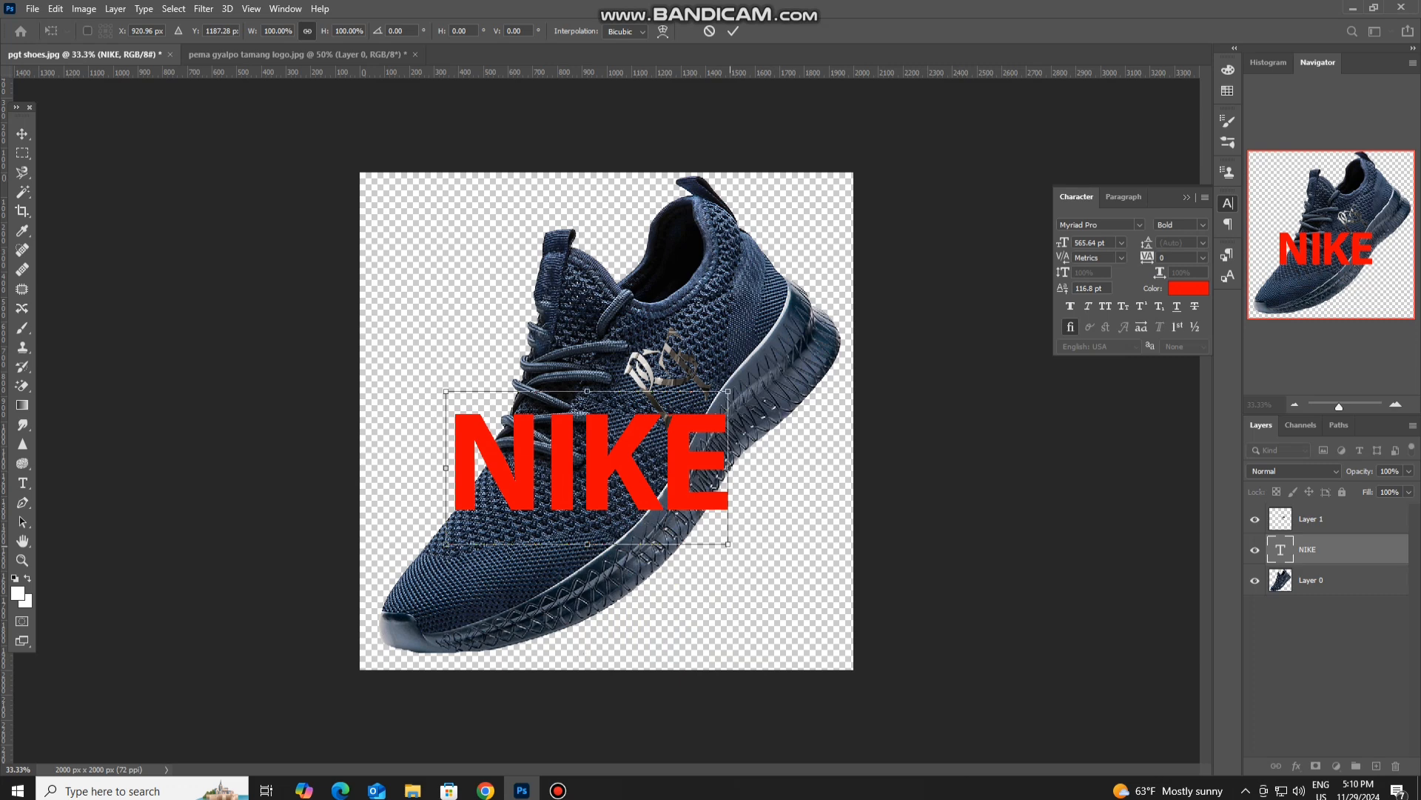
left_click_drag(730, 546, 703, 535)
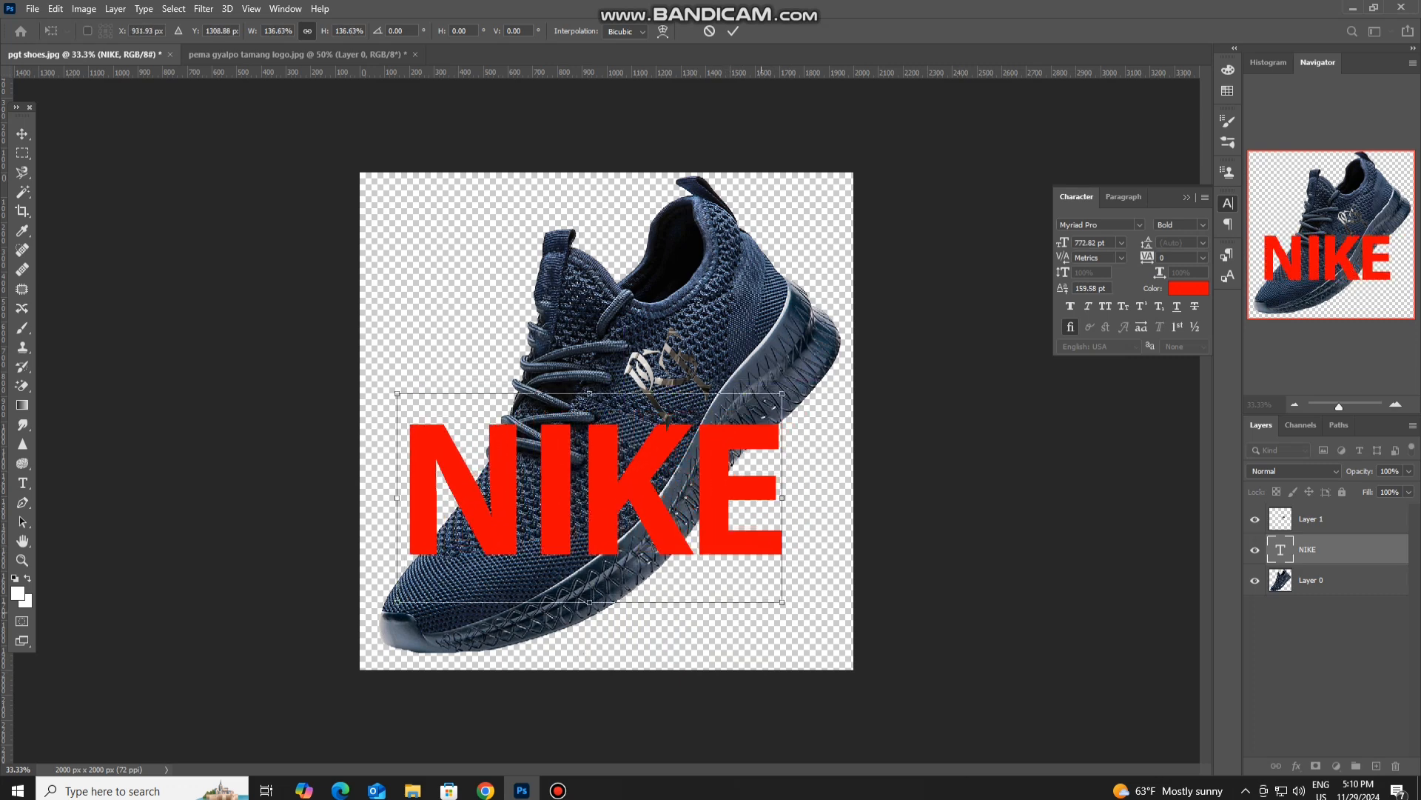
left_click_drag(780, 602, 804, 613)
left_click_drag(712, 556, 703, 518)
key("Return")
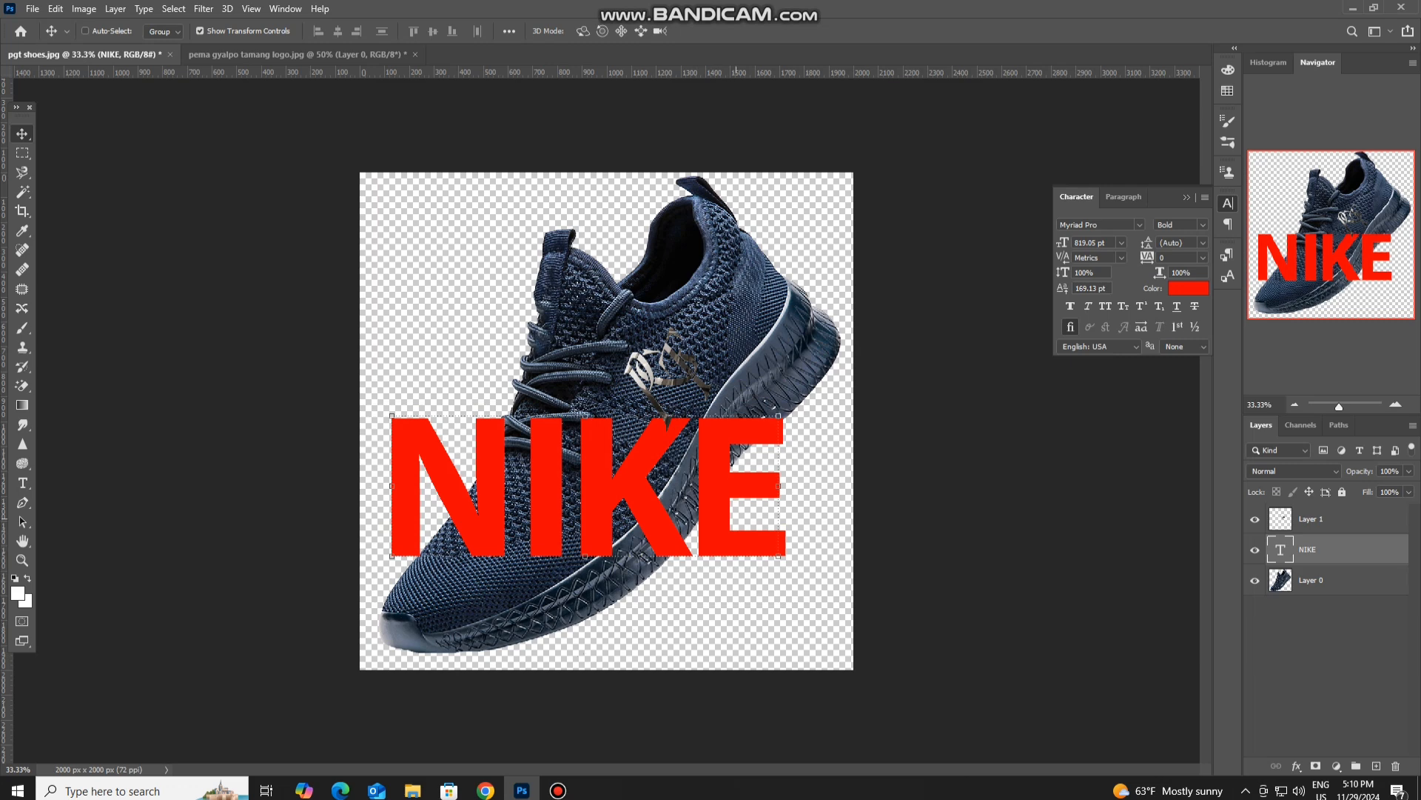
Replace the word NIKE in the red text layer with the four-letter first name in capitals.
double_click(735, 518)
left_click(747, 515)
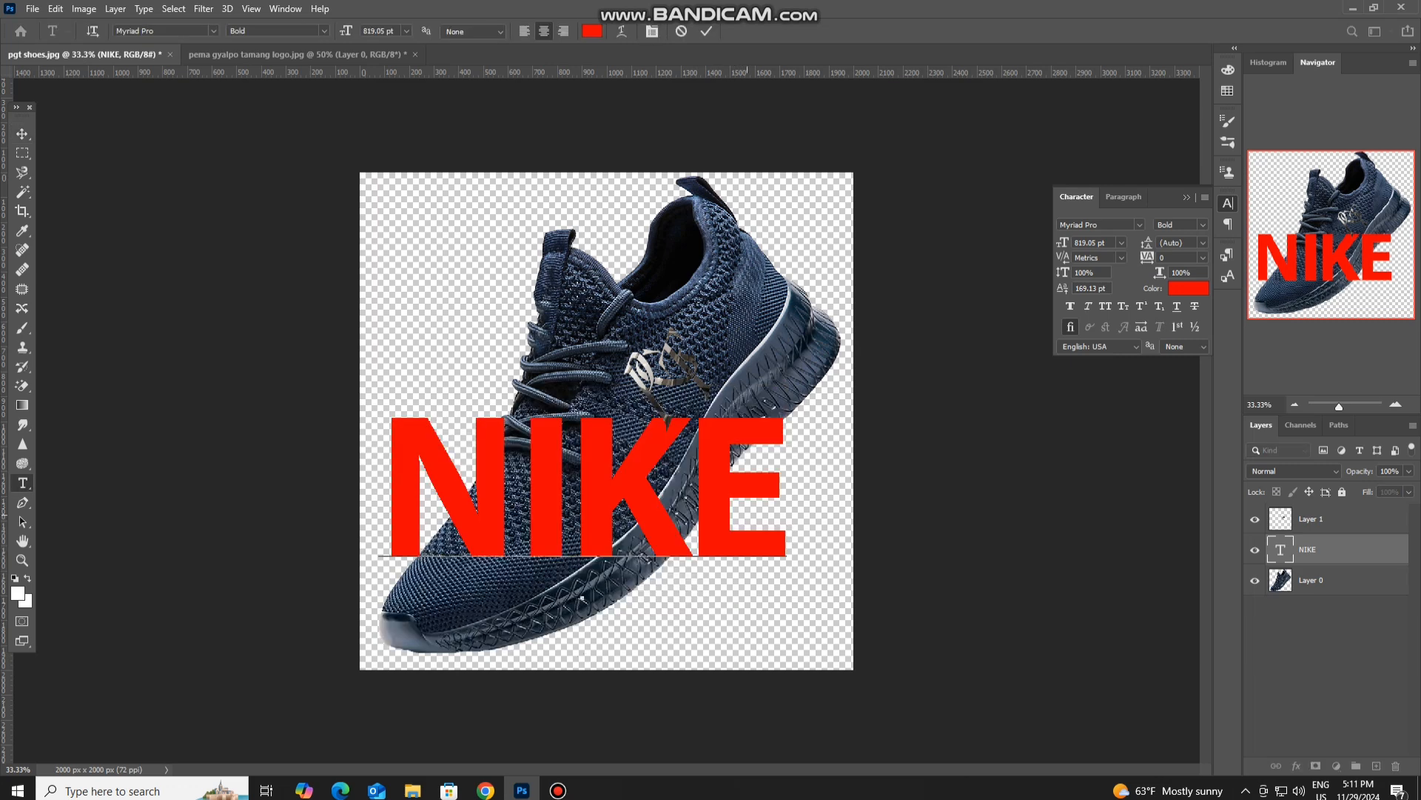
key("BackSpace")
key("BackSpace")
key("BackSpace")
key("BackSpace")
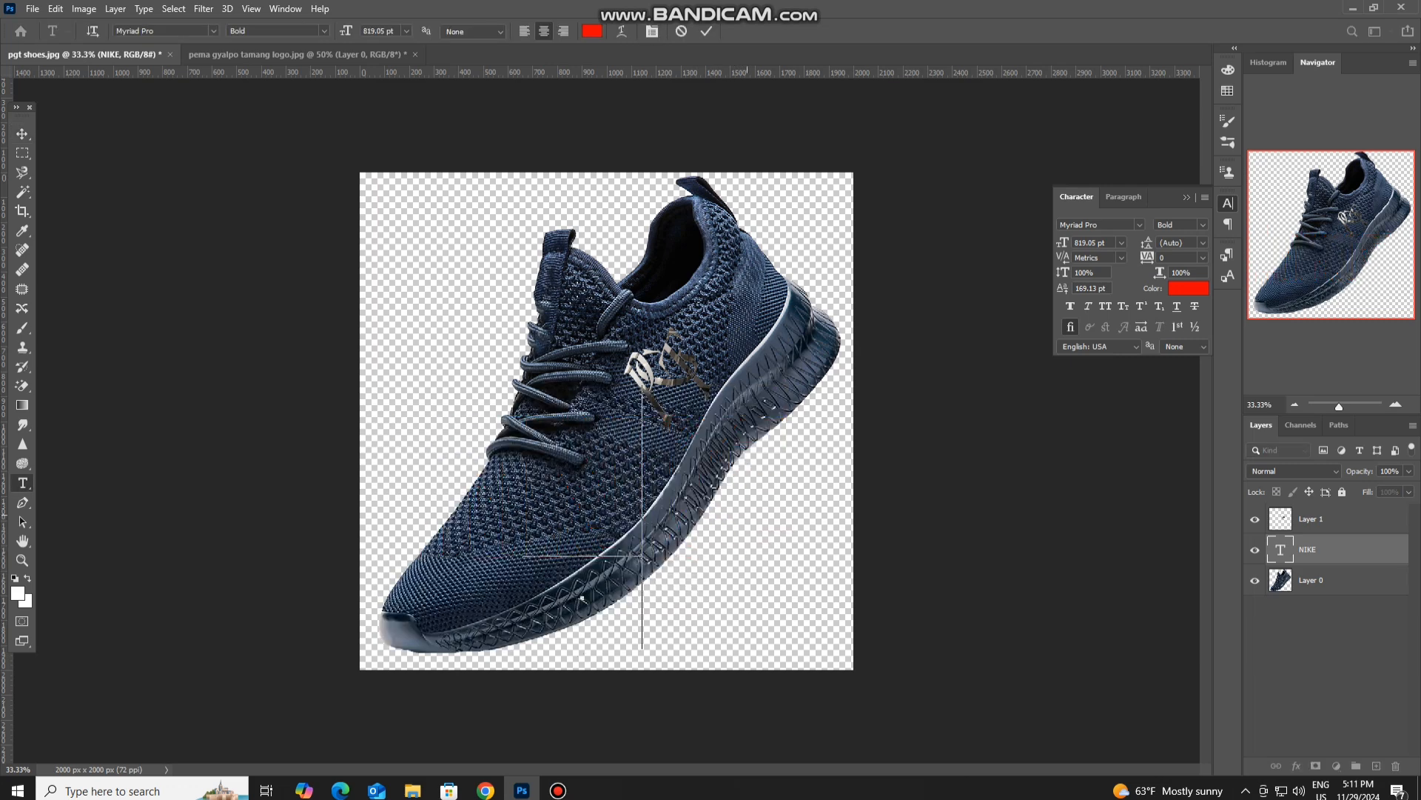
type("PEma")
key("BackSpace")
key("BackSpace")
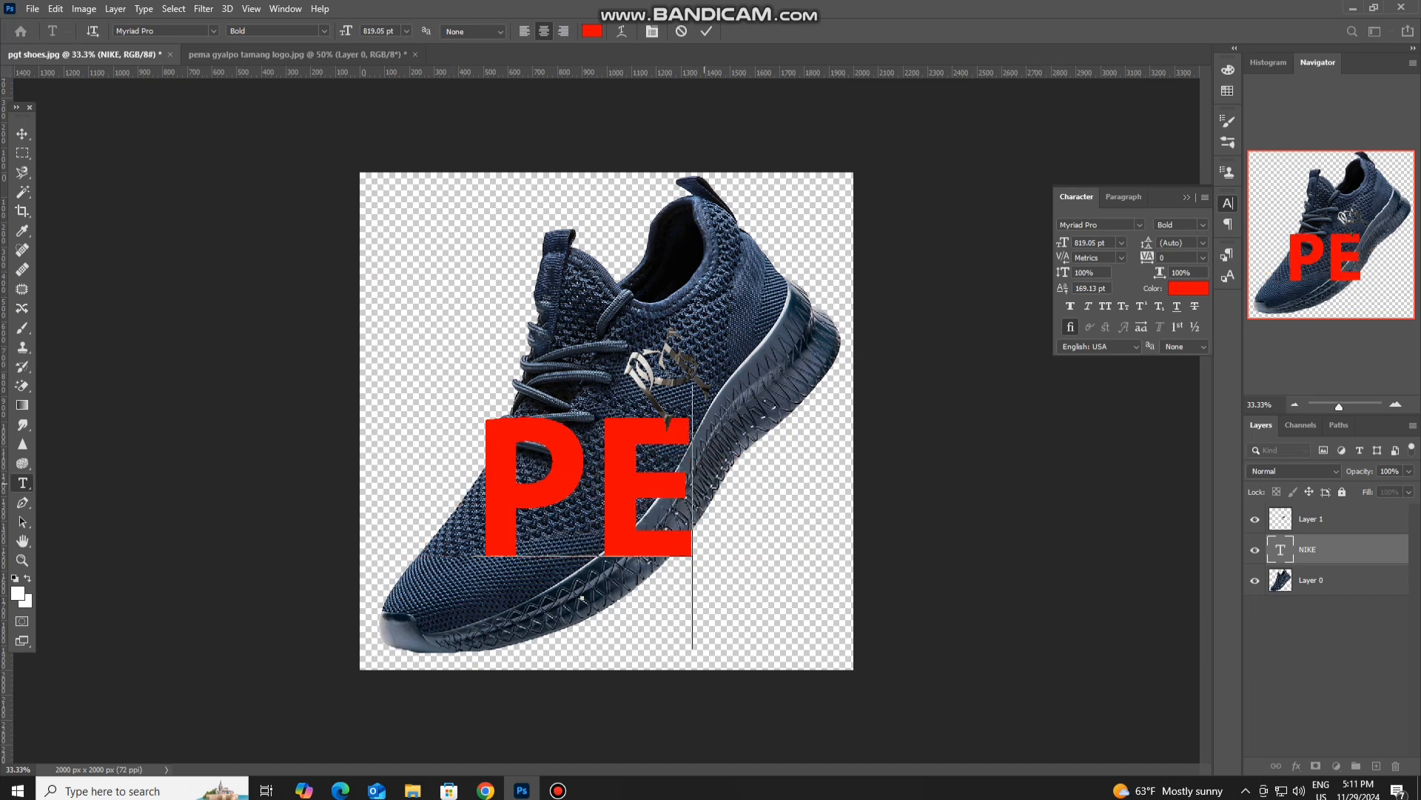
type("MA")
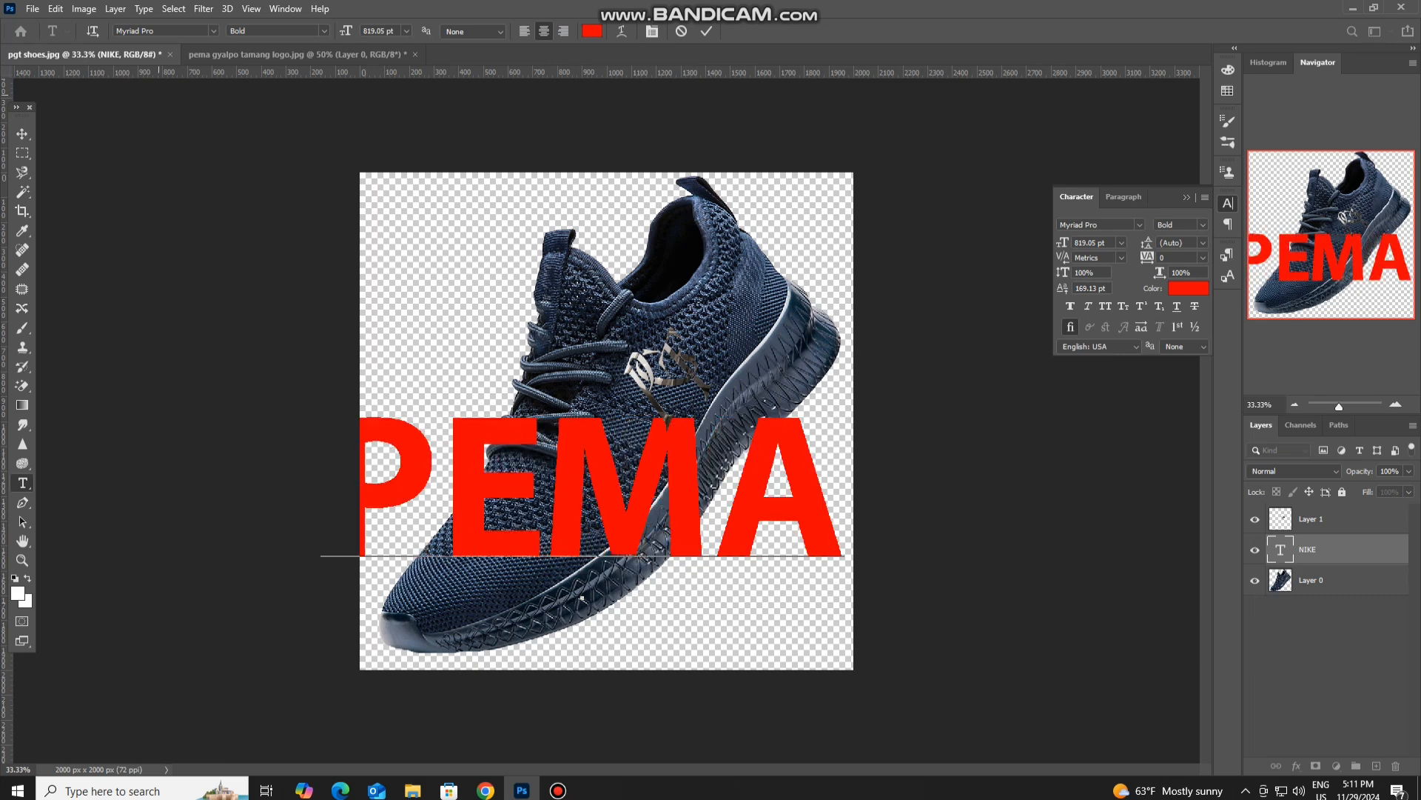
Scale the red name text to about 658 pt, place it across the shoe's lower half, and duplicate its layer.
left_click(23, 133)
left_click_drag(841, 416, 573, 468)
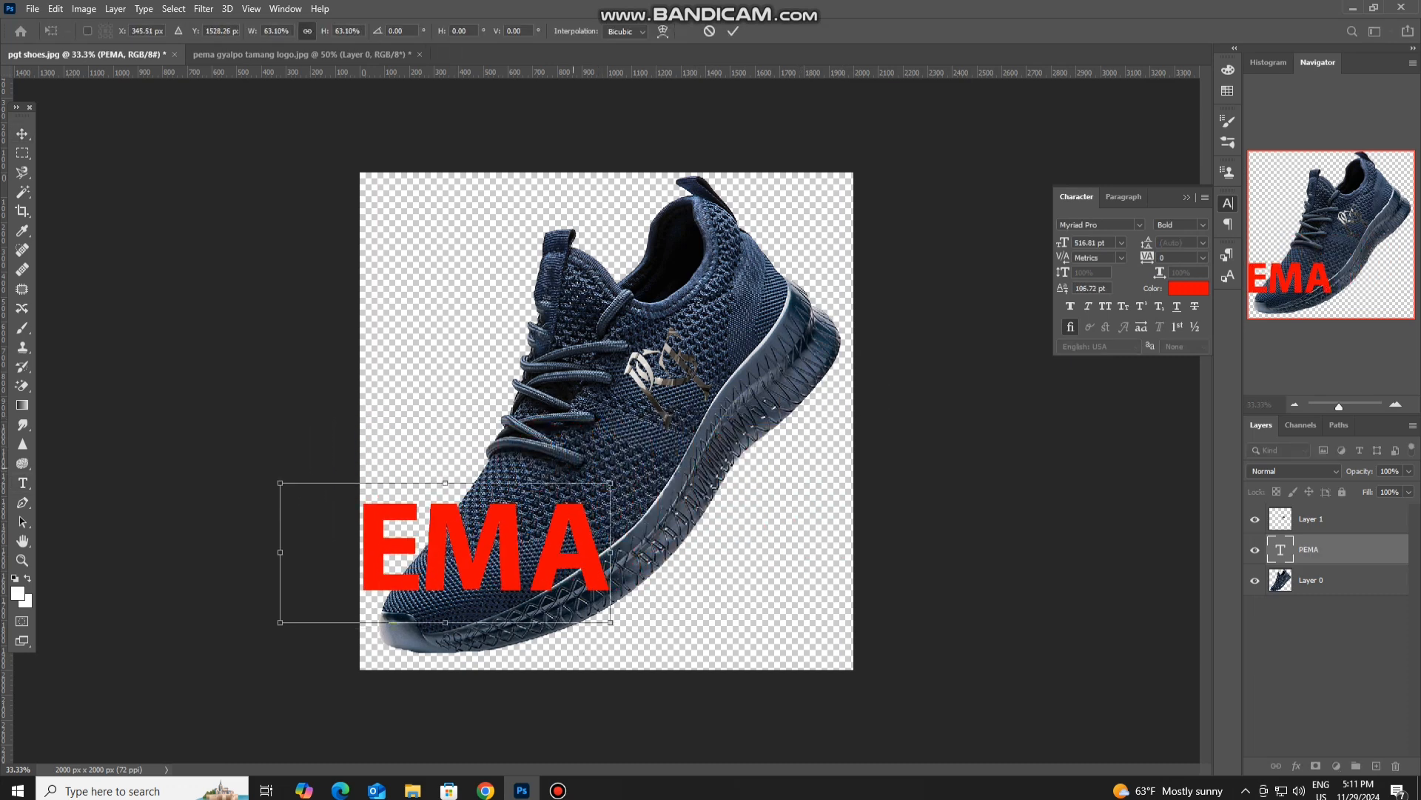
left_click_drag(562, 519, 693, 457)
left_click_drag(743, 561, 702, 633)
left_click_drag(666, 533, 641, 493)
left_click_drag(790, 552, 808, 557)
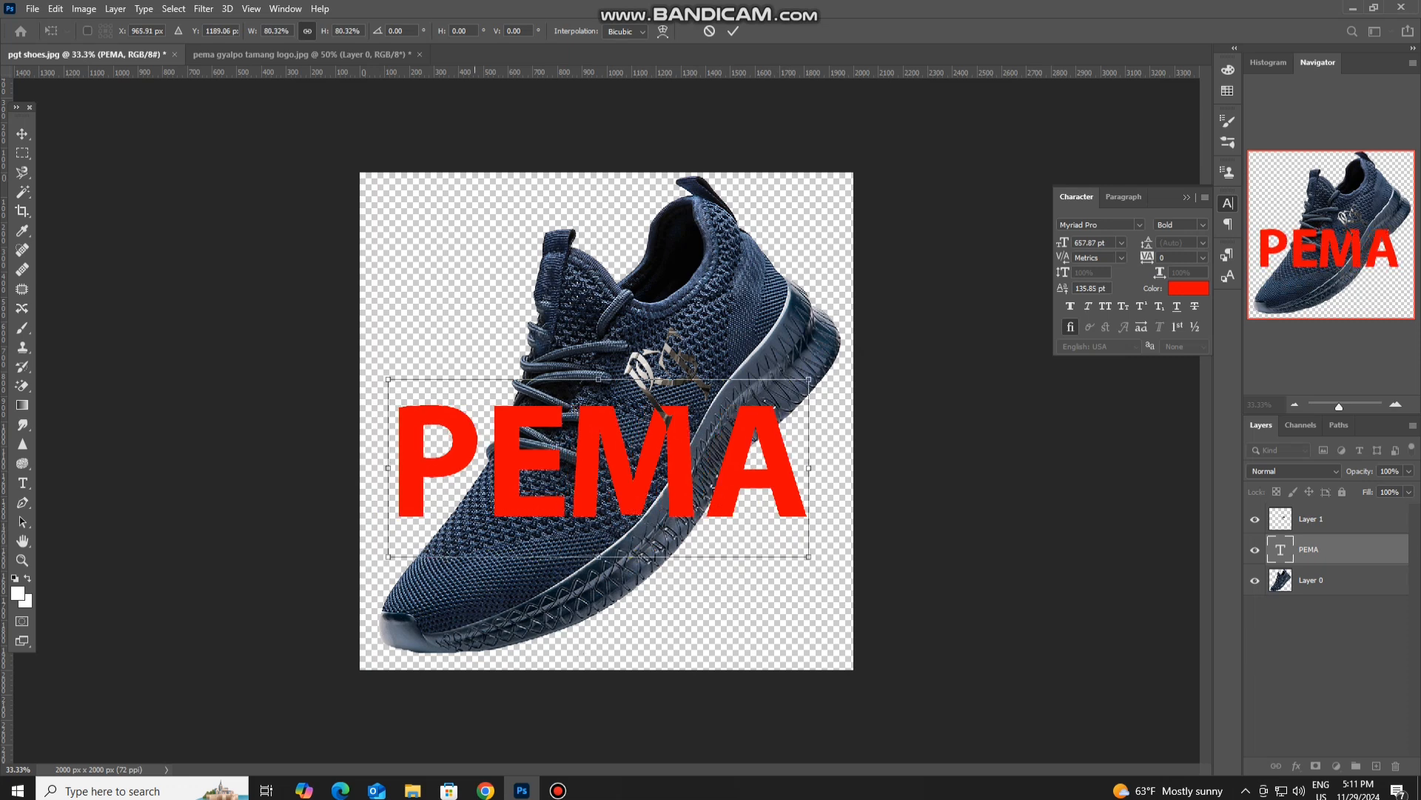
left_click_drag(786, 436, 797, 470)
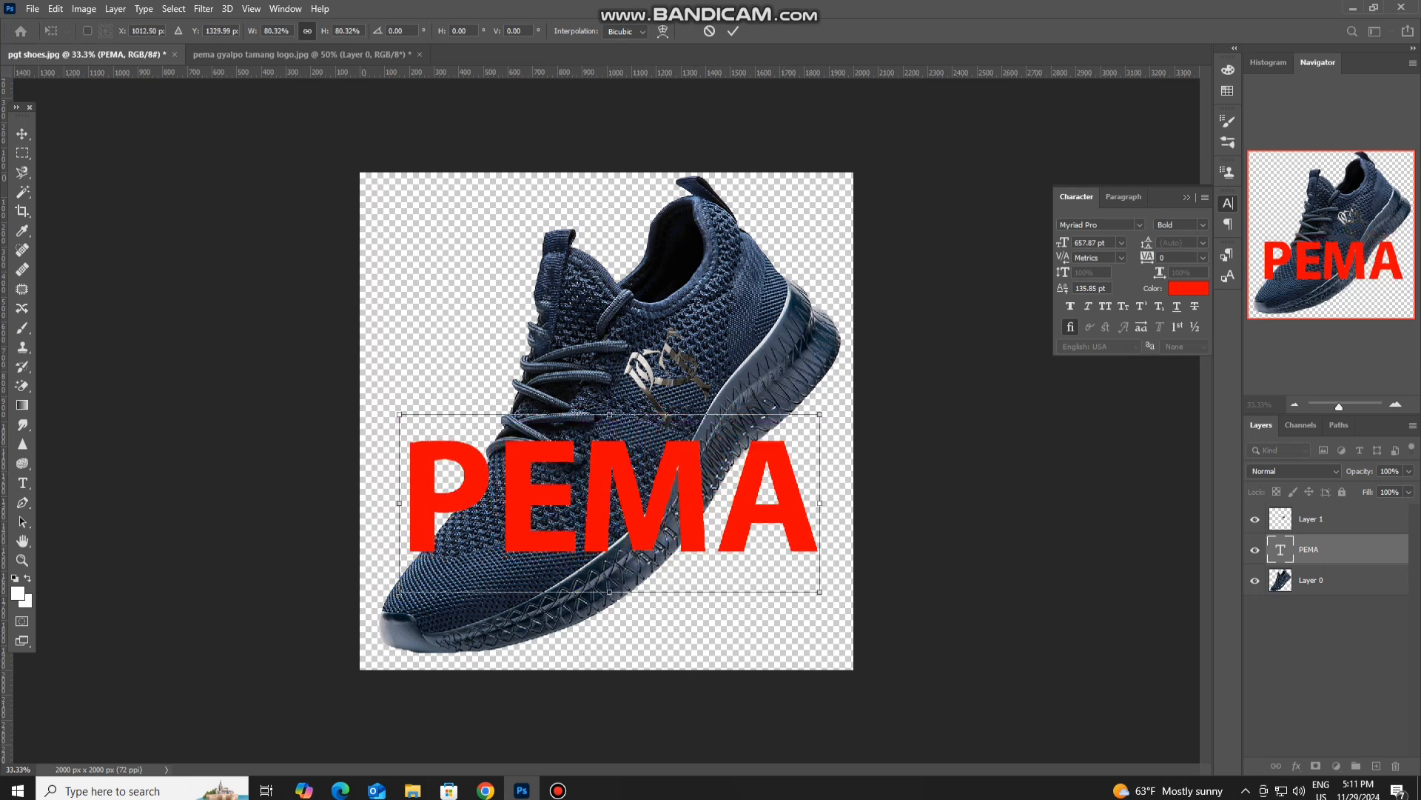
key("Return")
key("ctrl+j")
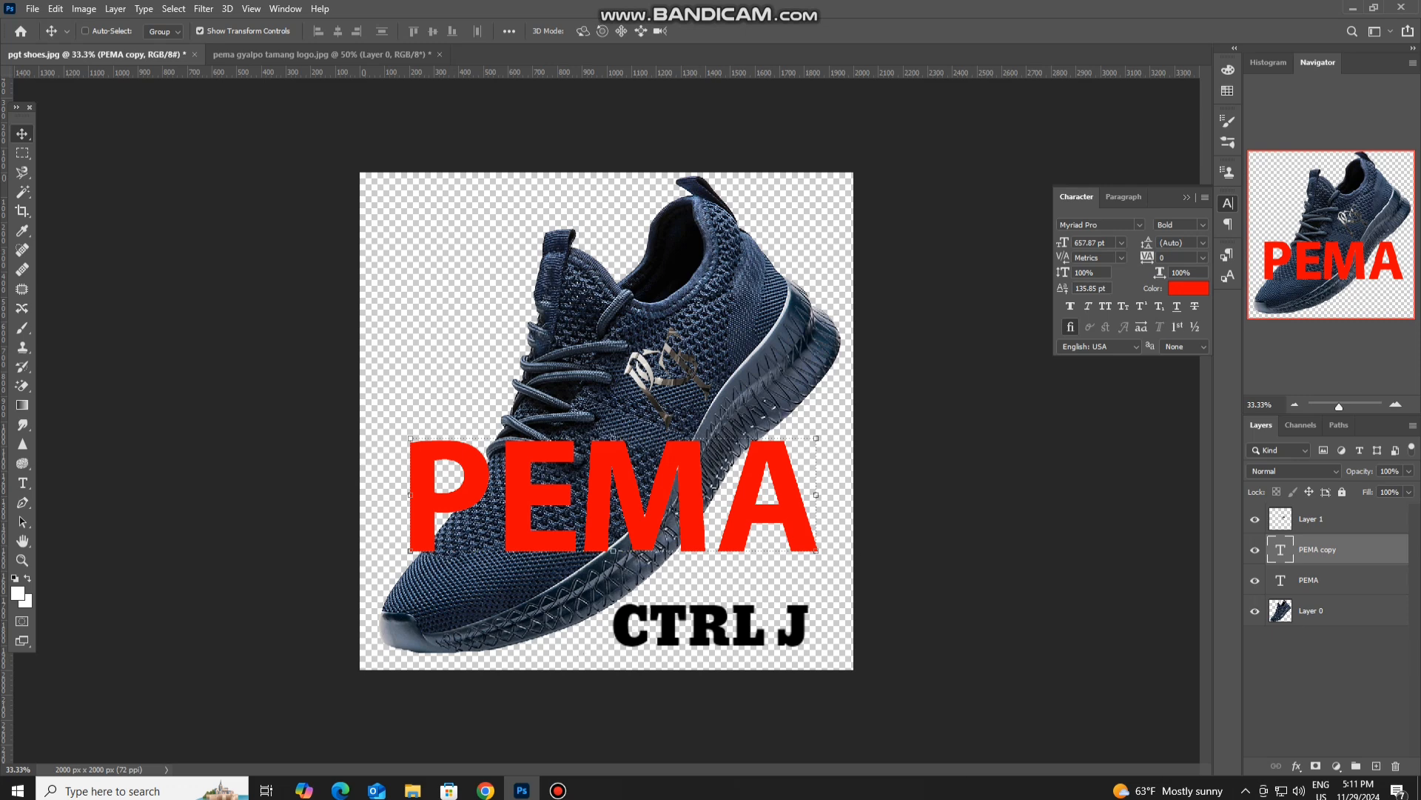
Hide the logo layer and both text layers, and select the shoe on Layer 0 with Select Subject.
left_click(1255, 518)
left_click(1255, 549)
left_click(1255, 580)
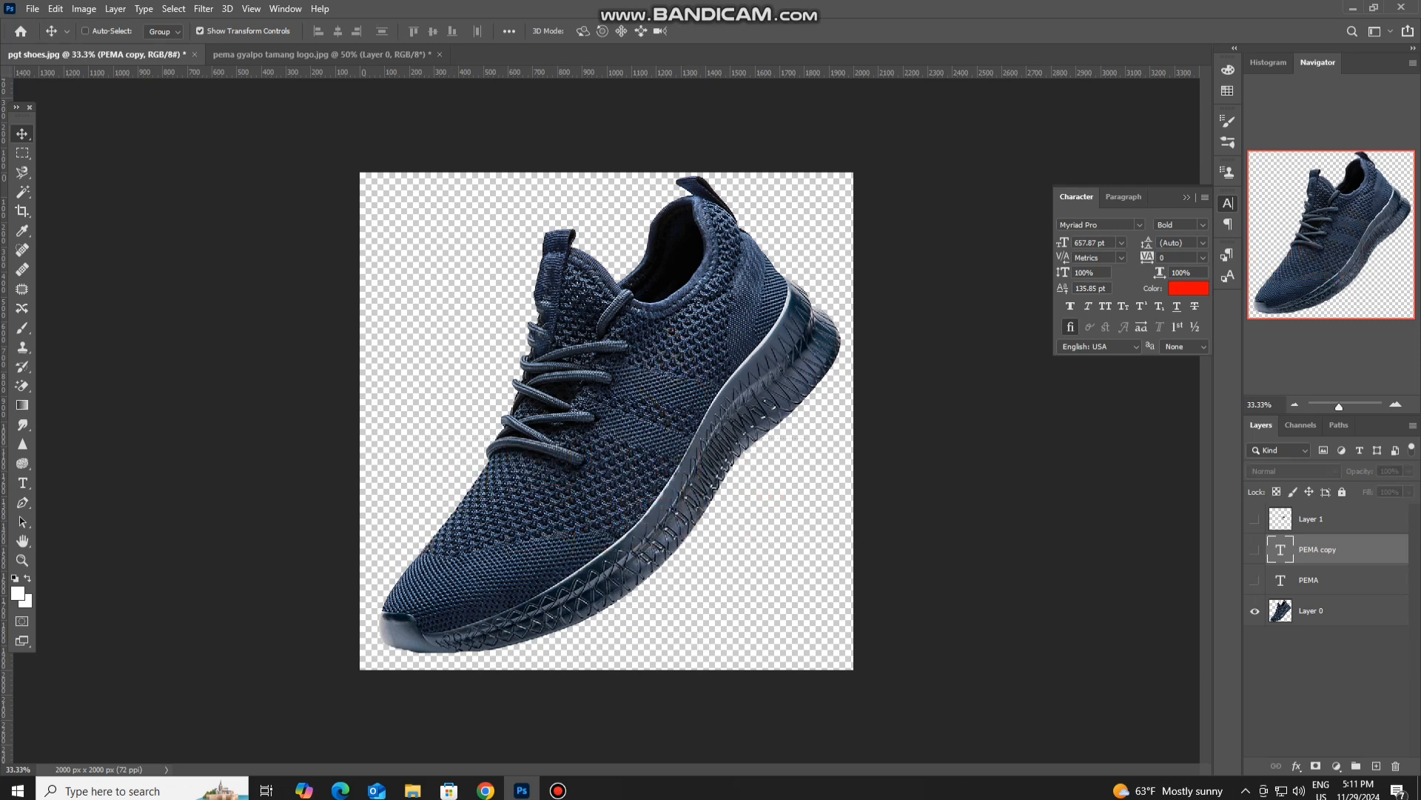
left_click(173, 9)
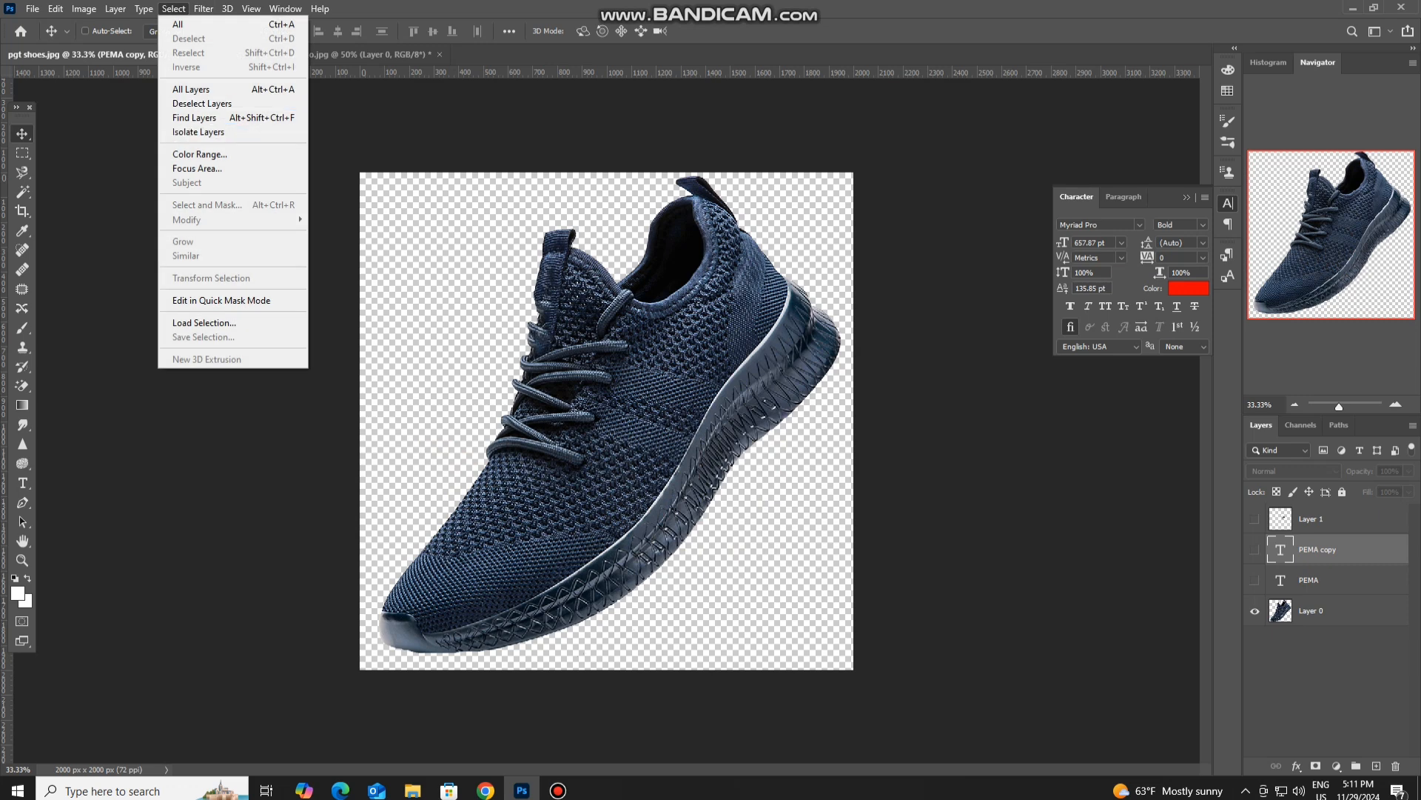
left_click(202, 103)
left_click(1310, 610)
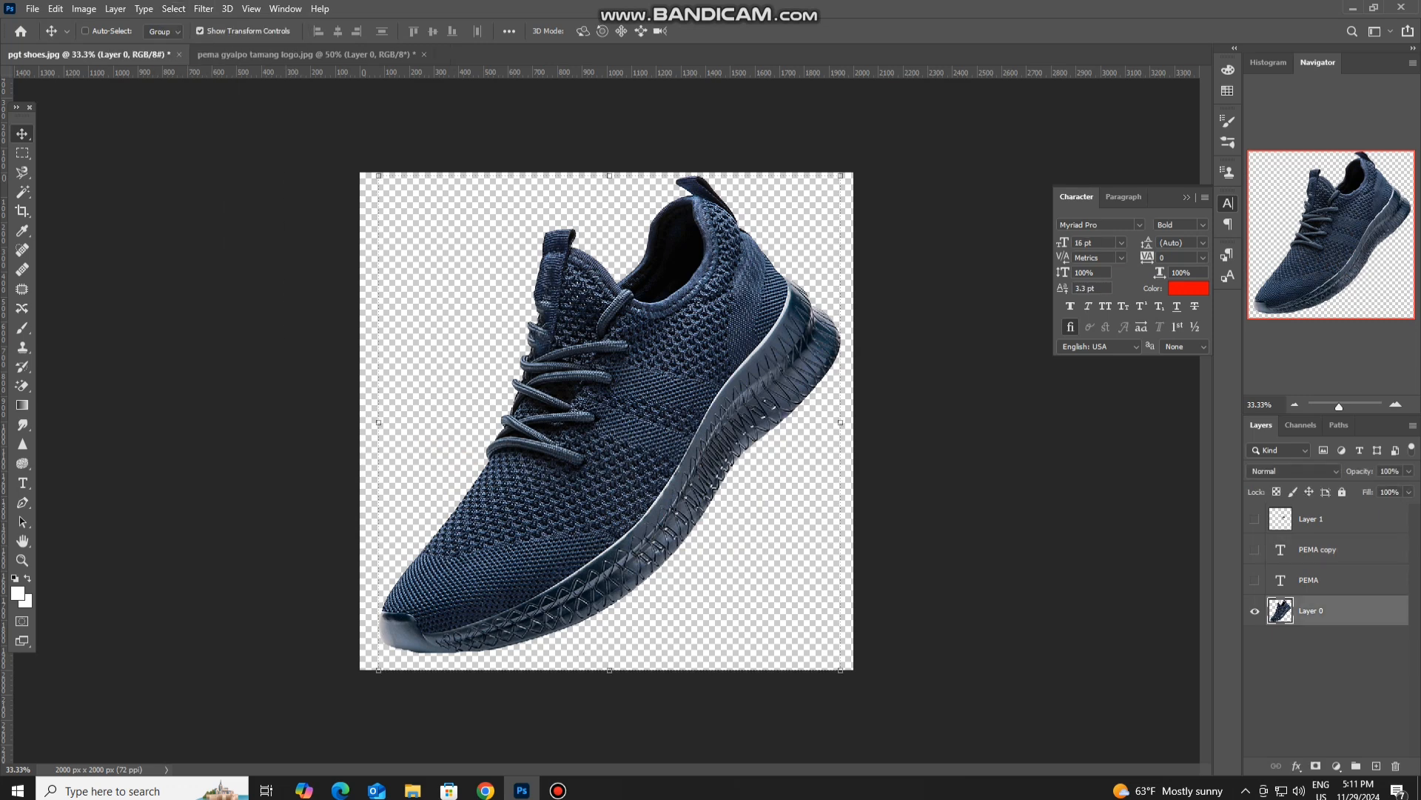
left_click(173, 8)
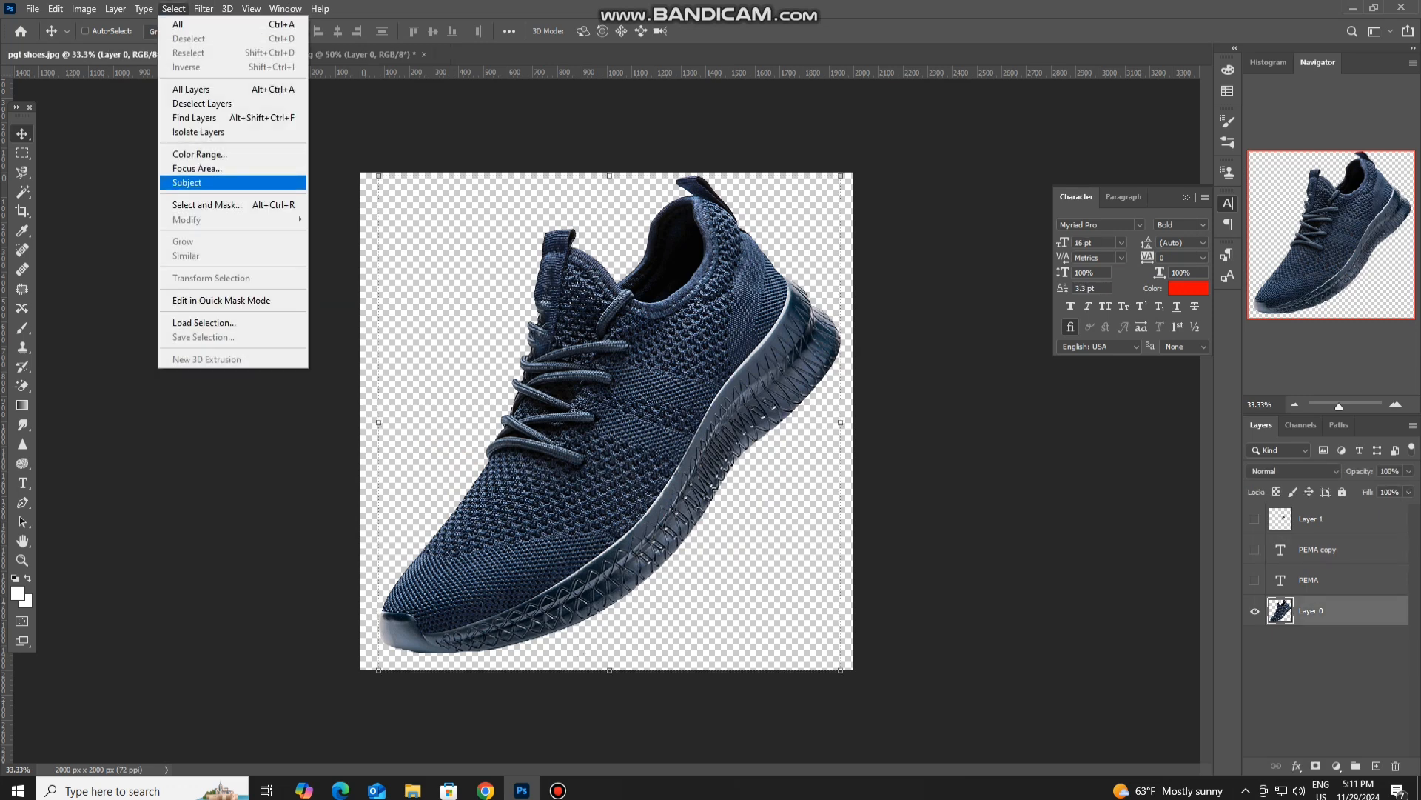
left_click(185, 182)
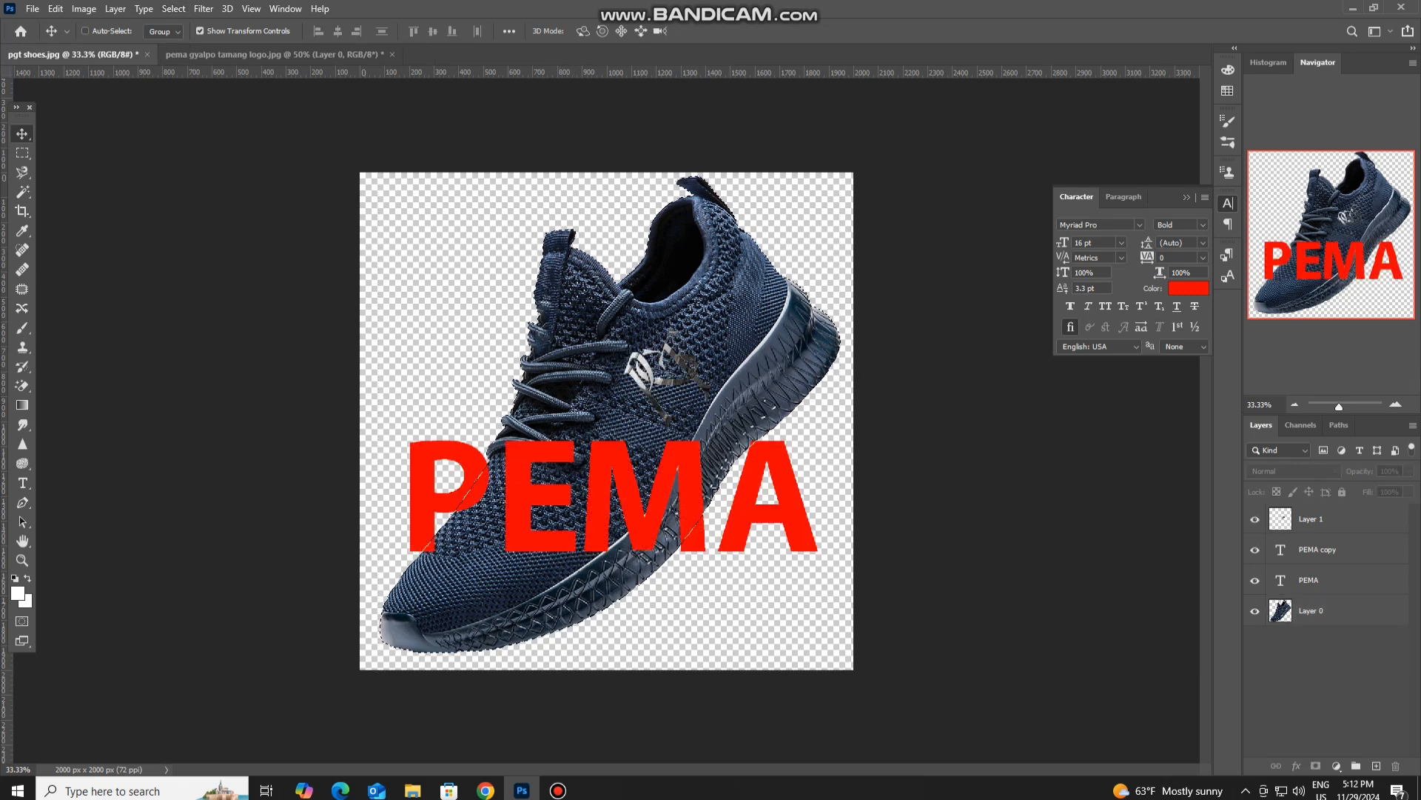
Copy the selected shoe to a new layer and stack it between the two text layers, beneath the logo layer.
left_click(1311, 610)
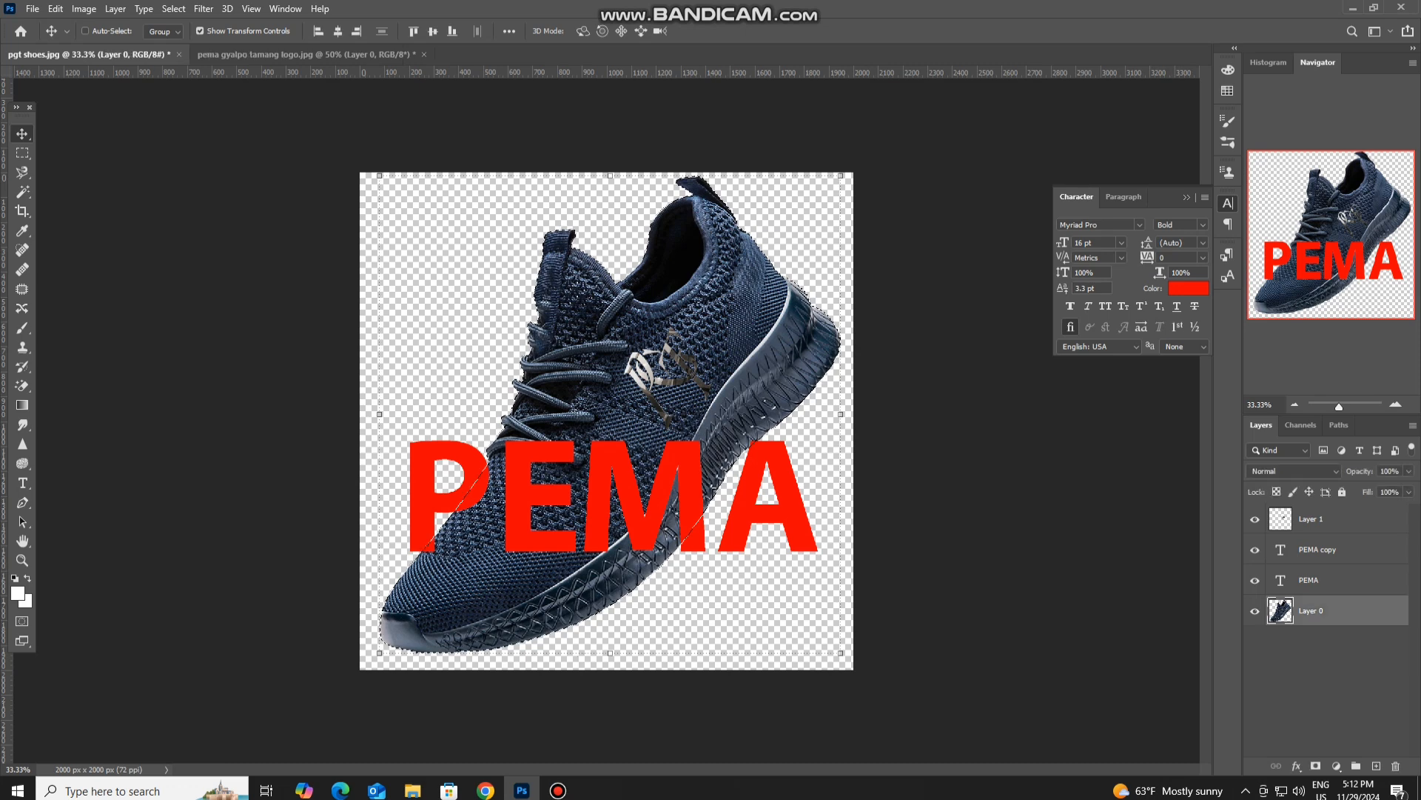
key("ctrl+j")
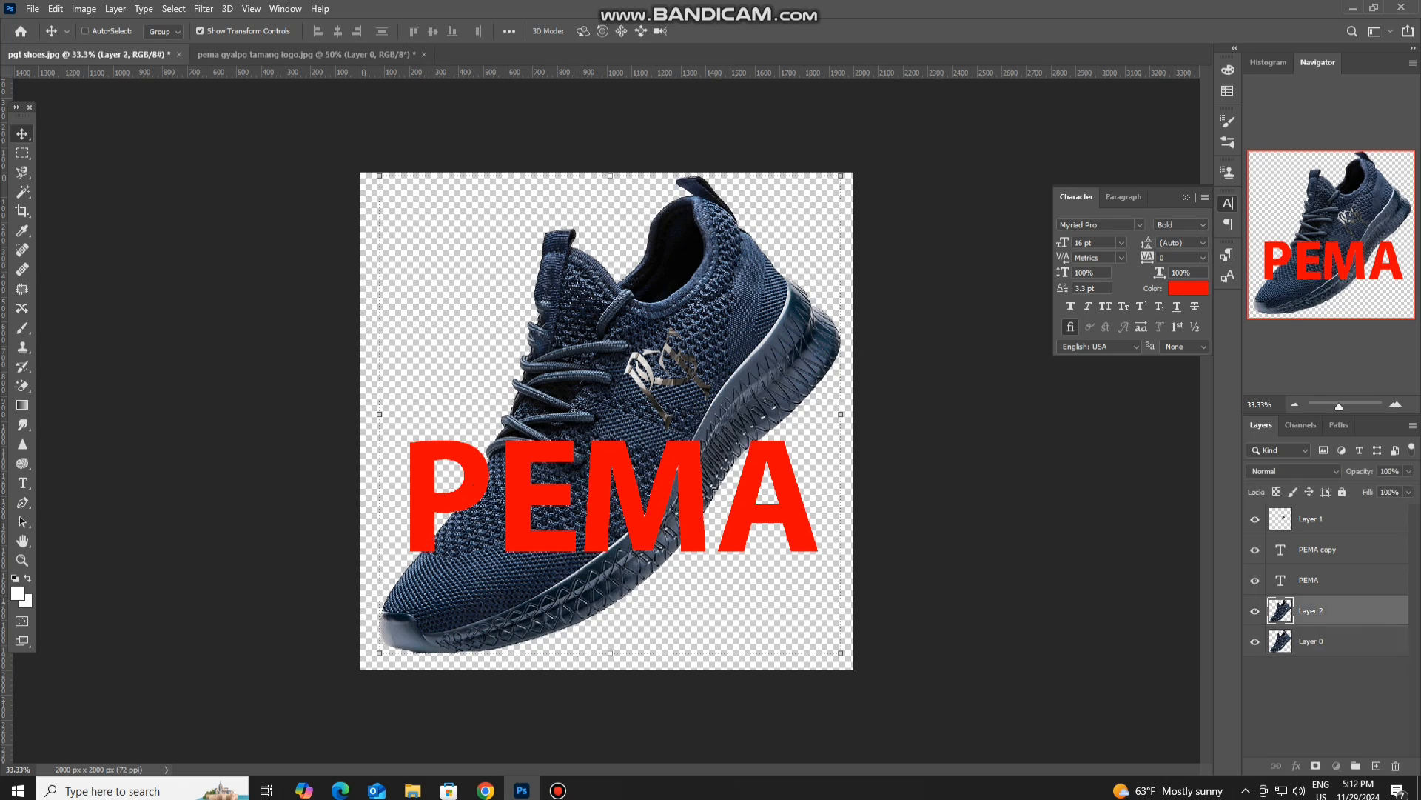
left_click_drag(1333, 610, 1333, 536)
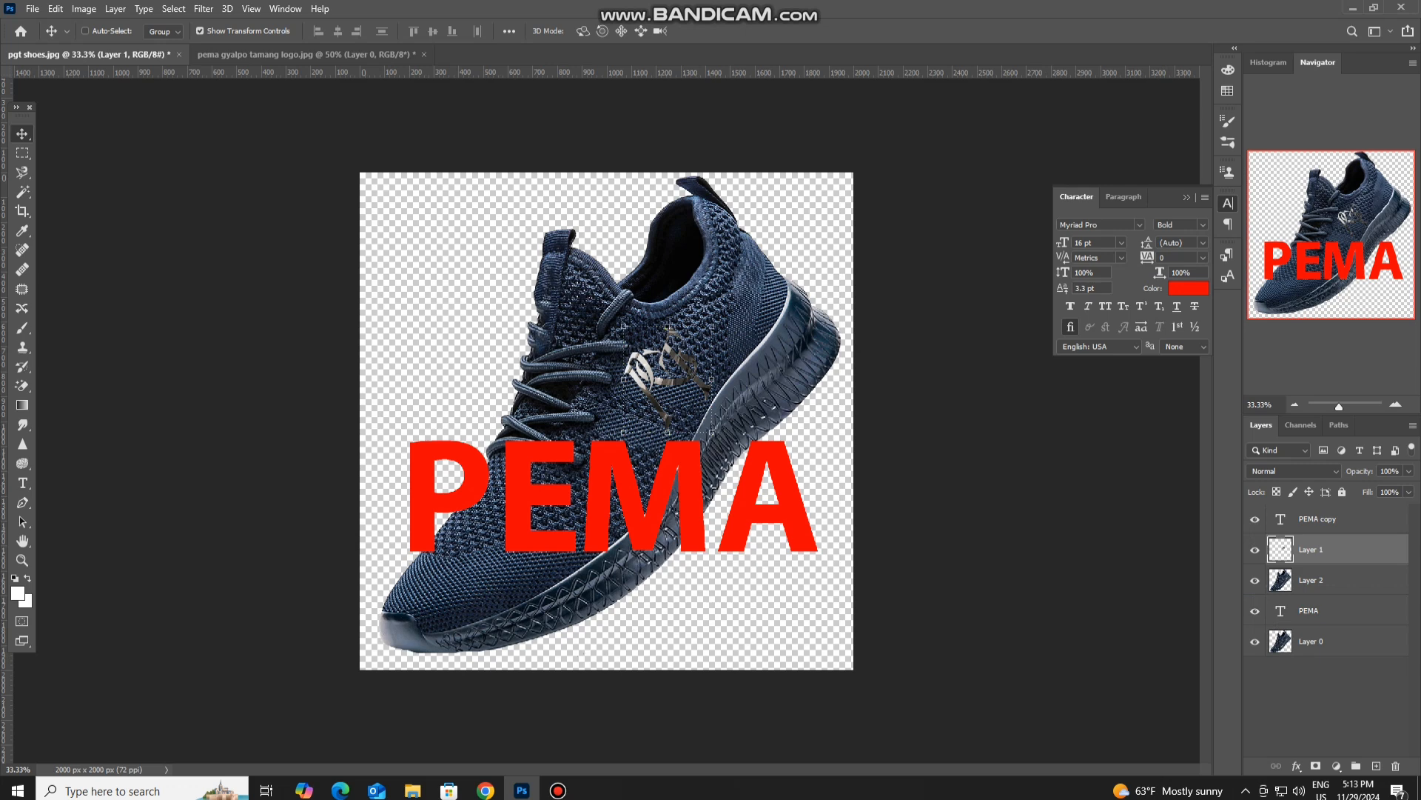
Reduce the fill of the duplicated text layer to 0%.
left_click(1333, 518)
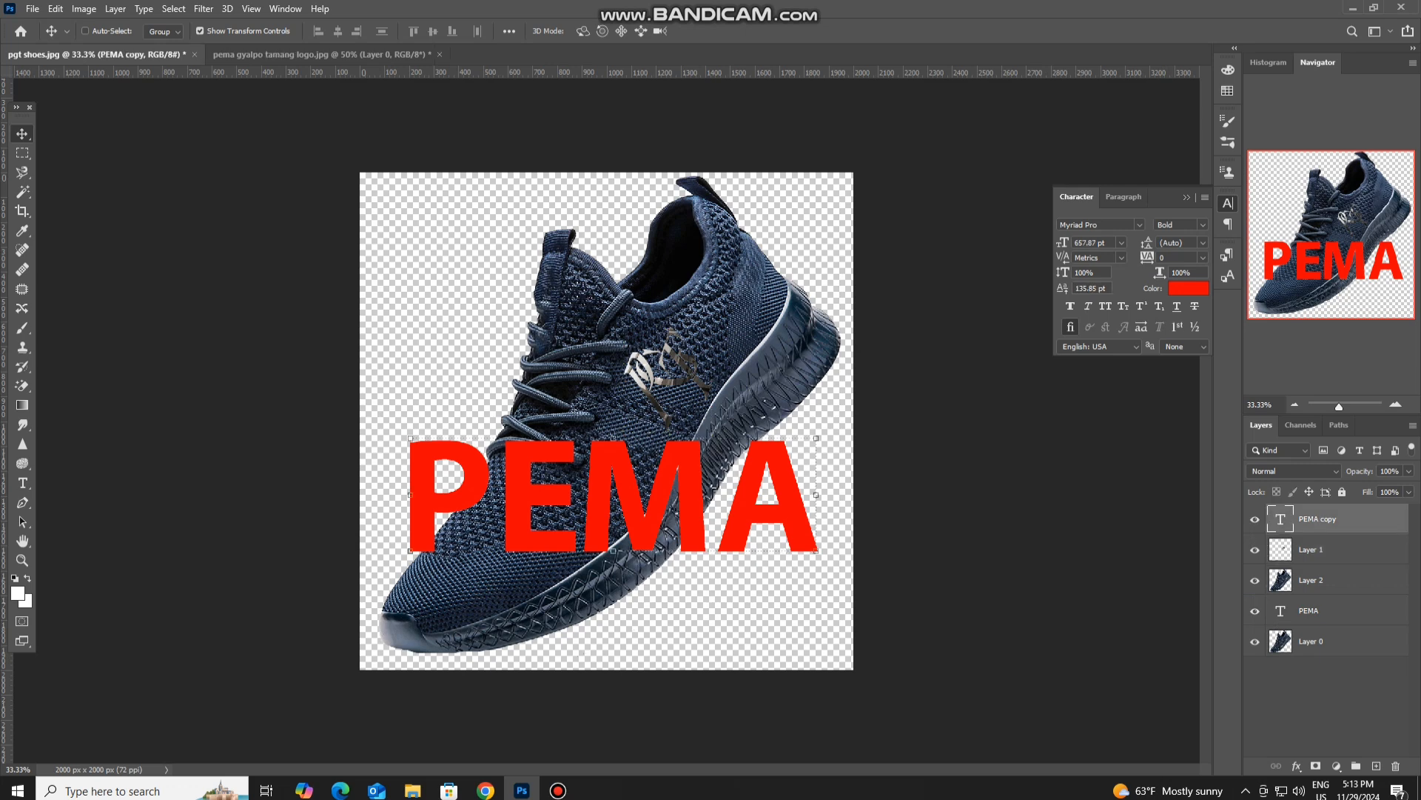
left_click(1408, 491)
left_click_drag(1410, 509, 1341, 510)
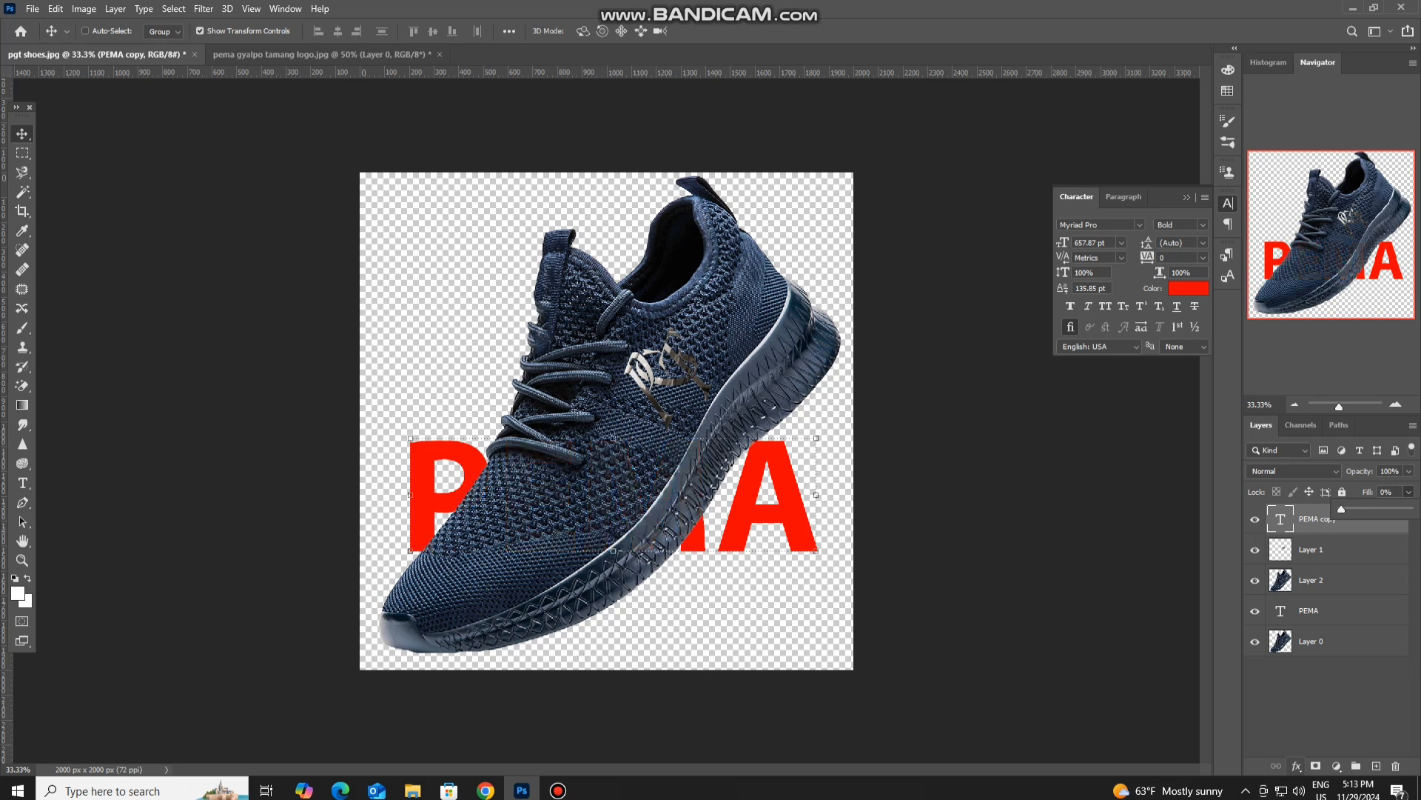
Add a white 12 px Stroke effect positioned inside the letters of the duplicated text layer.
left_click(1296, 766)
left_click(1314, 650)
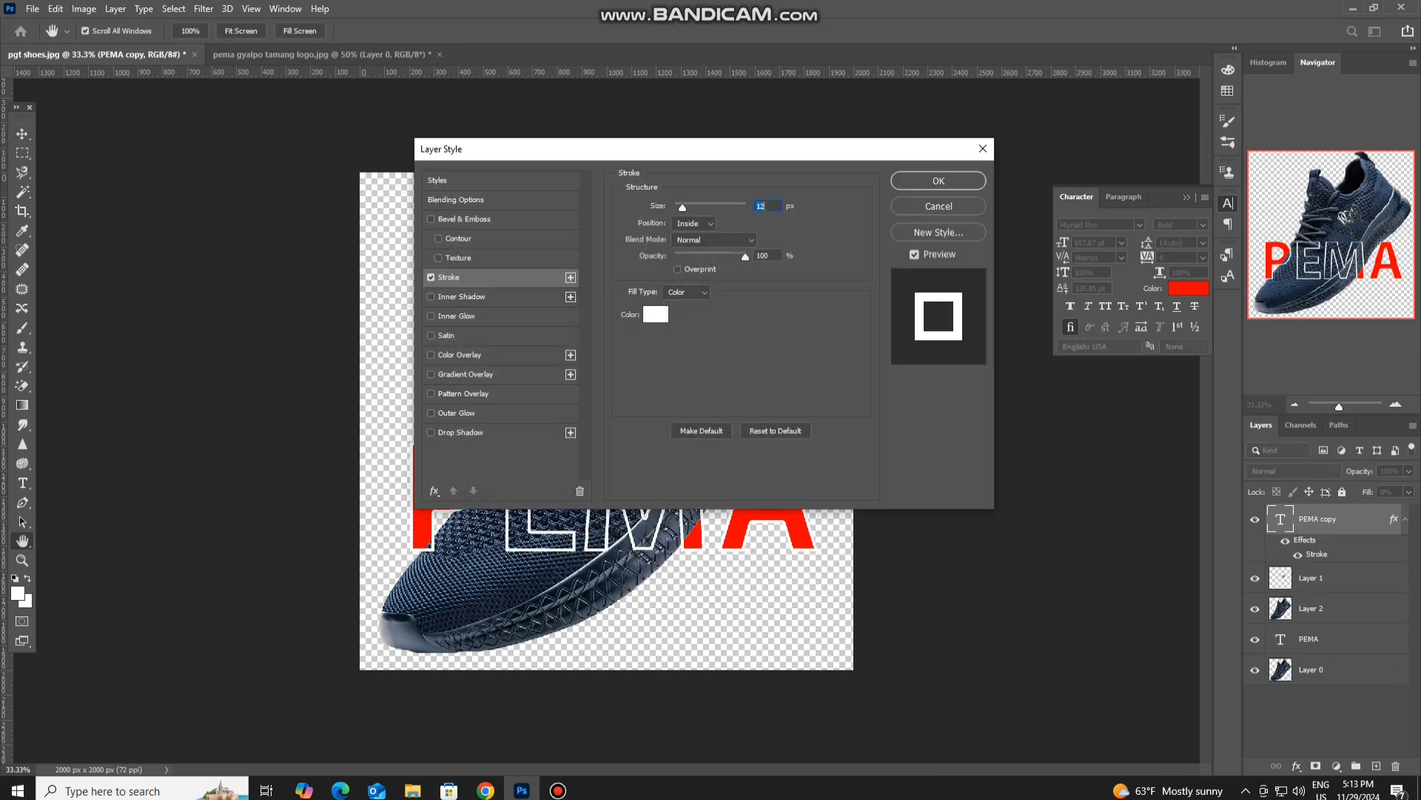
left_click(766, 206)
left_click(938, 182)
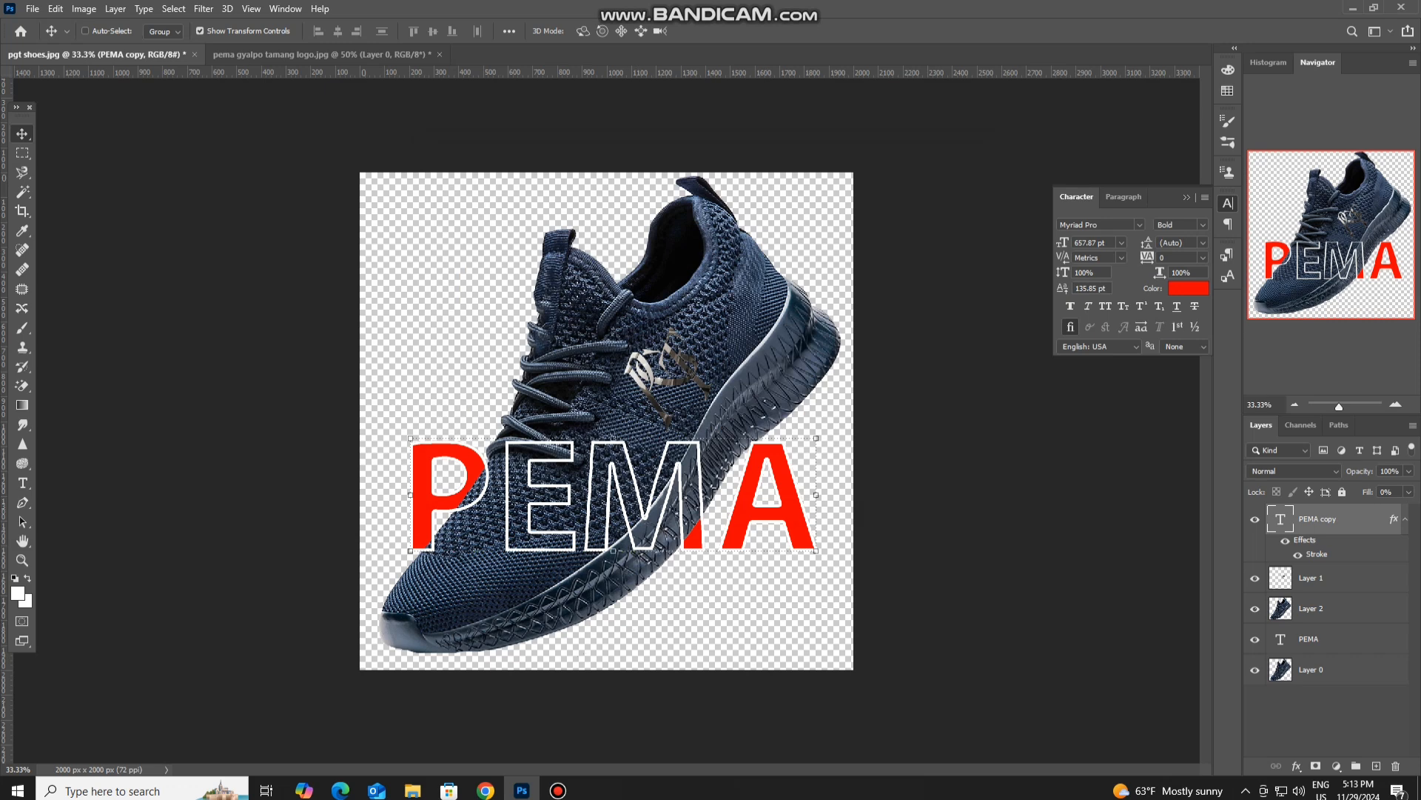
Link the original red text layer and its outlined copy.
left_click(1332, 638)
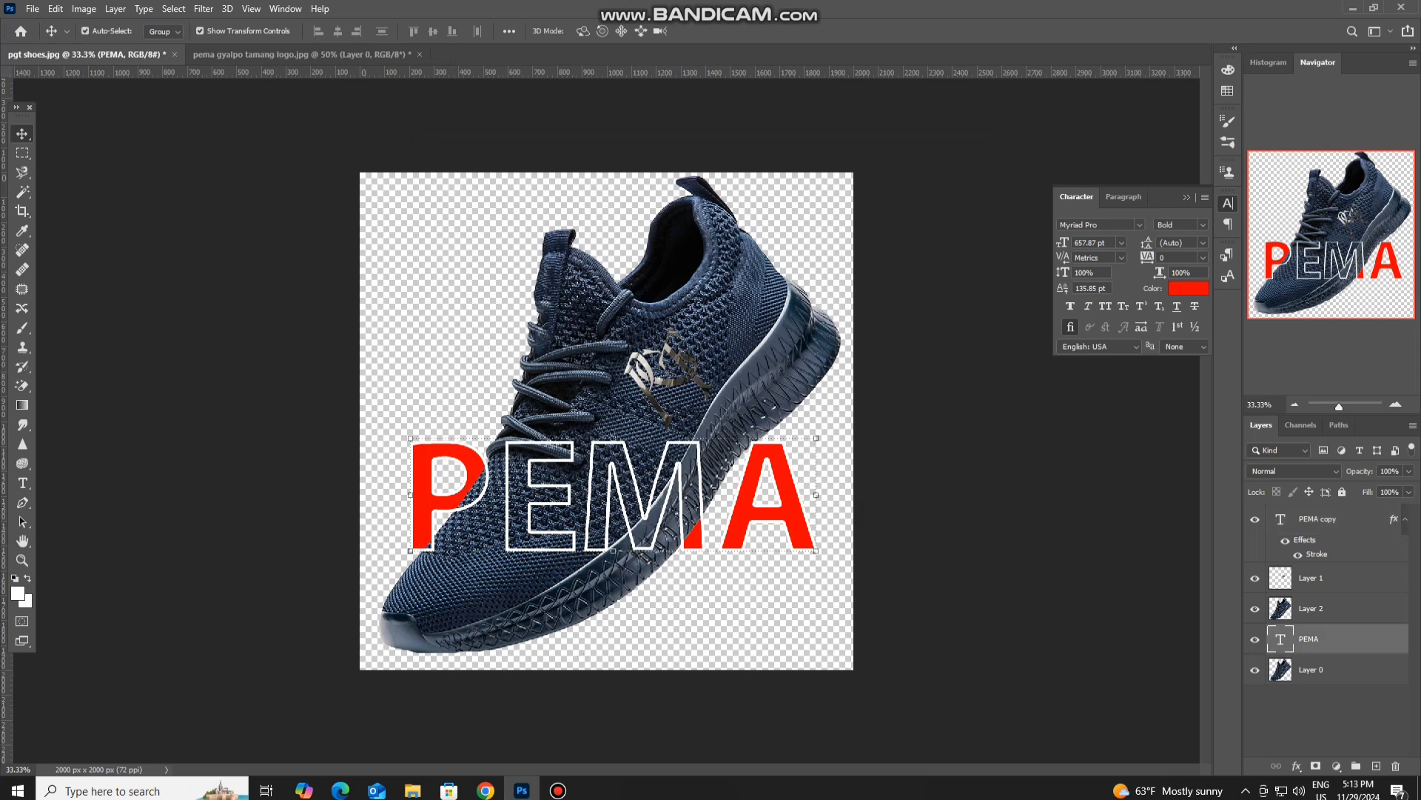
left_click(1332, 519, "ctrl")
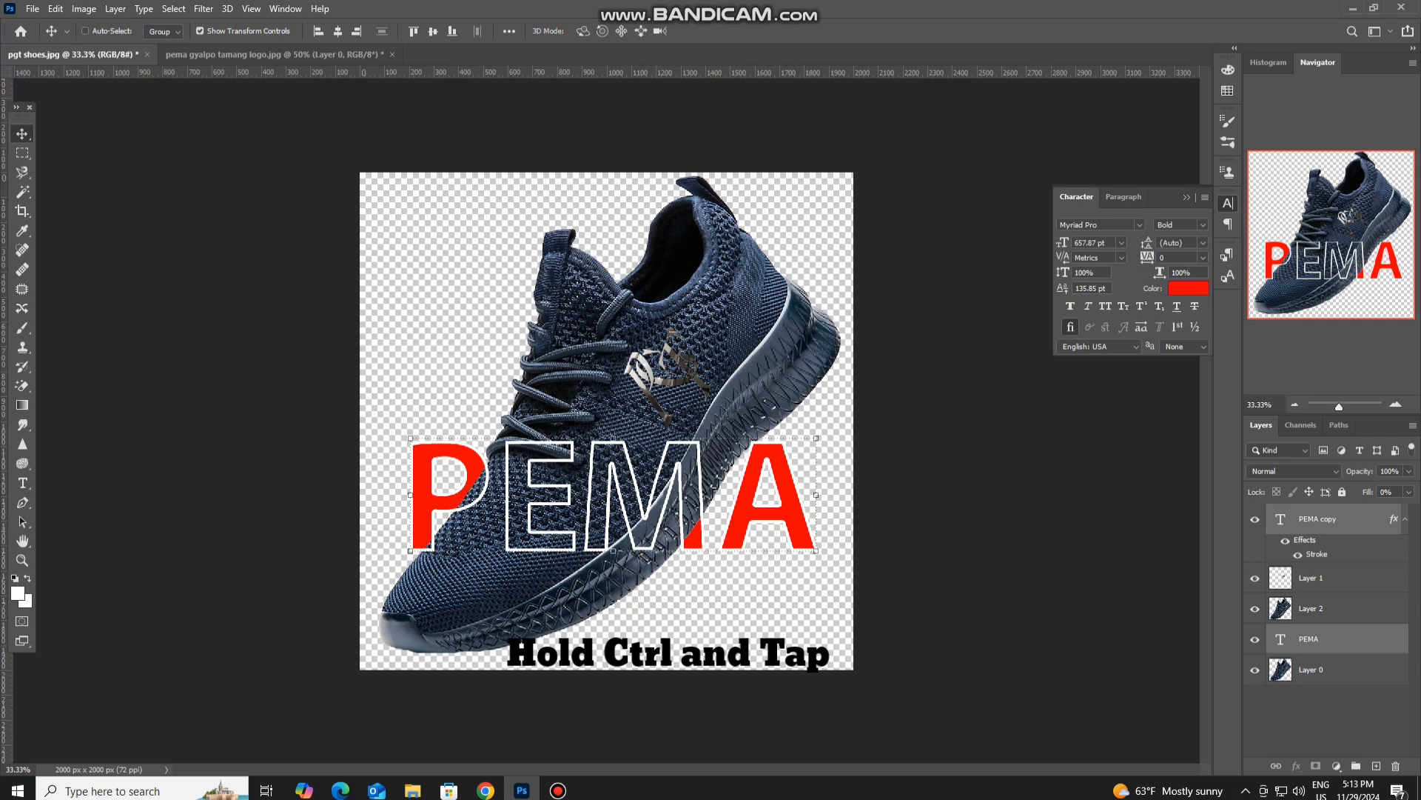
right_click(1302, 522)
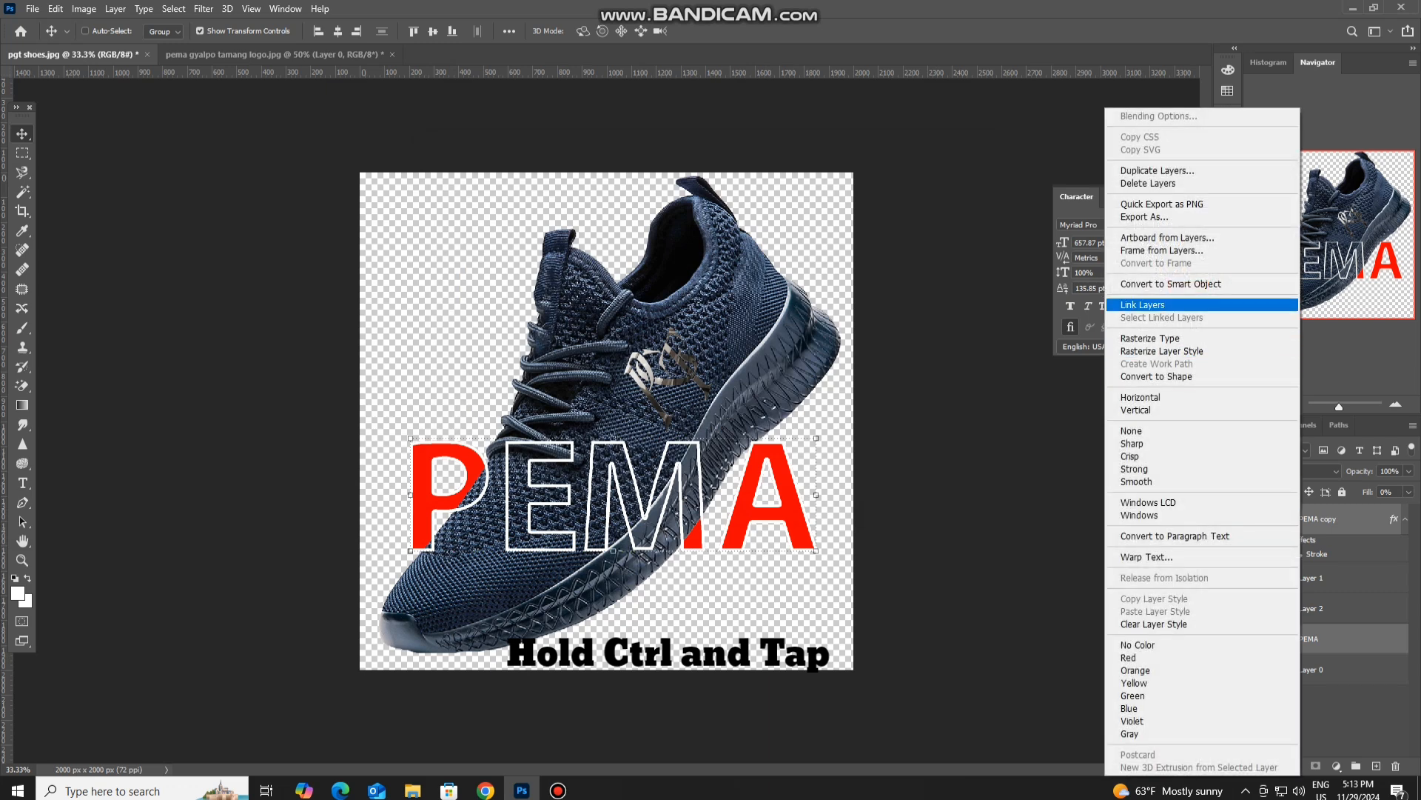
left_click(1155, 305)
Enlarge the linked text layers to nearly the canvas width and position them across the lower half of the shoe.
left_click_drag(809, 474, 807, 388)
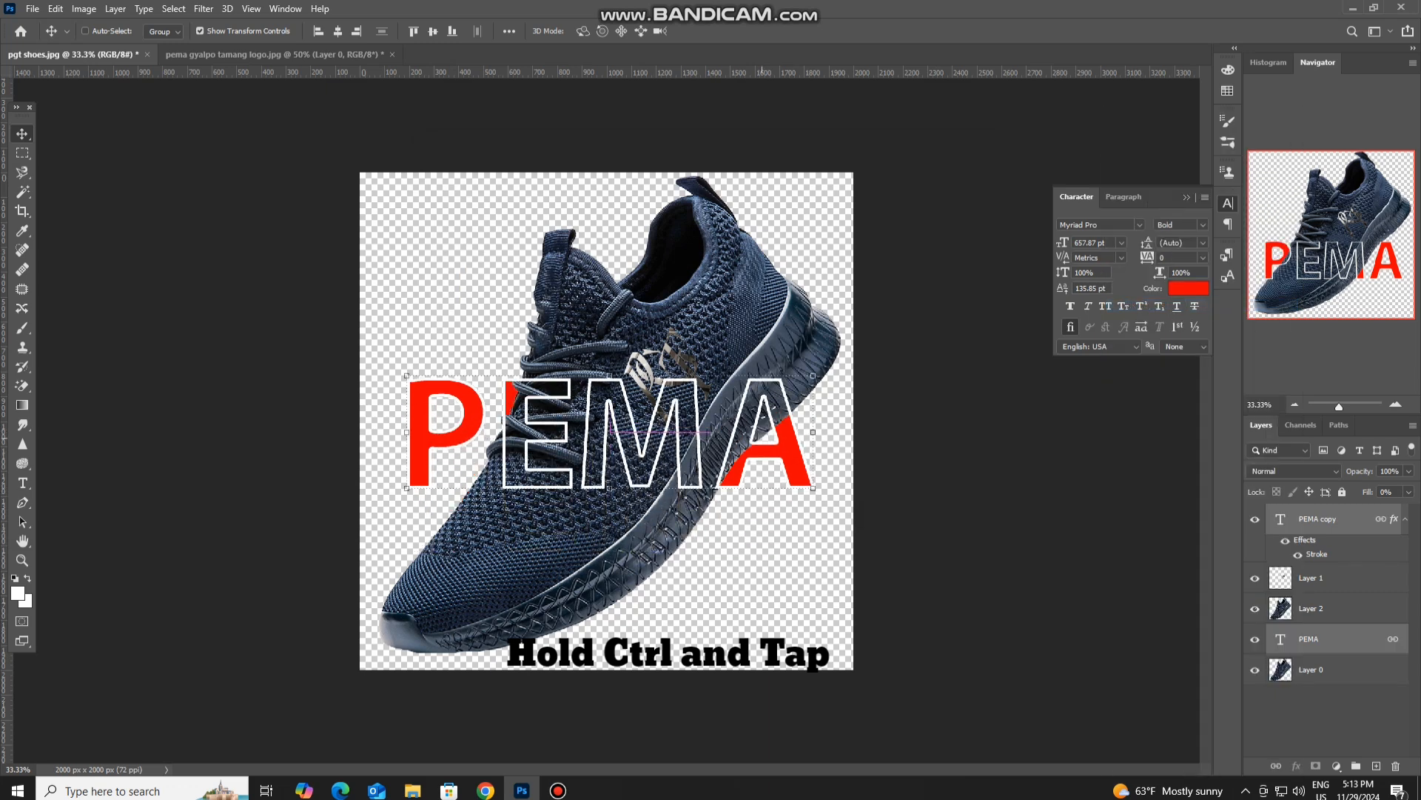
key("ctrl+t")
left_click_drag(813, 488, 890, 510)
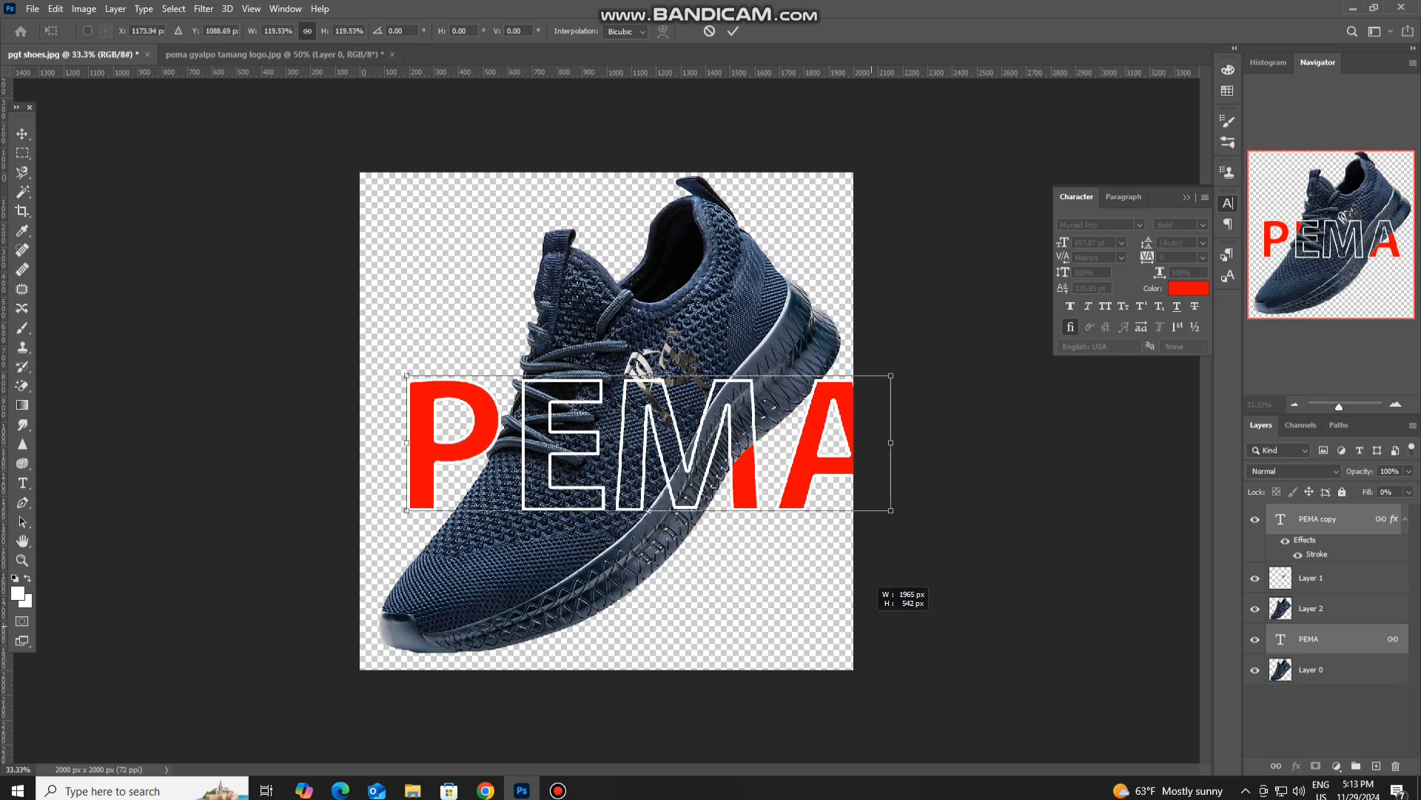
left_click_drag(872, 627, 864, 622)
left_click_drag(774, 444, 740, 454)
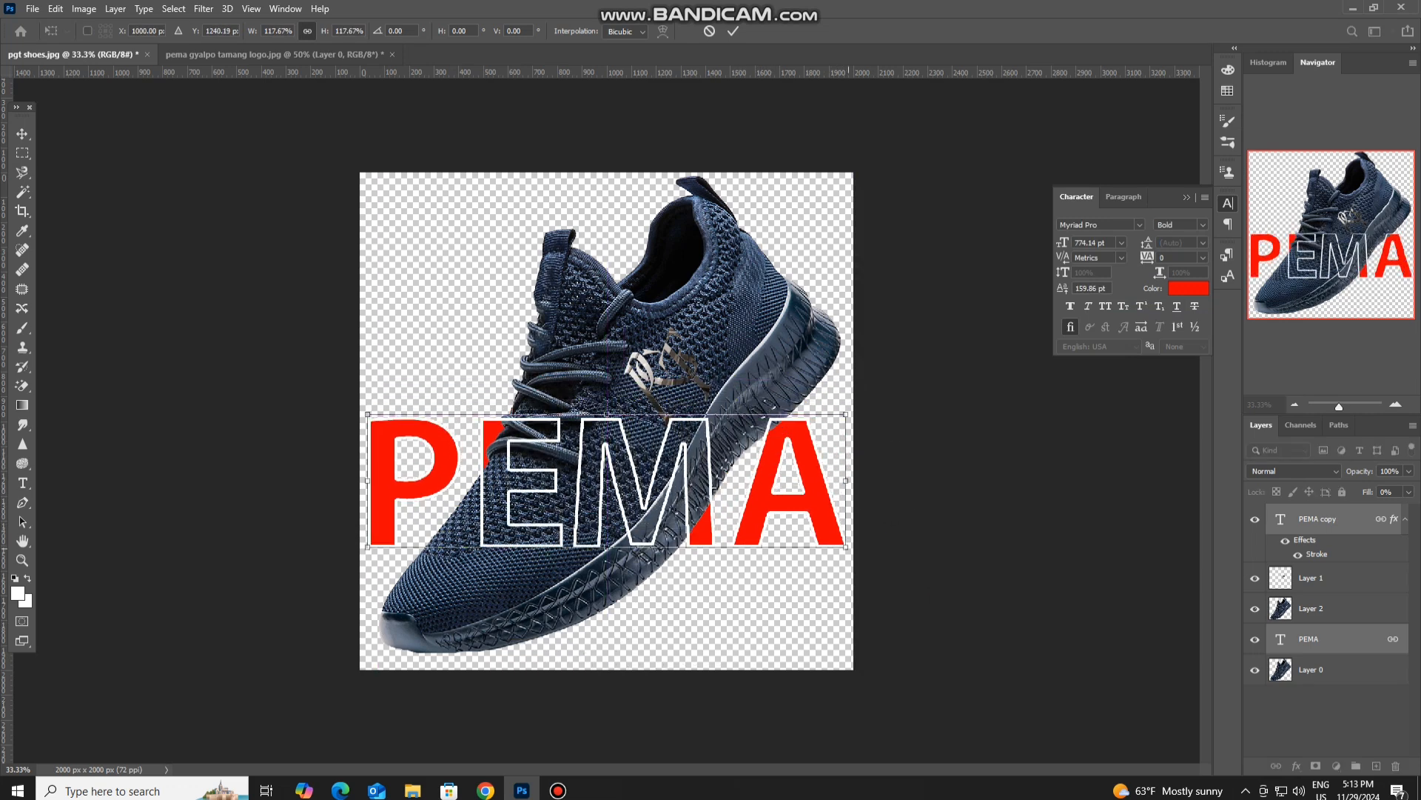
left_click_drag(847, 548, 767, 530)
Select the original shoe layer and open Save As for the finished composition.
left_click(1311, 669)
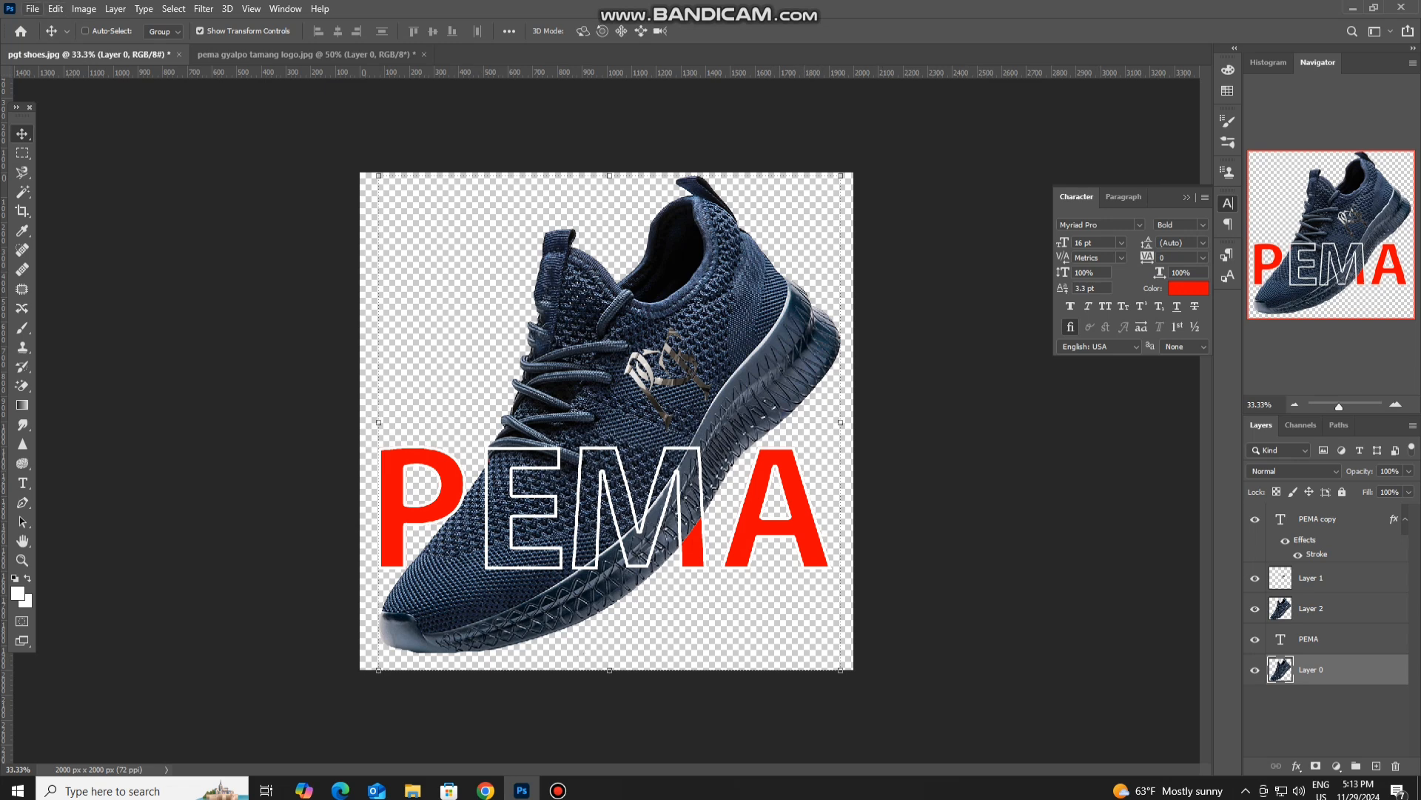
left_click(32, 8)
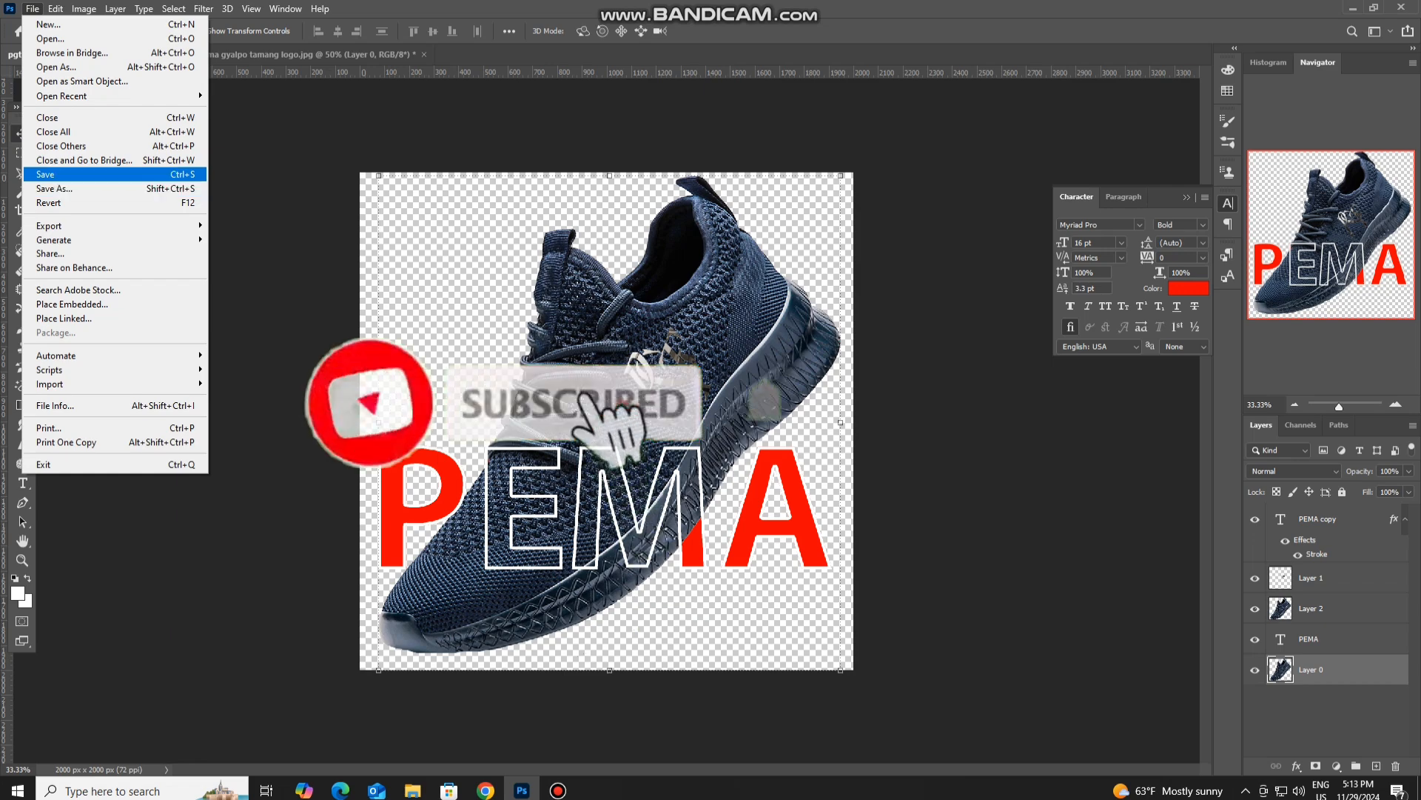
left_click(54, 188)
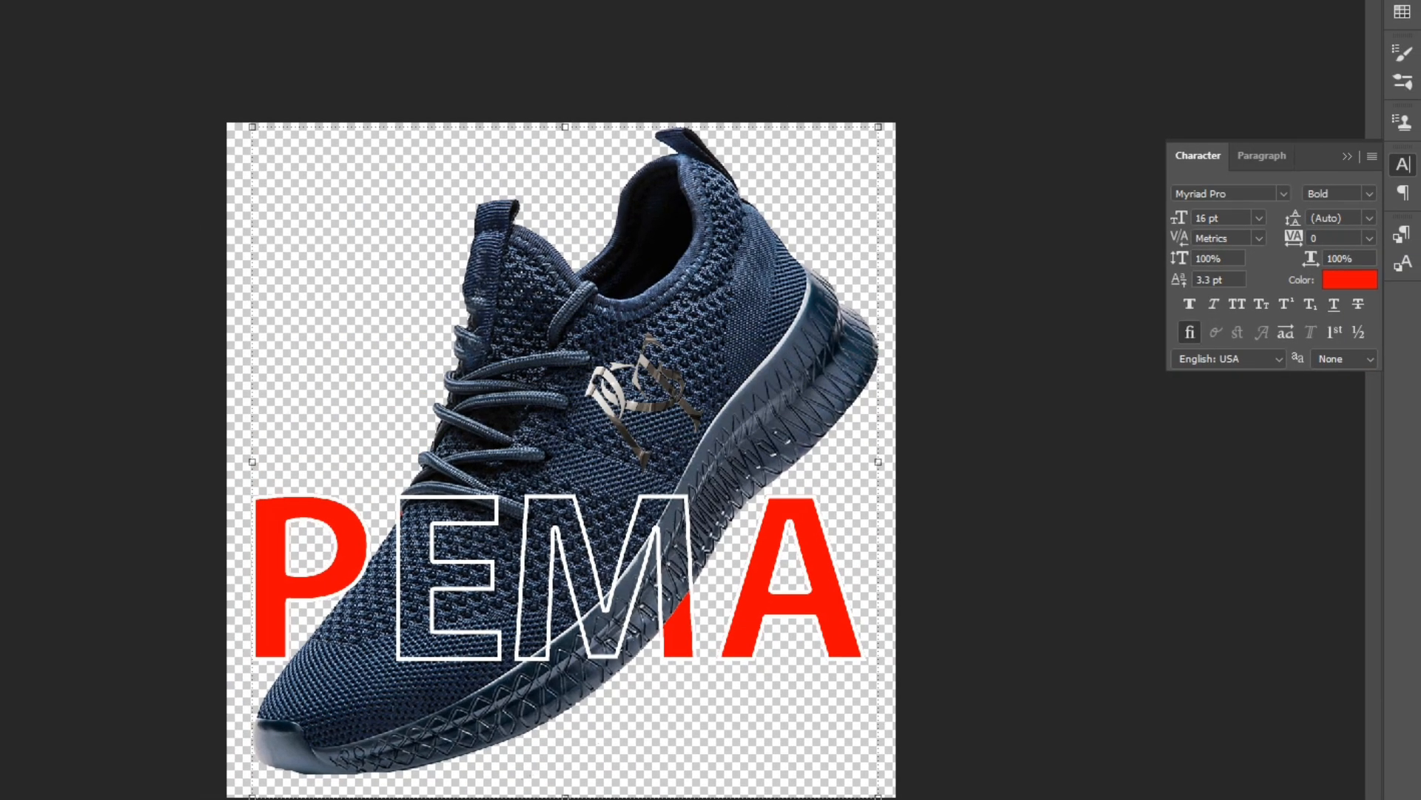